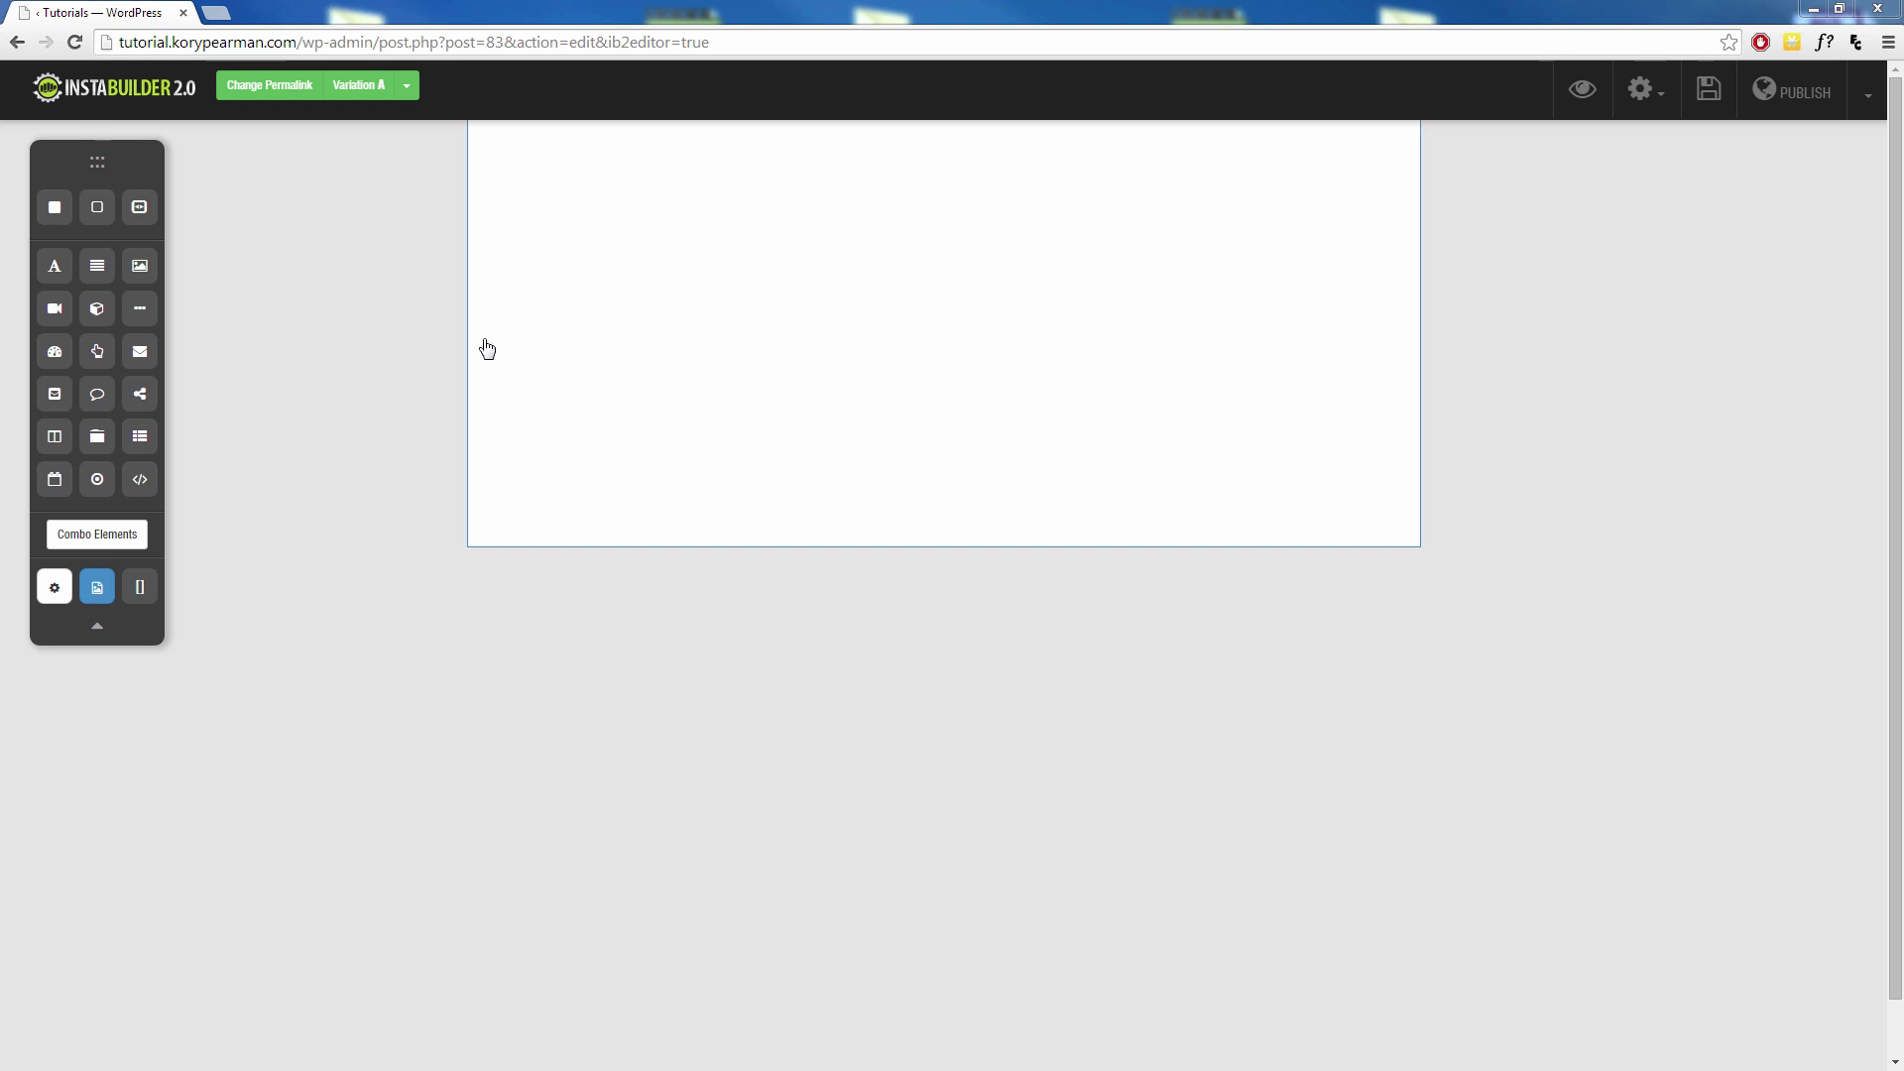
Step: Drag a Paragraph text element from the toolbar onto the top of the empty page
left_click_drag(97, 265, 608, 255)
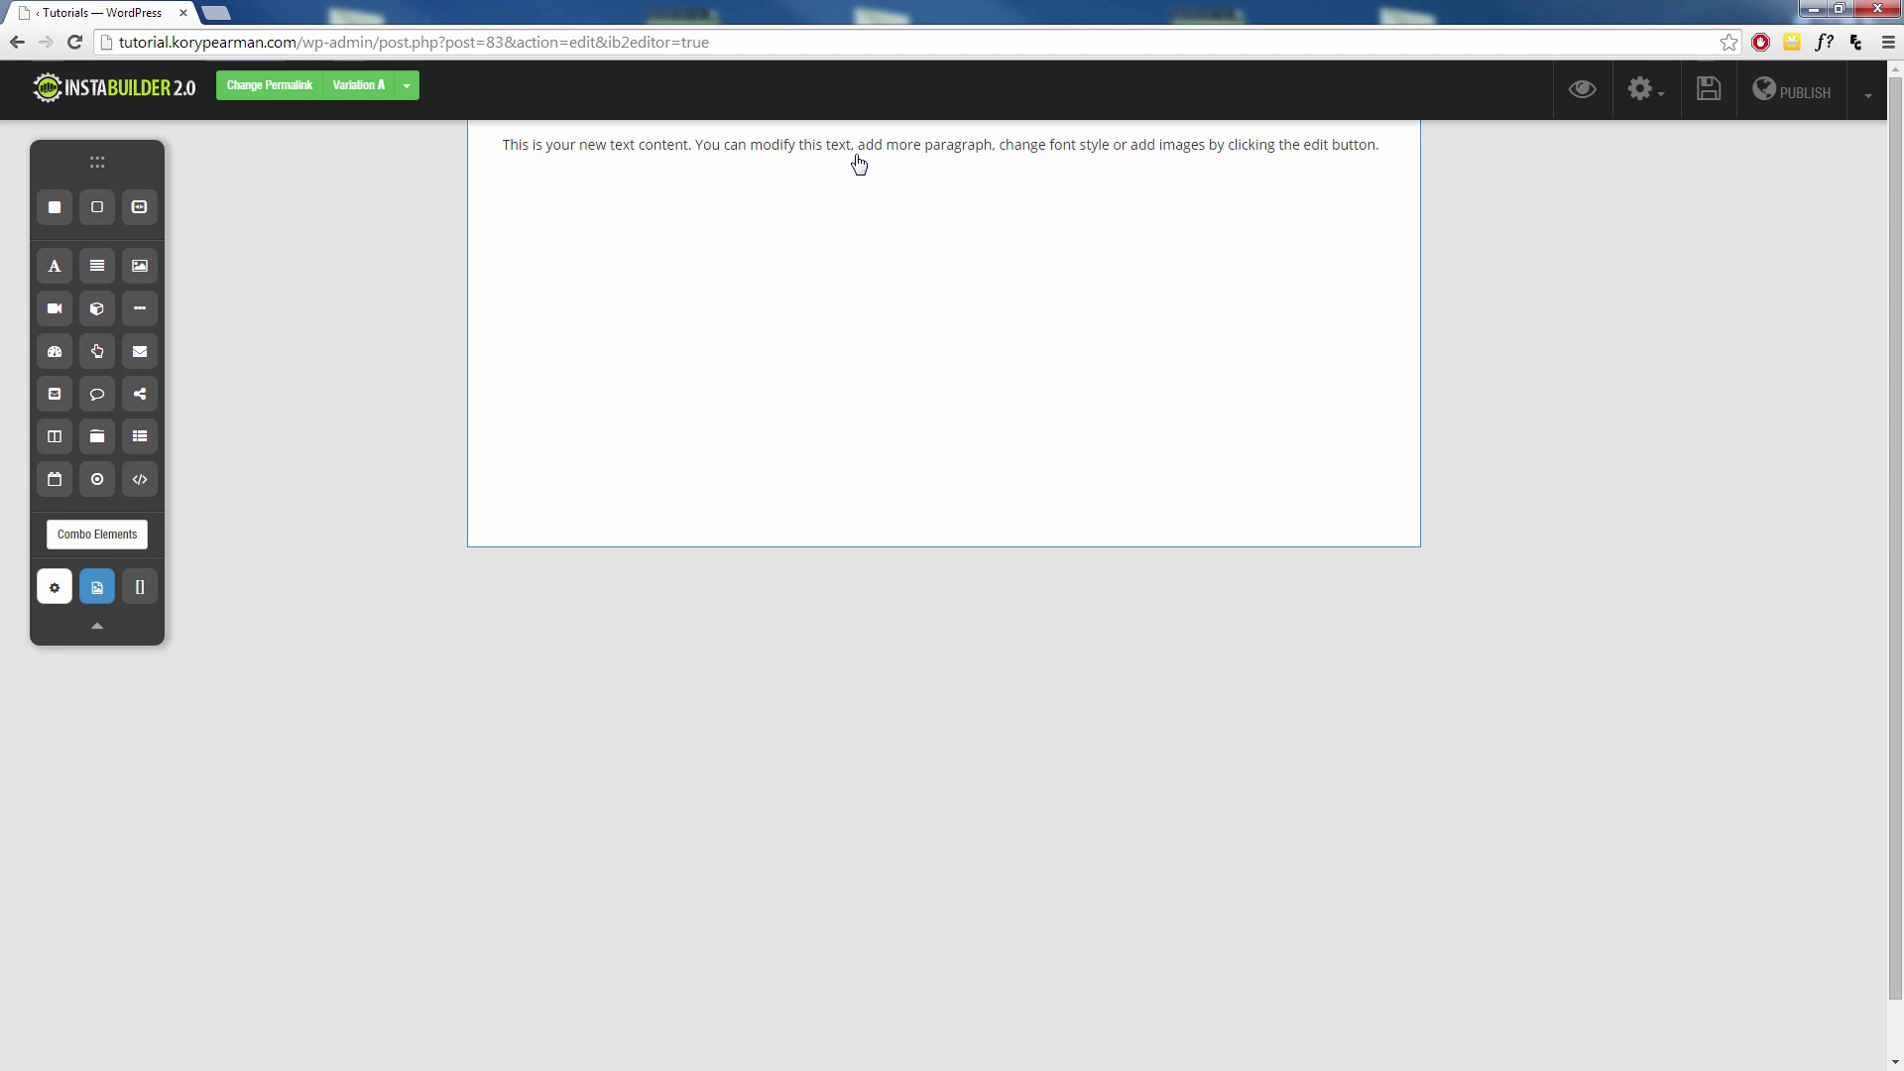
Step: Open the new paragraph's placeholder text in the inline rich-text editor
mouse_move(861, 176)
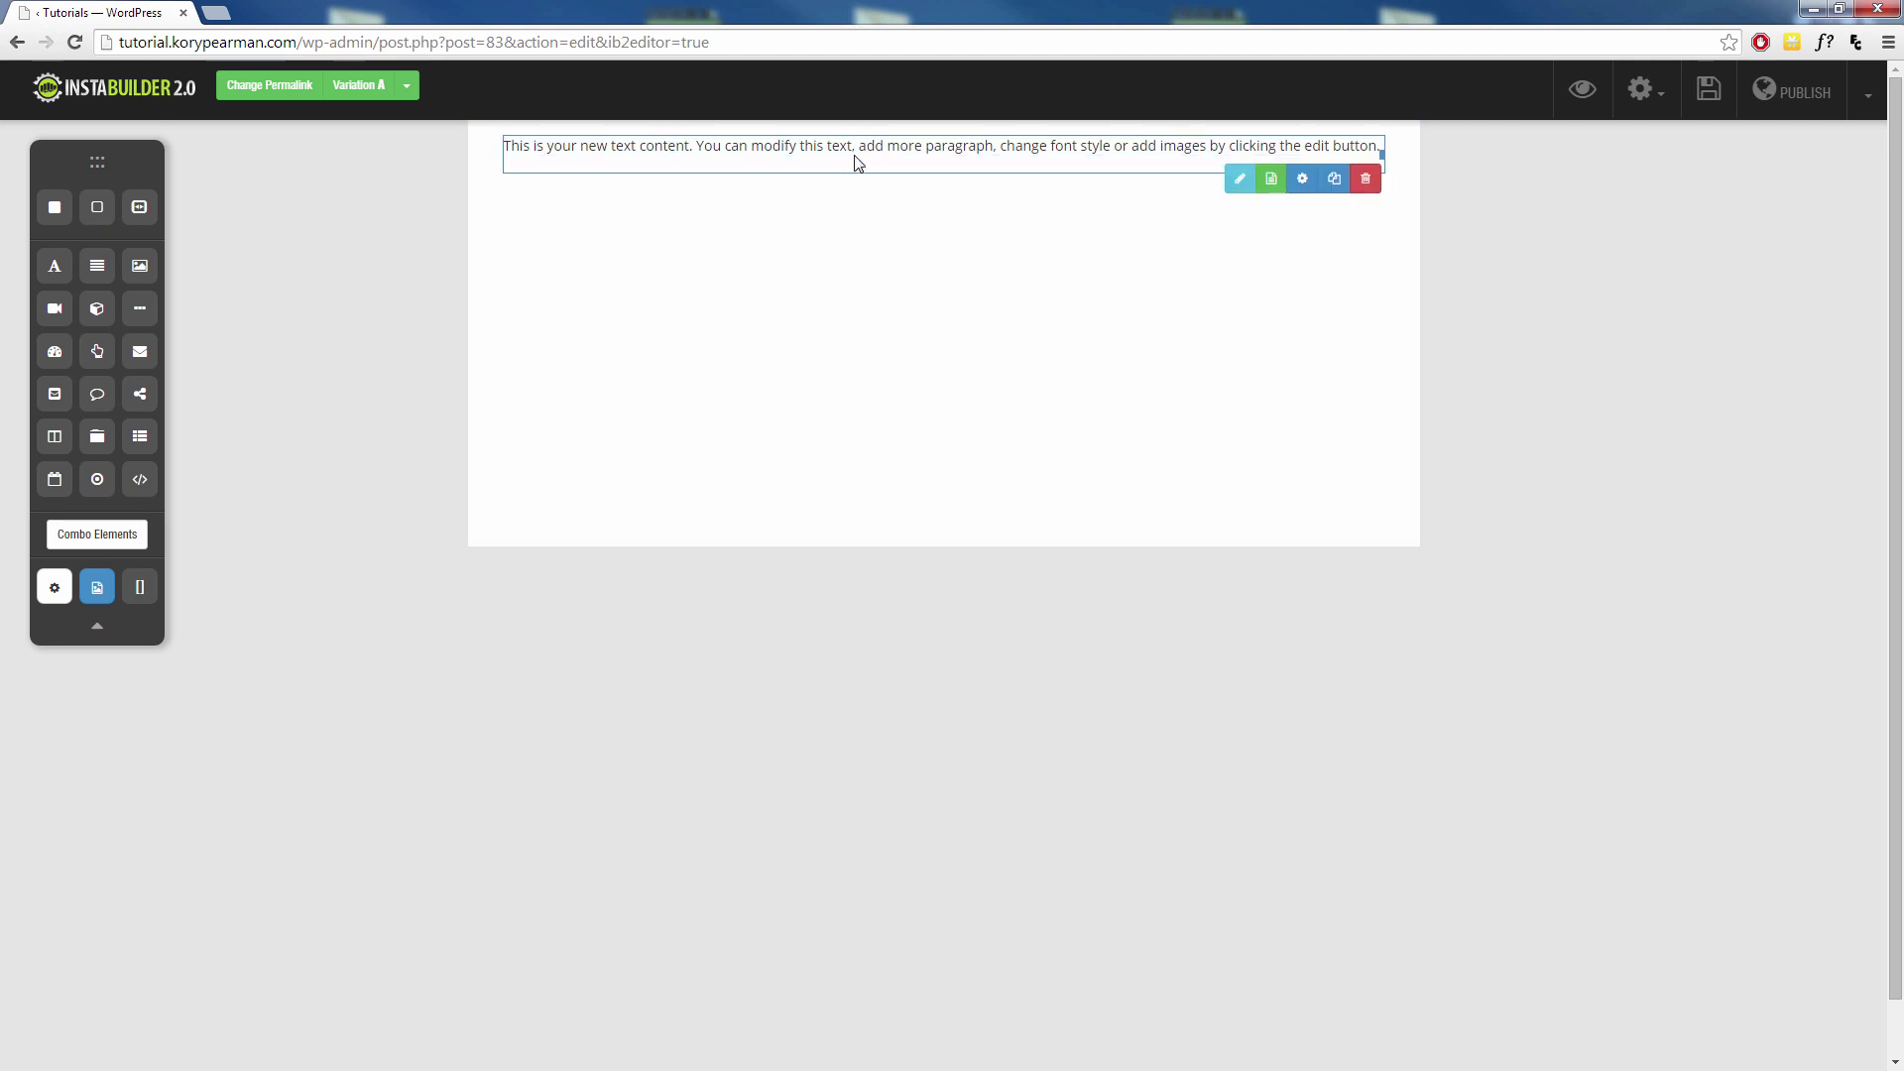
left_click(1239, 179)
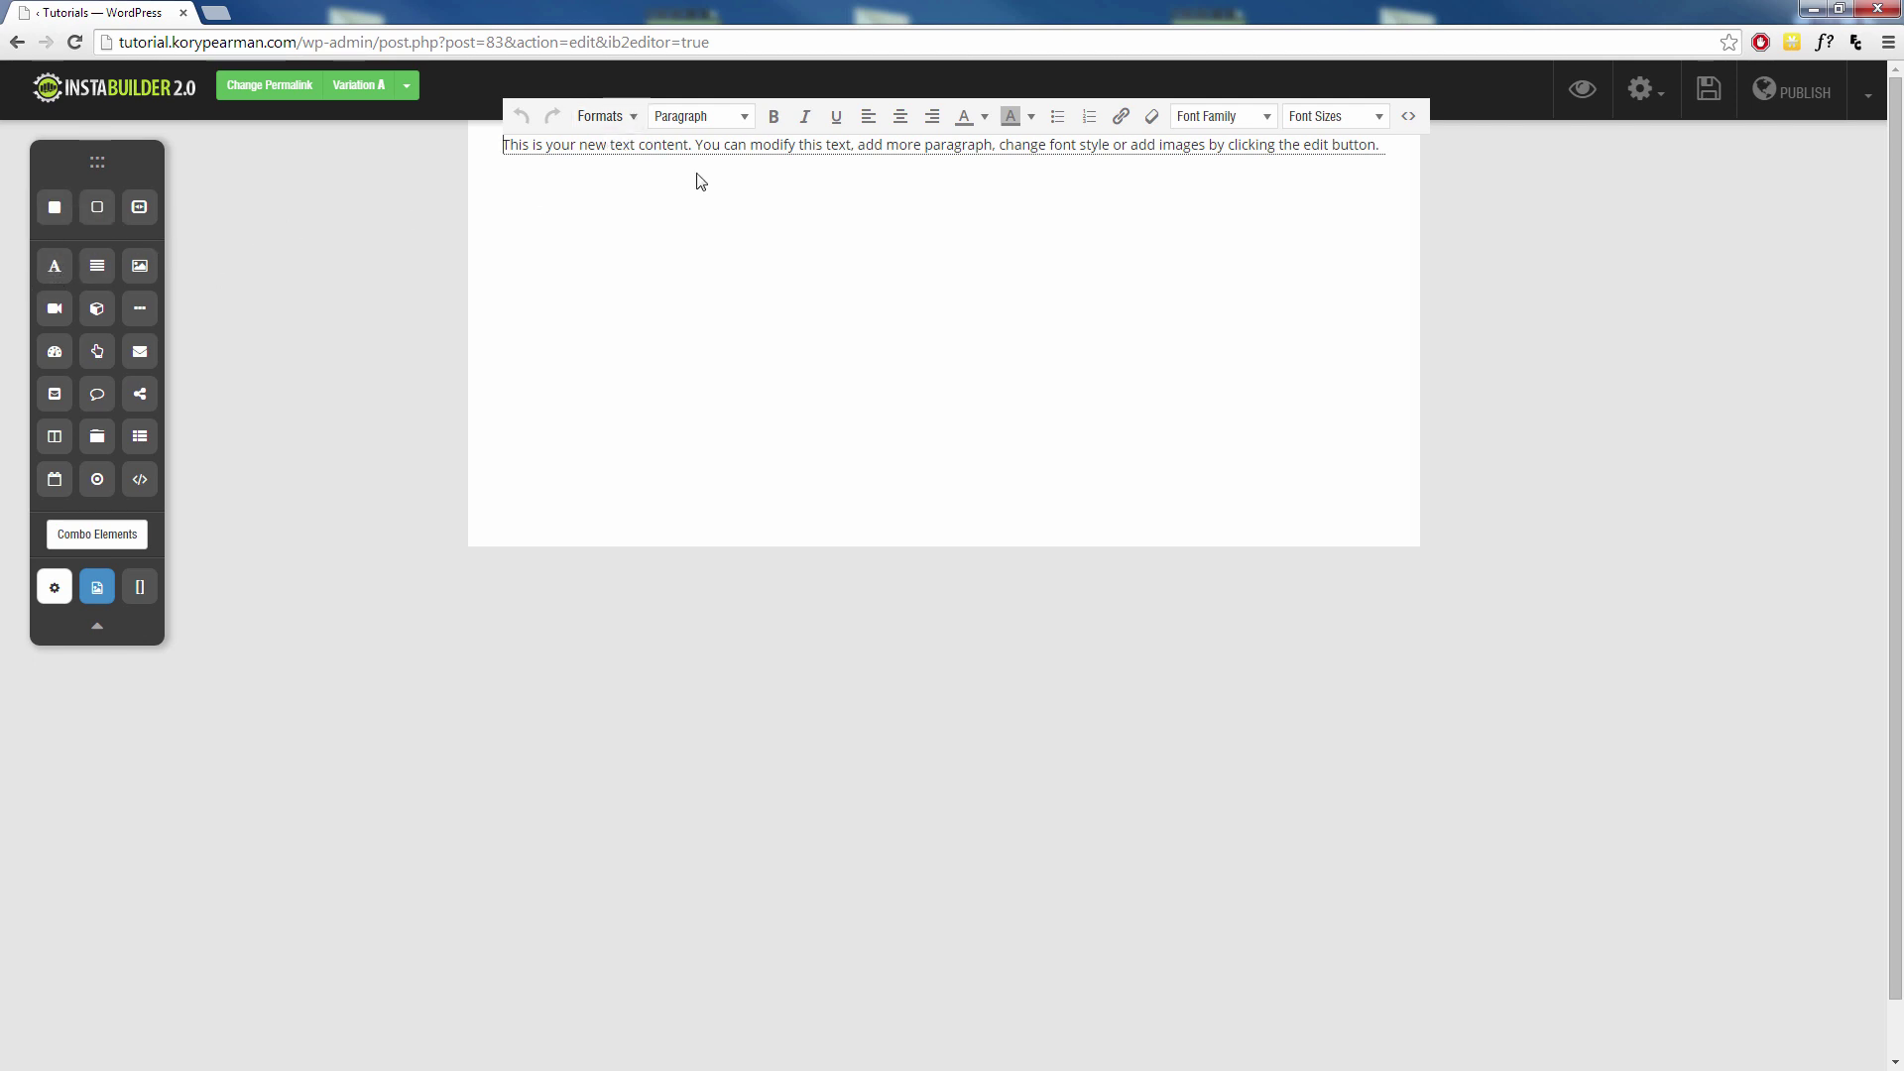
left_click(628, 119)
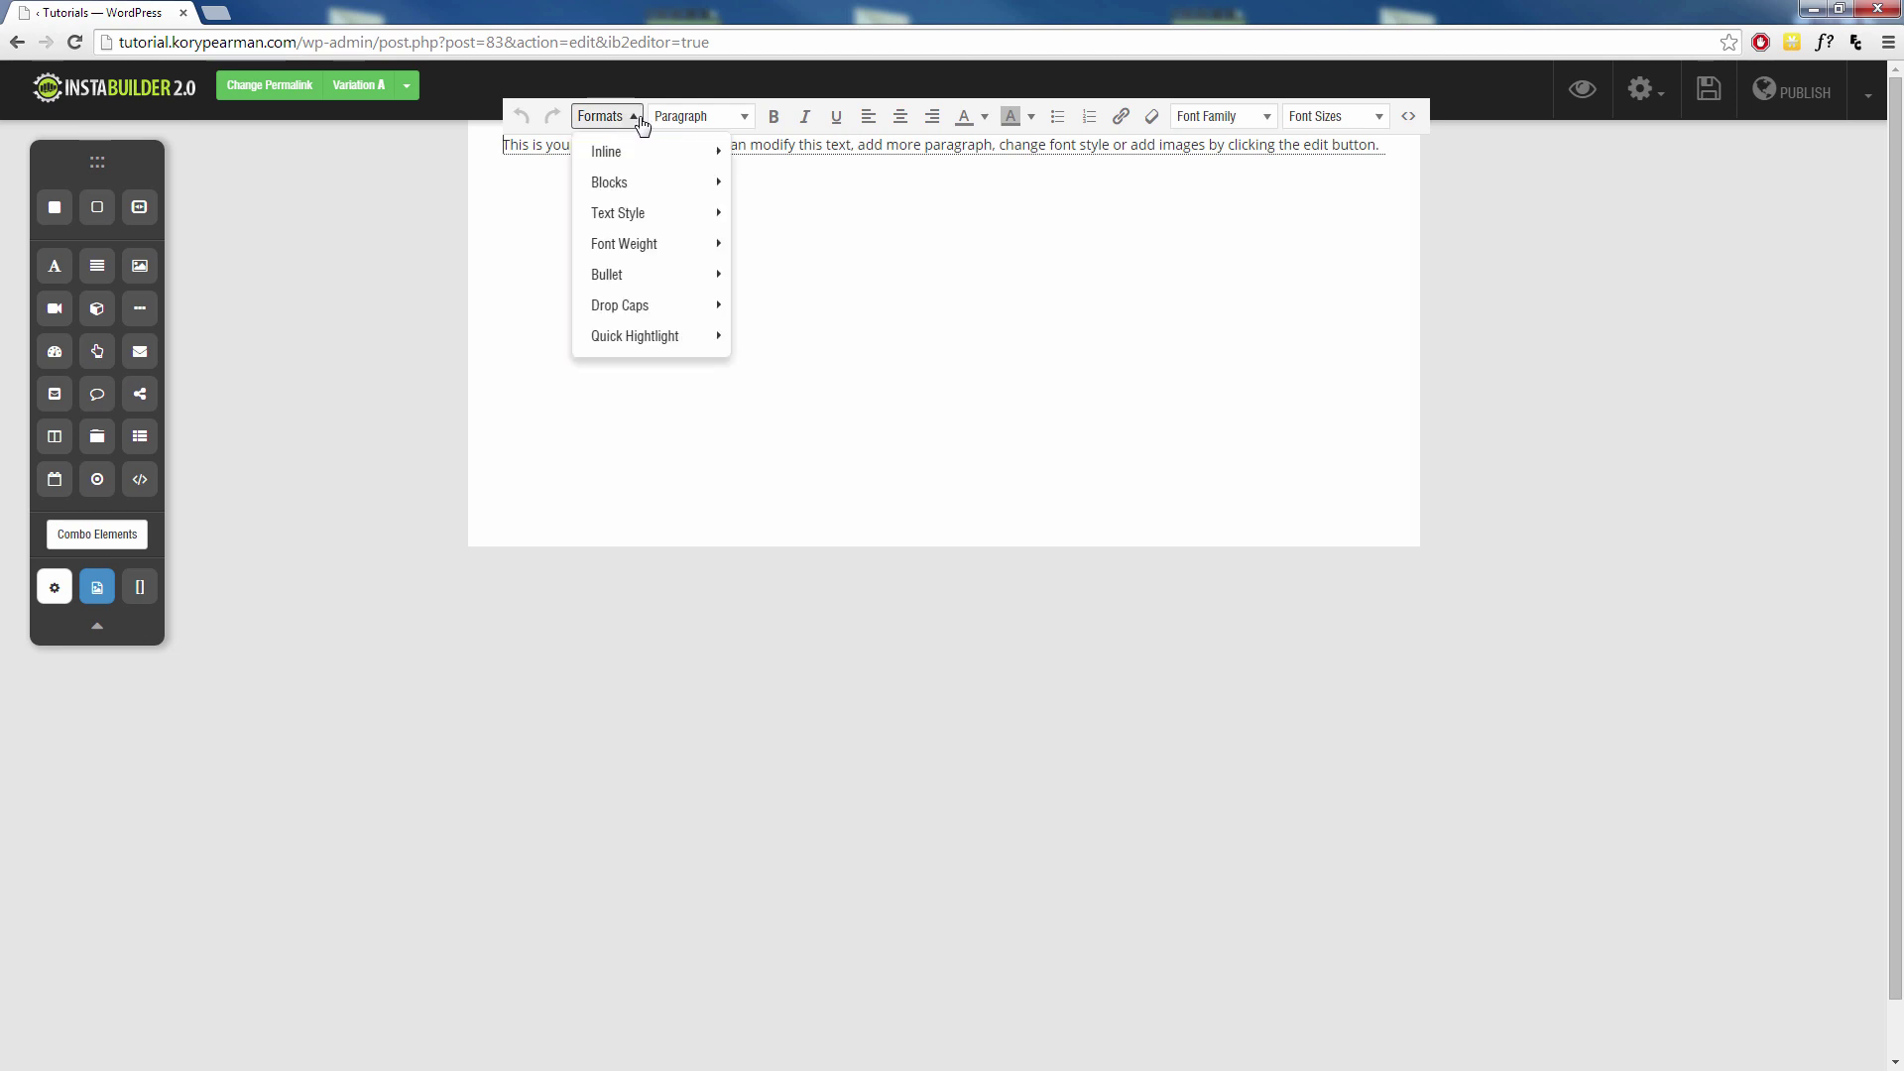
mouse_move(611, 151)
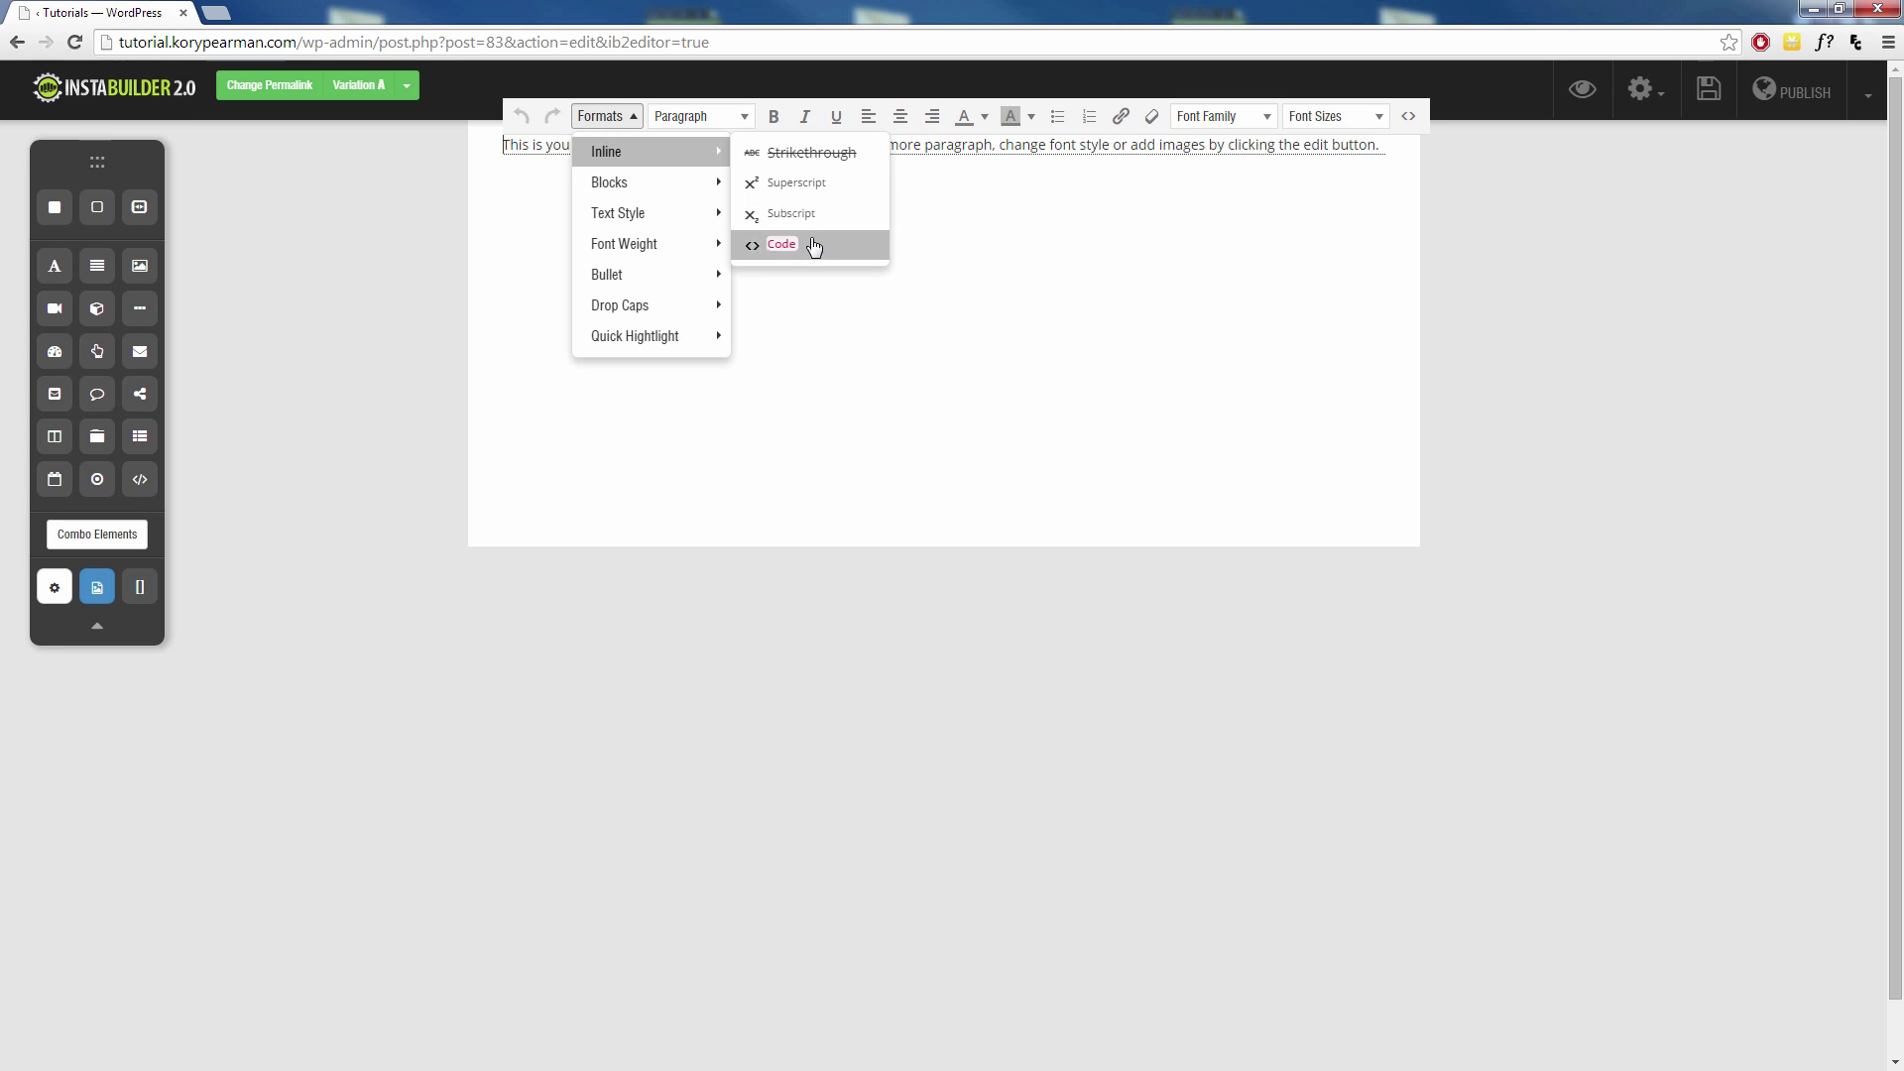
left_click(636, 126)
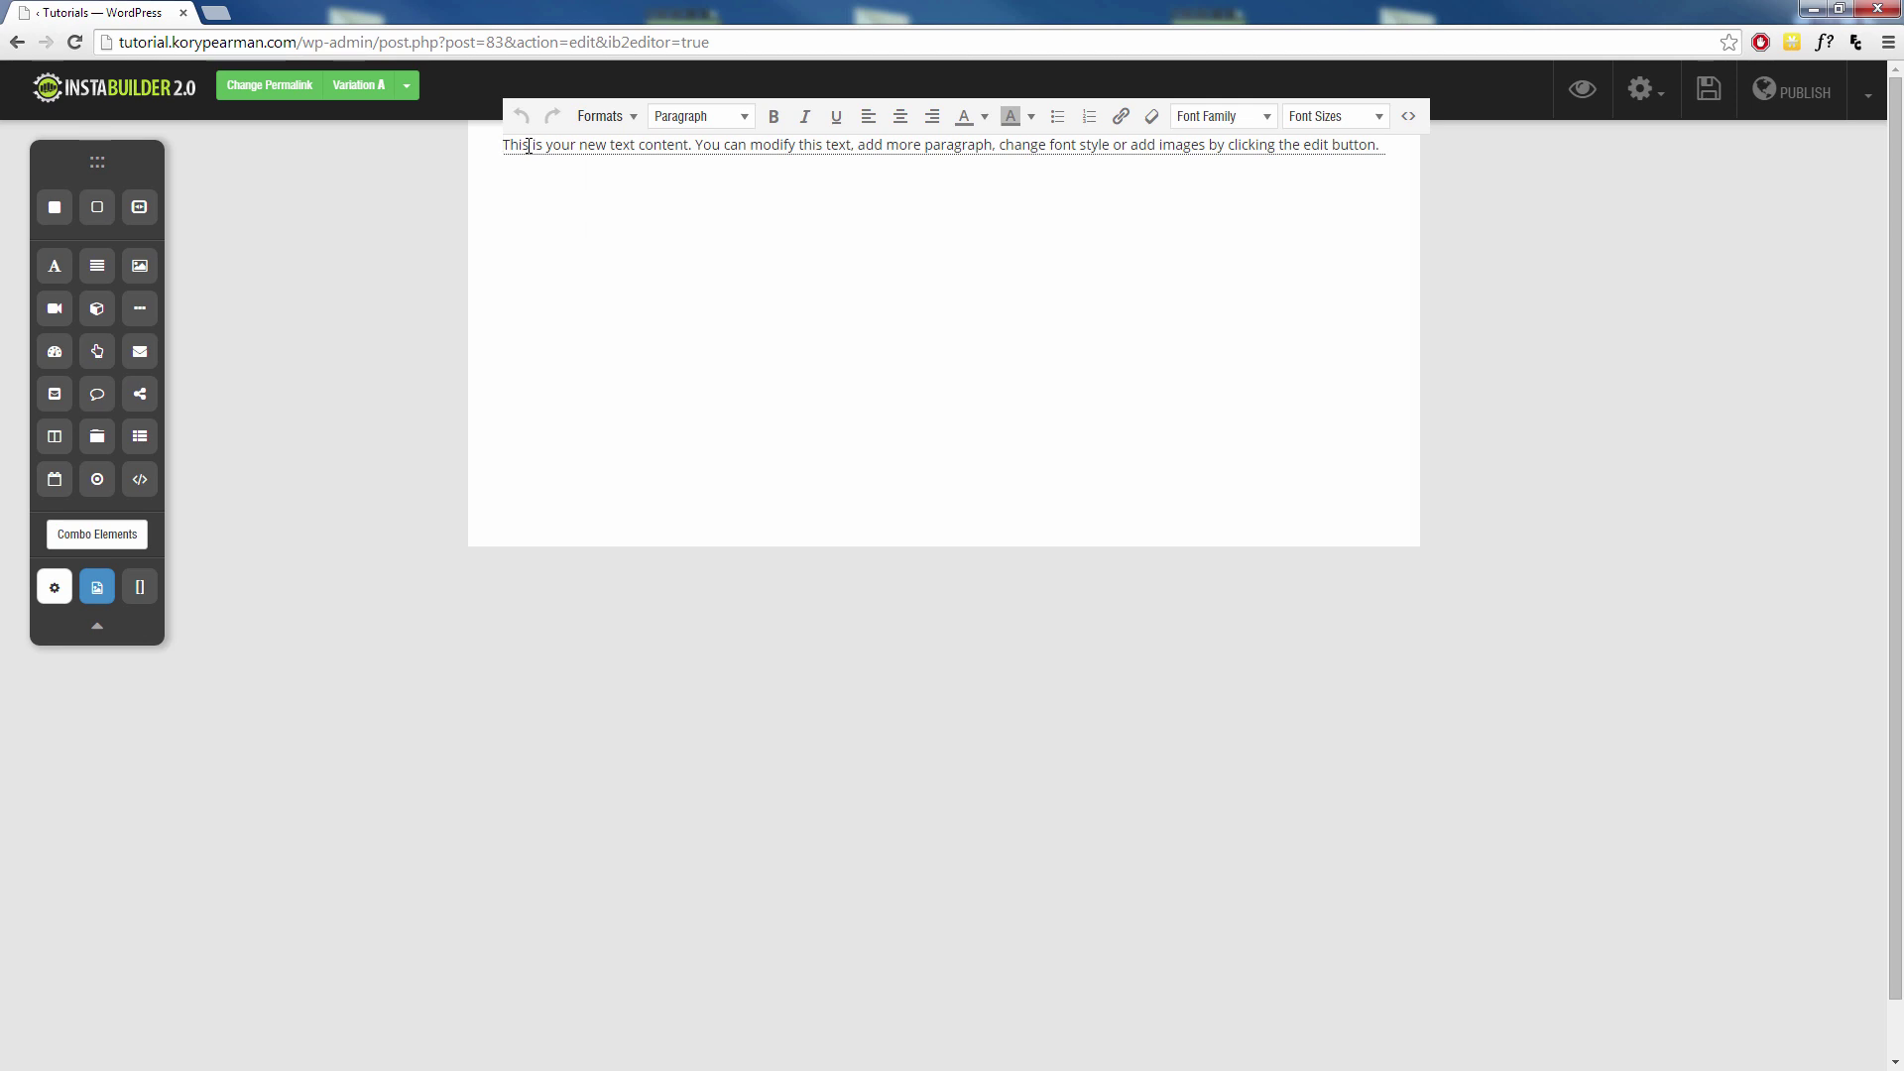
left_click_drag(529, 146, 513, 149)
Step: Set the whole placeholder paragraph to Heading 3
triple_click(537, 147)
left_click(701, 124)
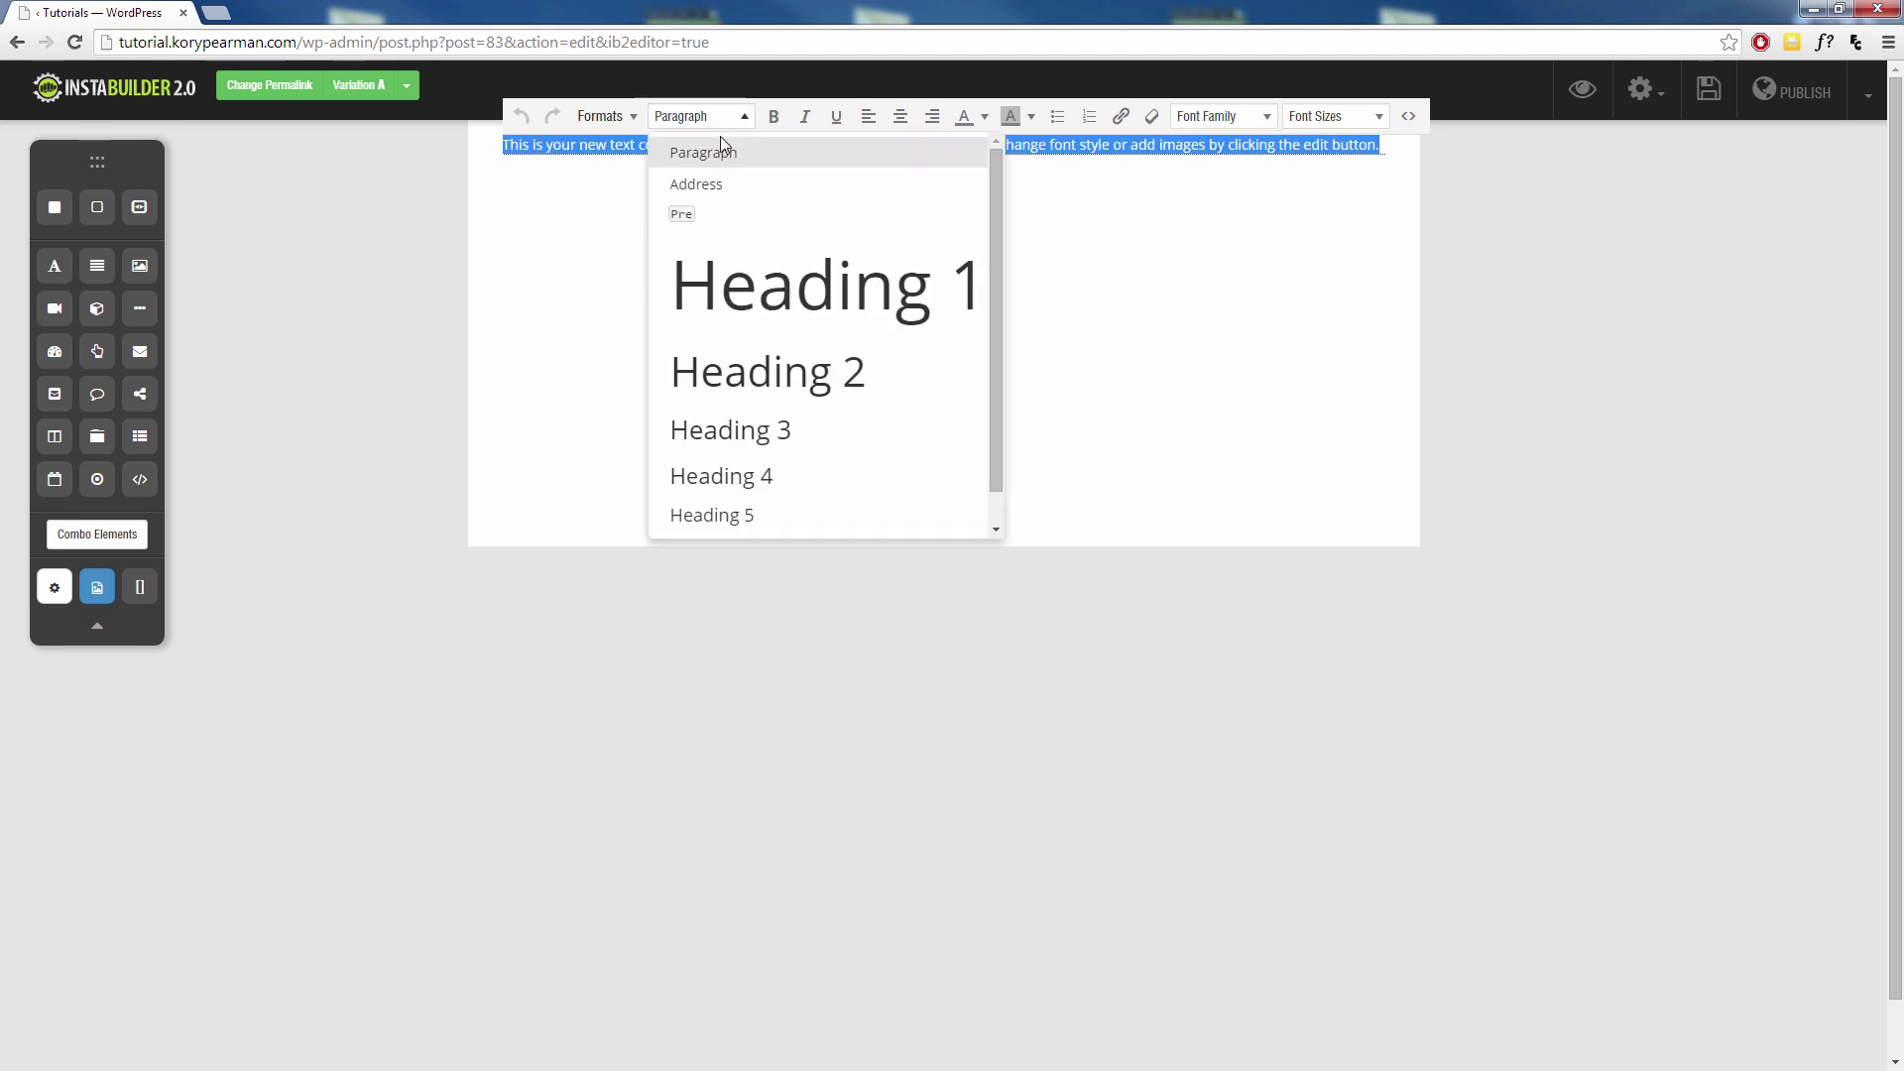
left_click(732, 429)
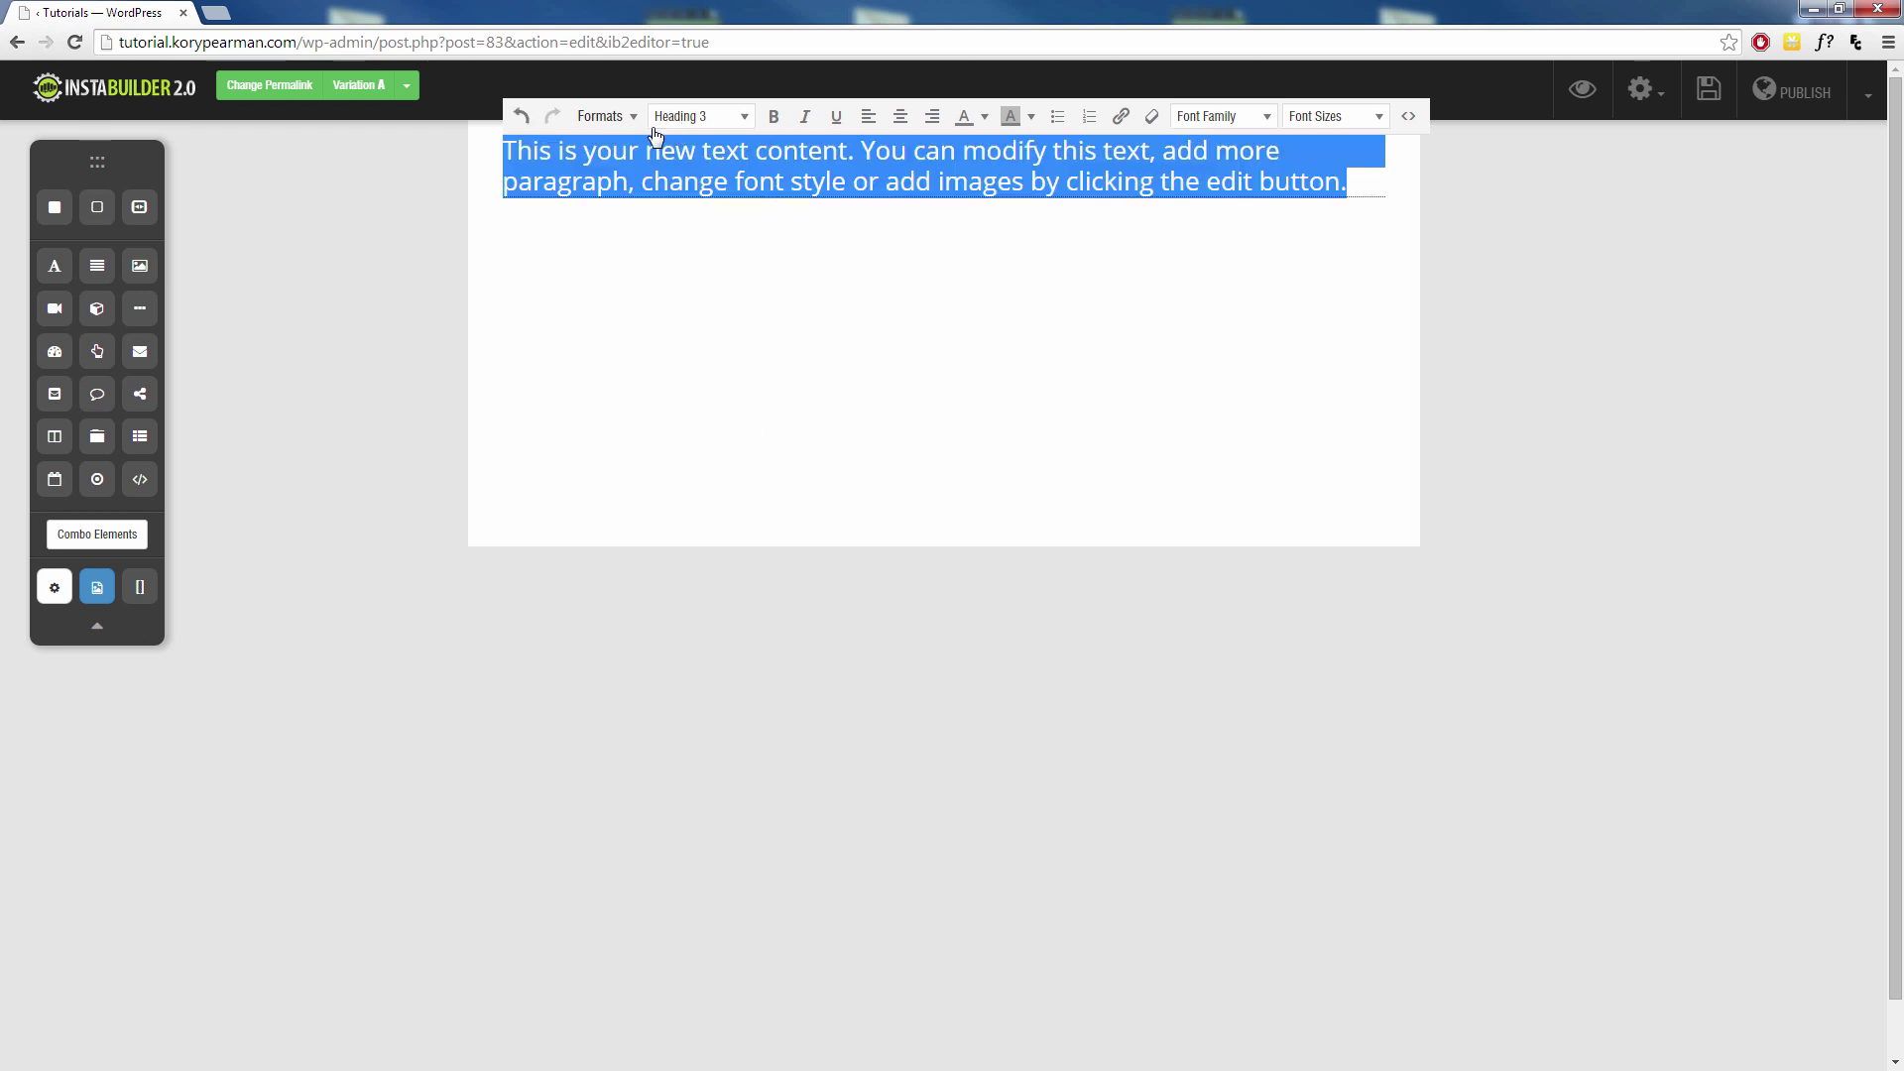
left_click(559, 156)
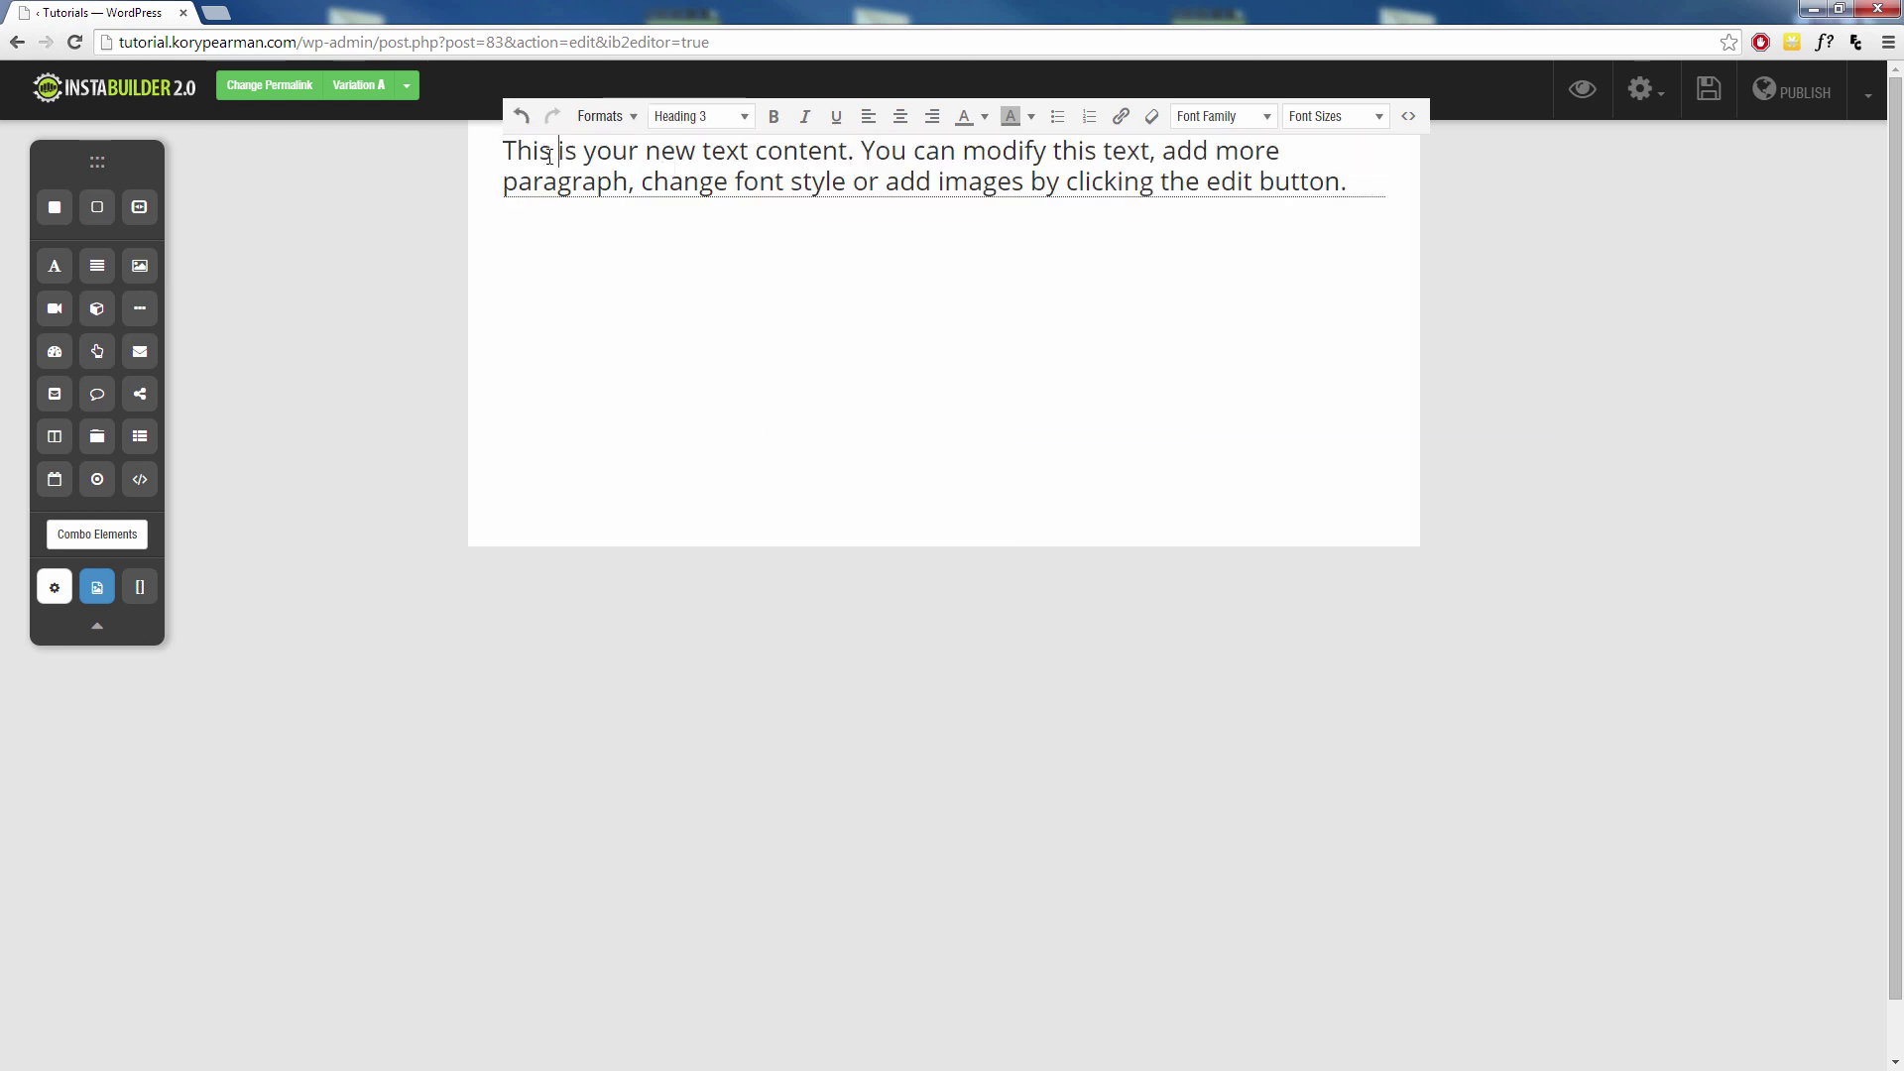
Step: Apply Inline Strikethrough to the word 'This', then remove it again
left_click_drag(552, 156, 502, 154)
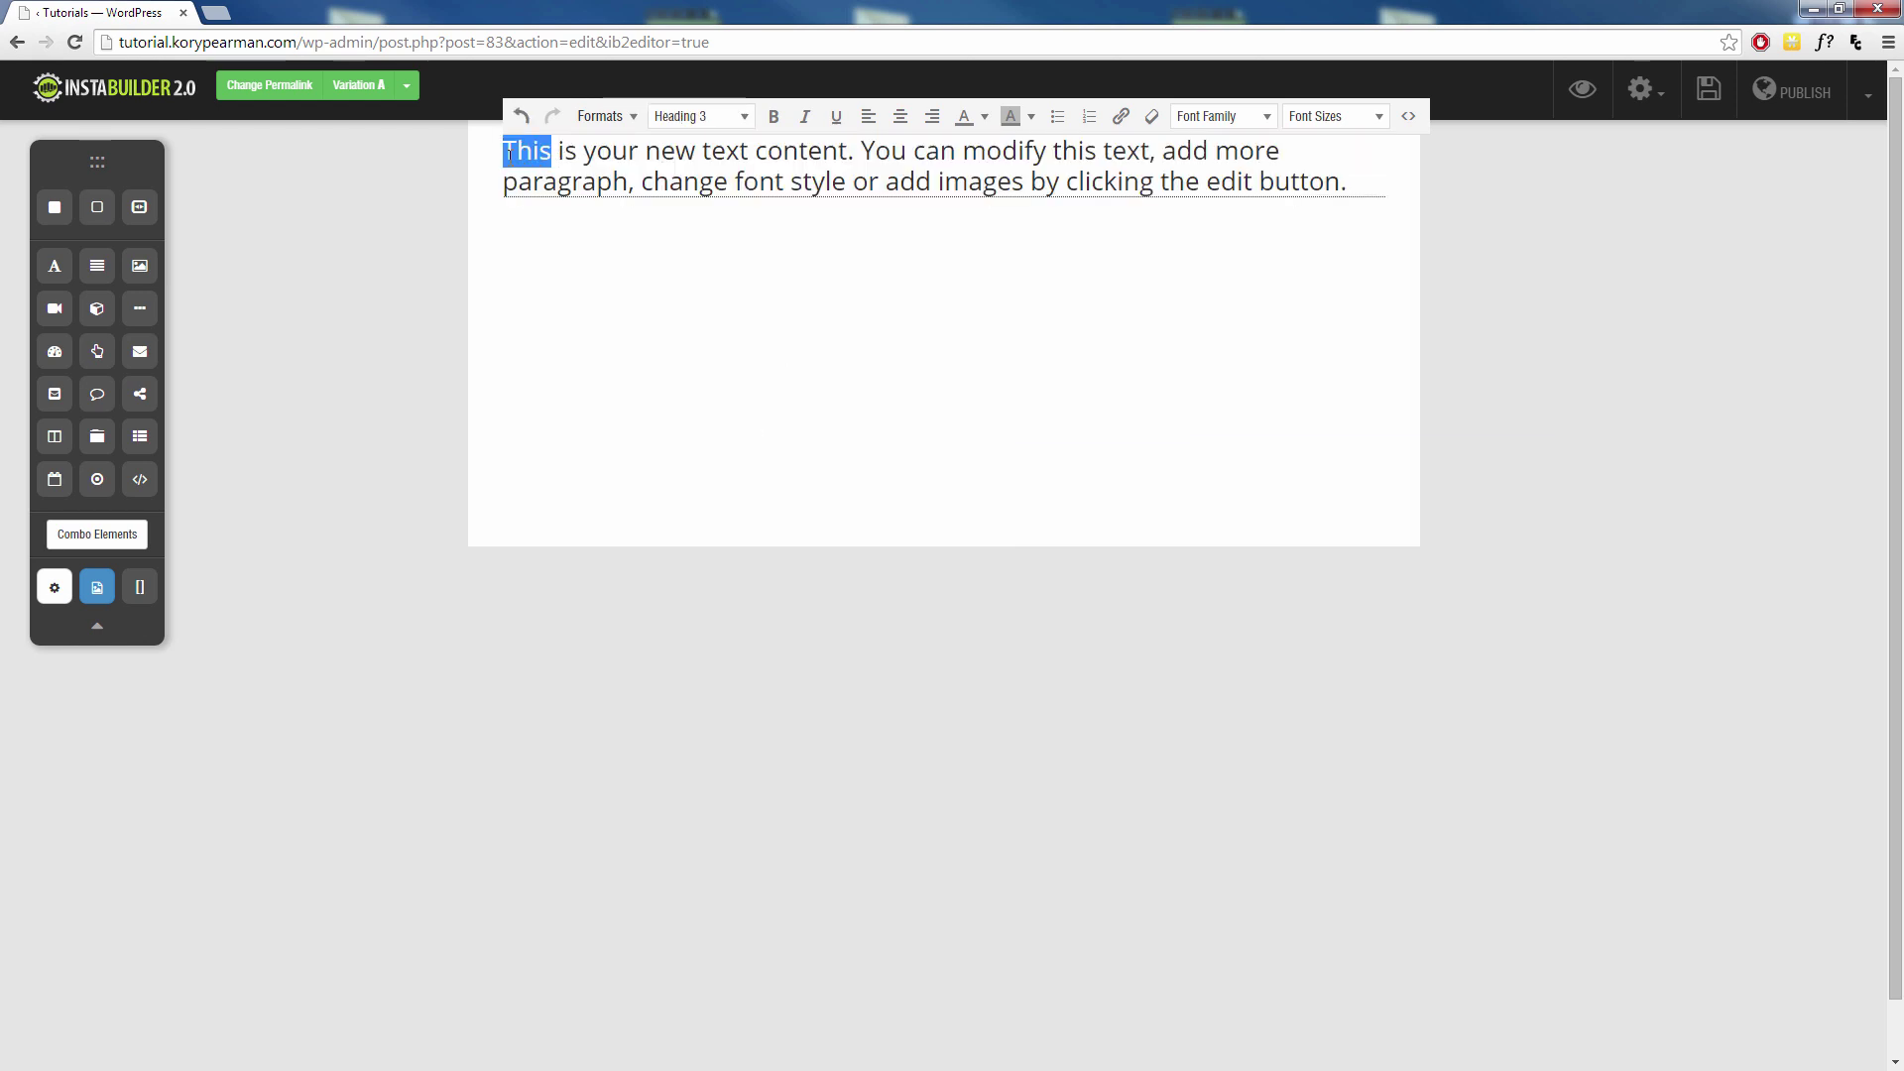
left_click(607, 119)
mouse_move(637, 157)
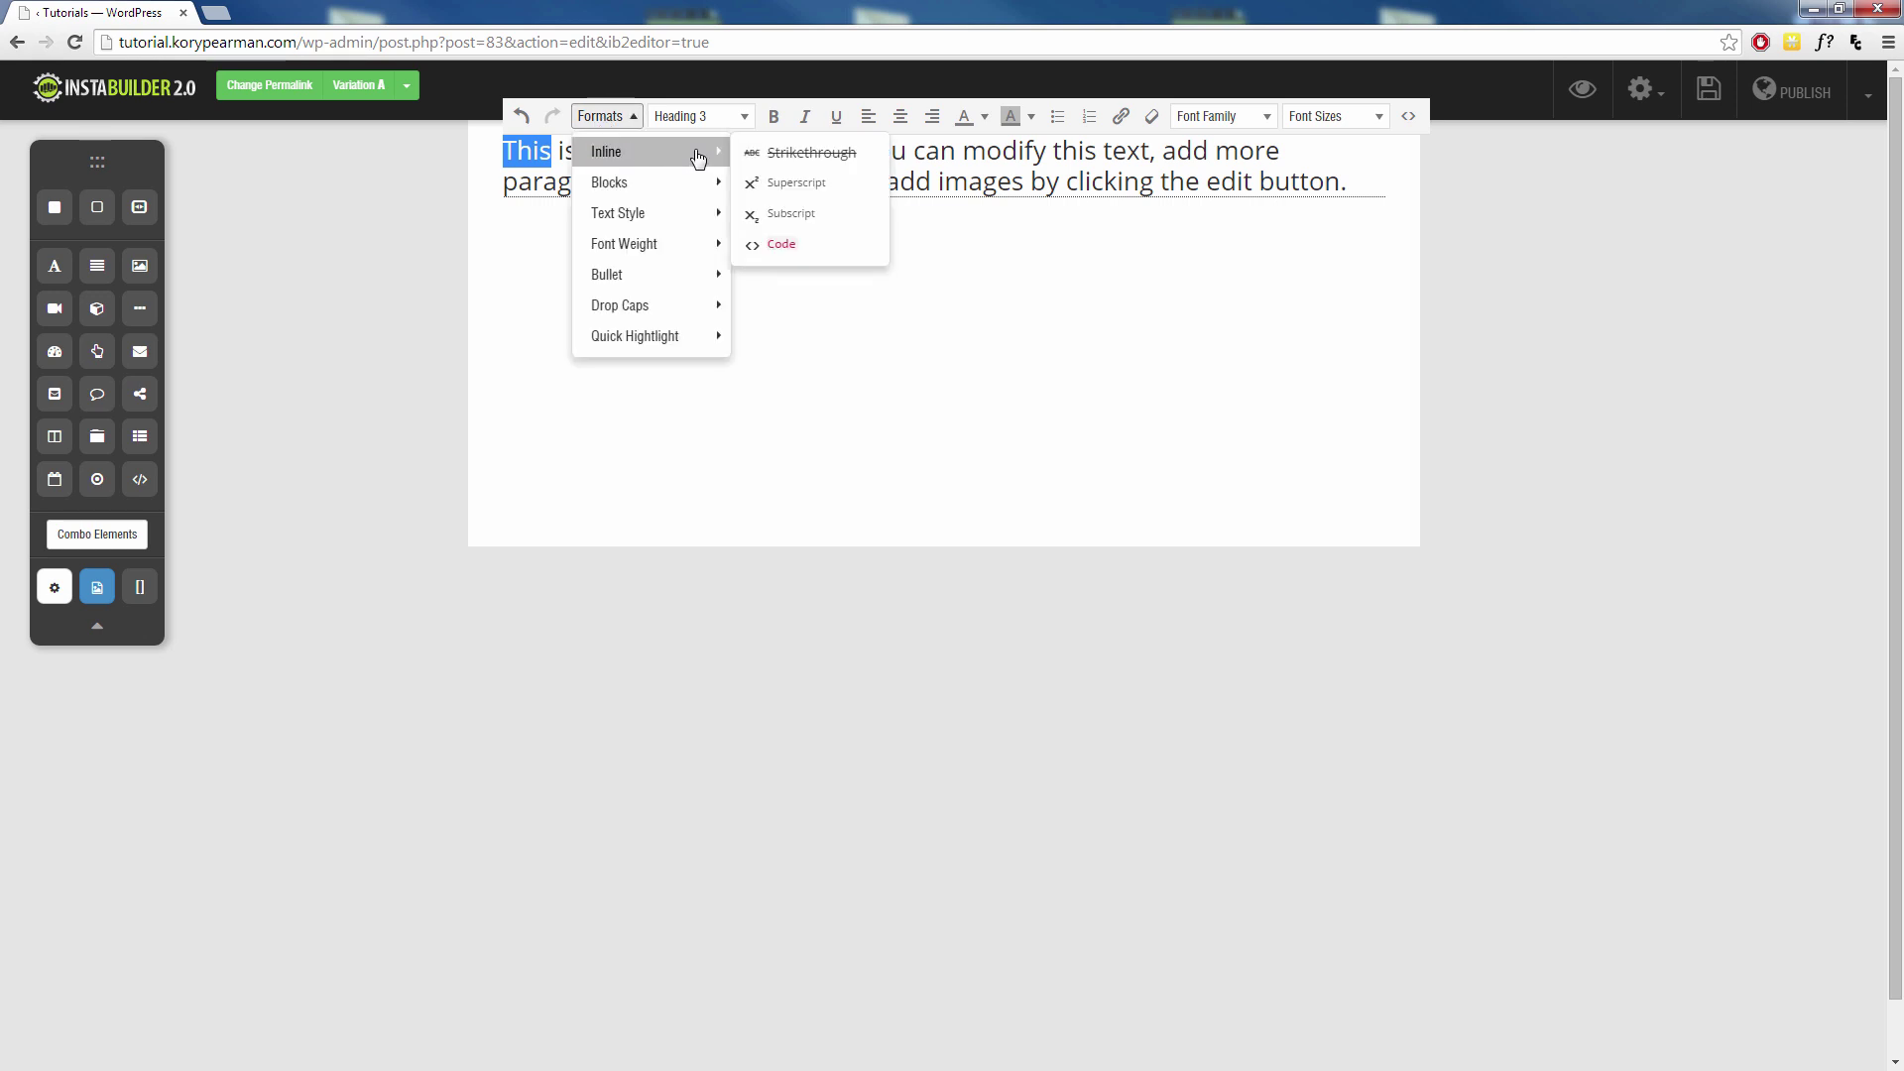
left_click(773, 155)
left_click(661, 154)
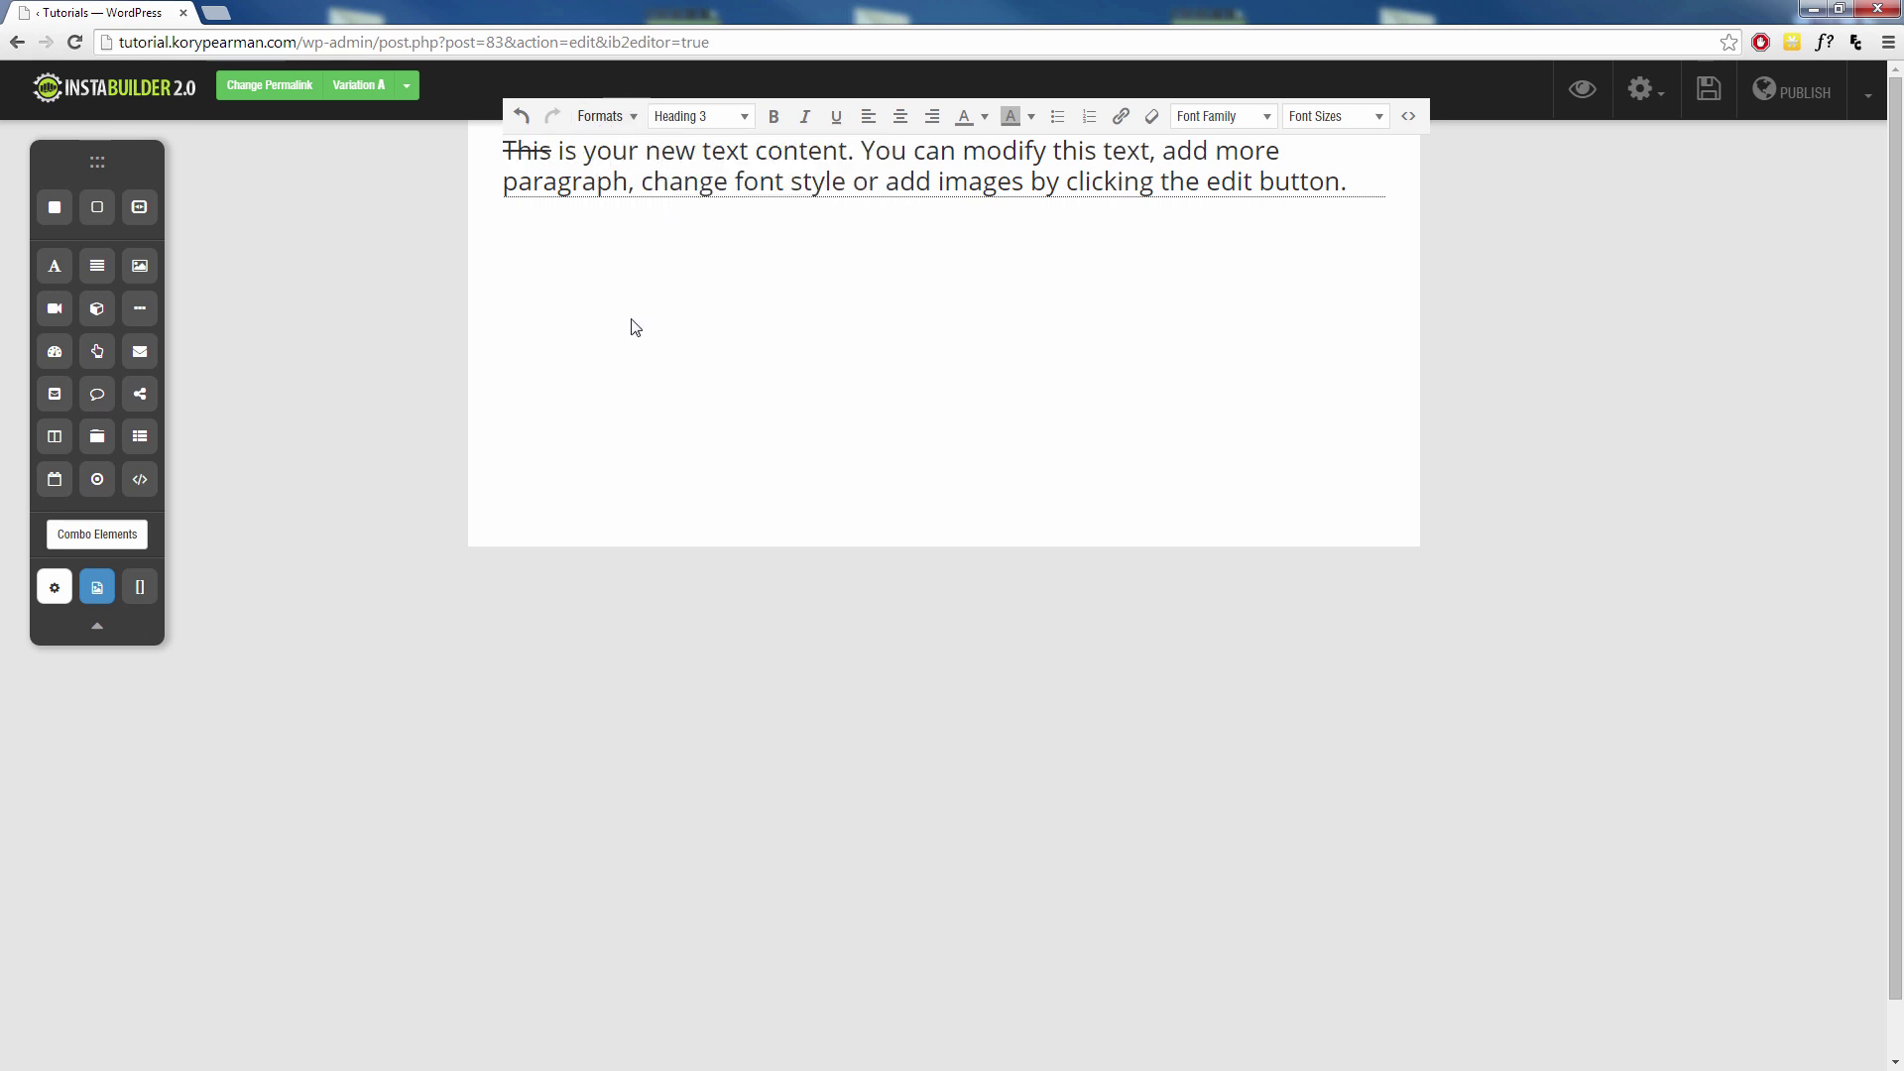
double_click(536, 154)
left_click(600, 116)
mouse_move(654, 151)
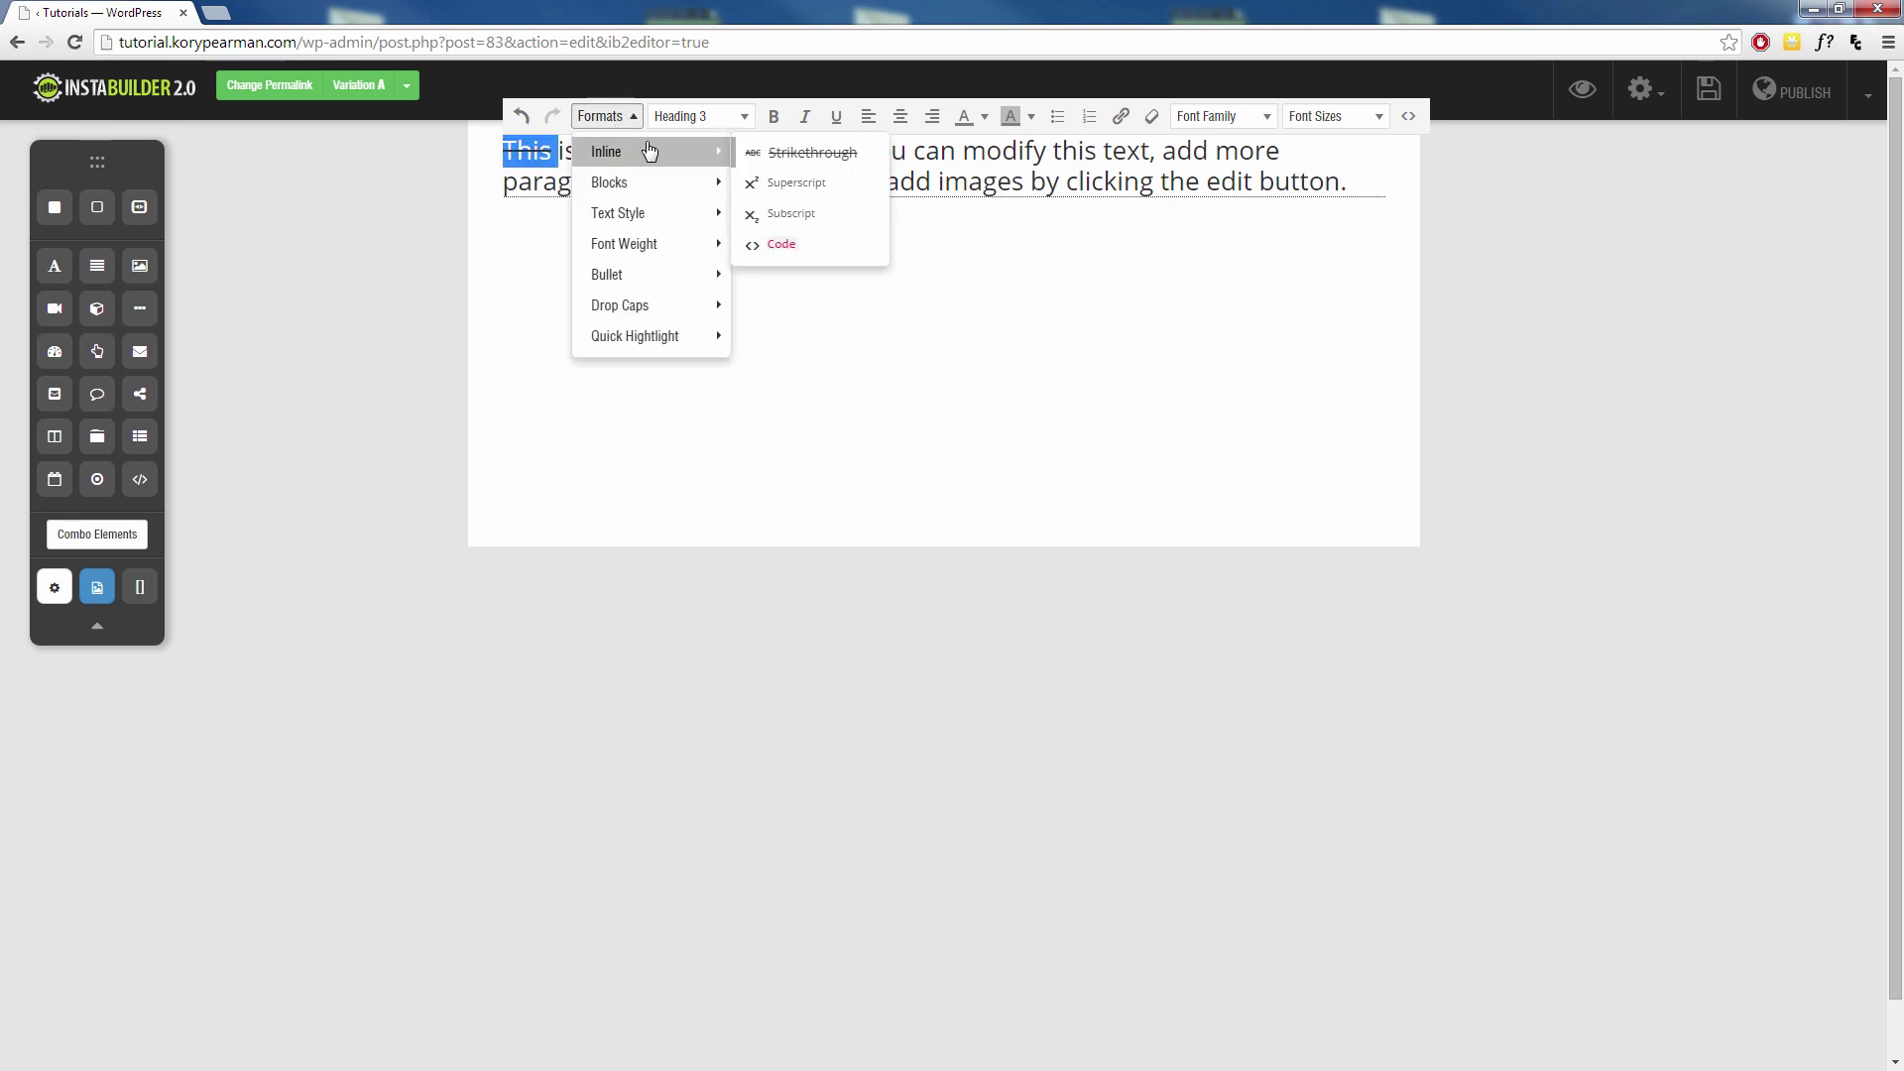
left_click(765, 153)
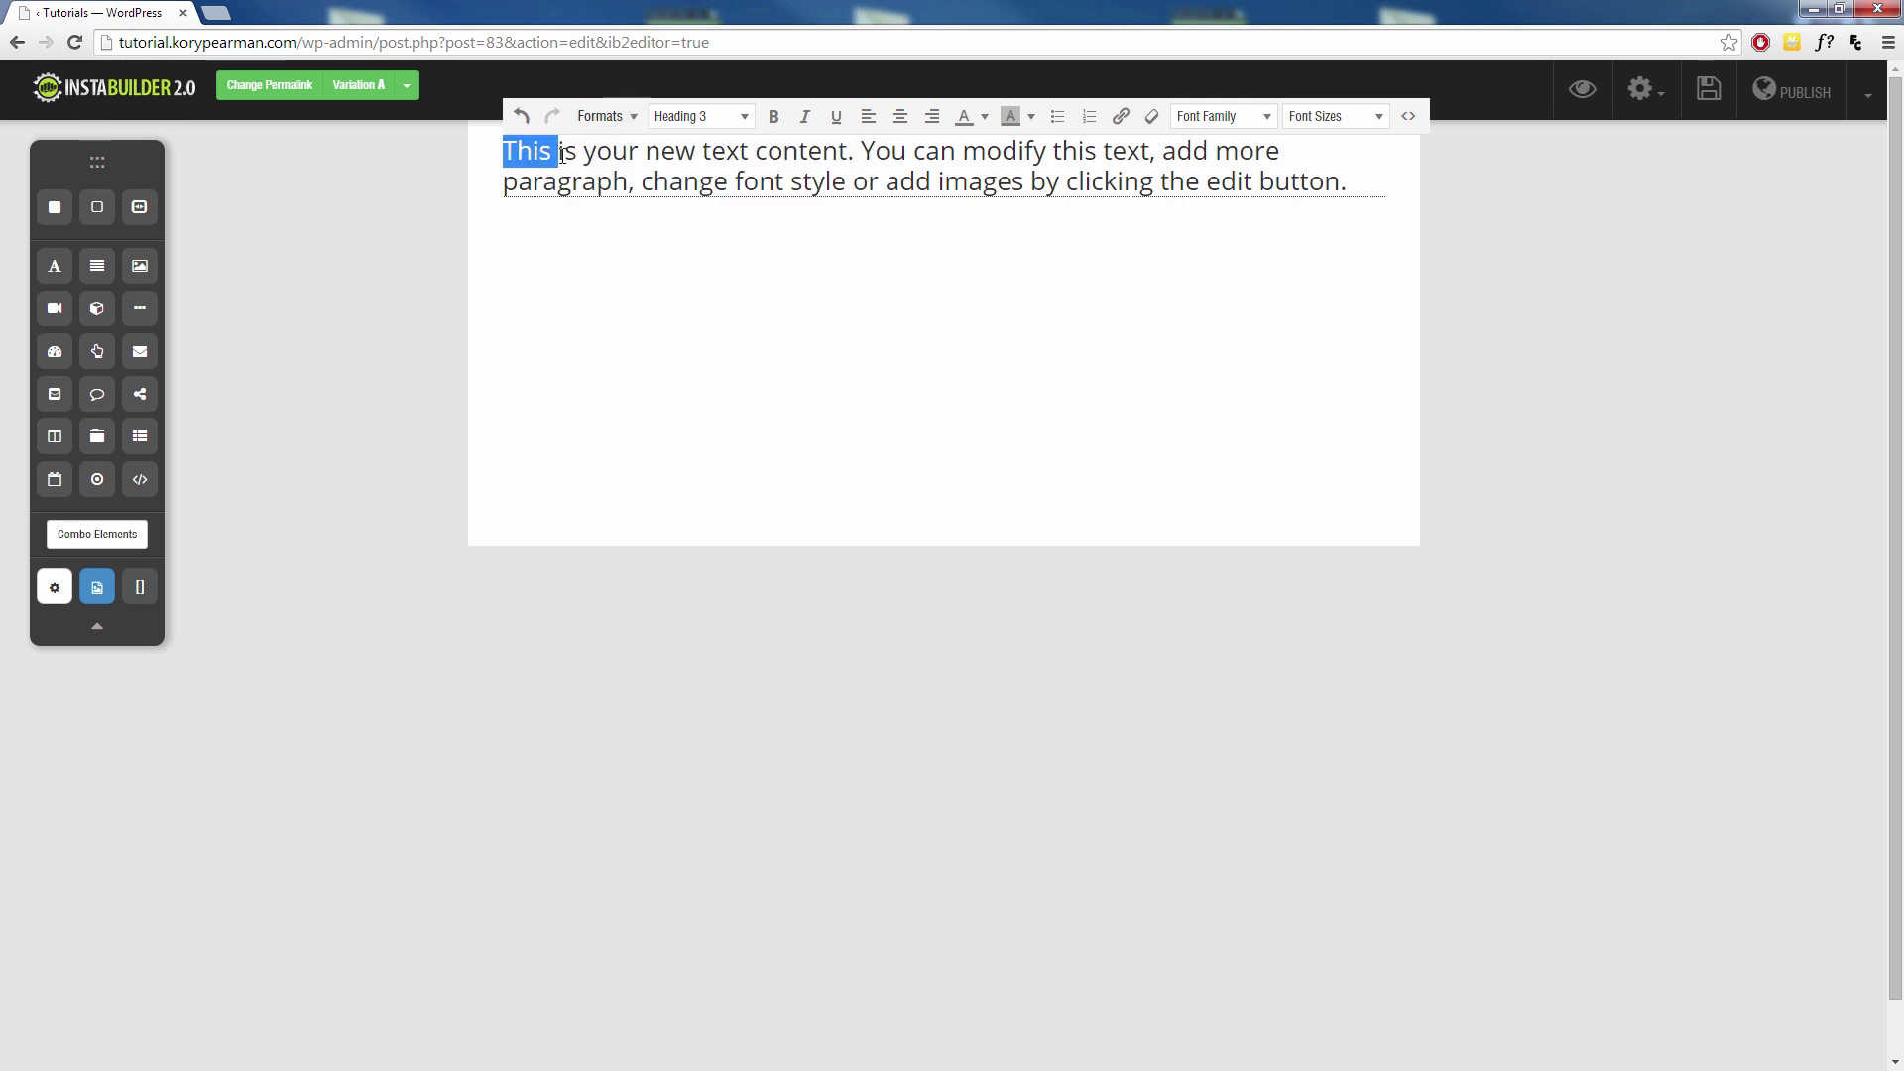
Step: Make 'This' superscript, then undo the superscript
left_click(603, 117)
mouse_move(633, 151)
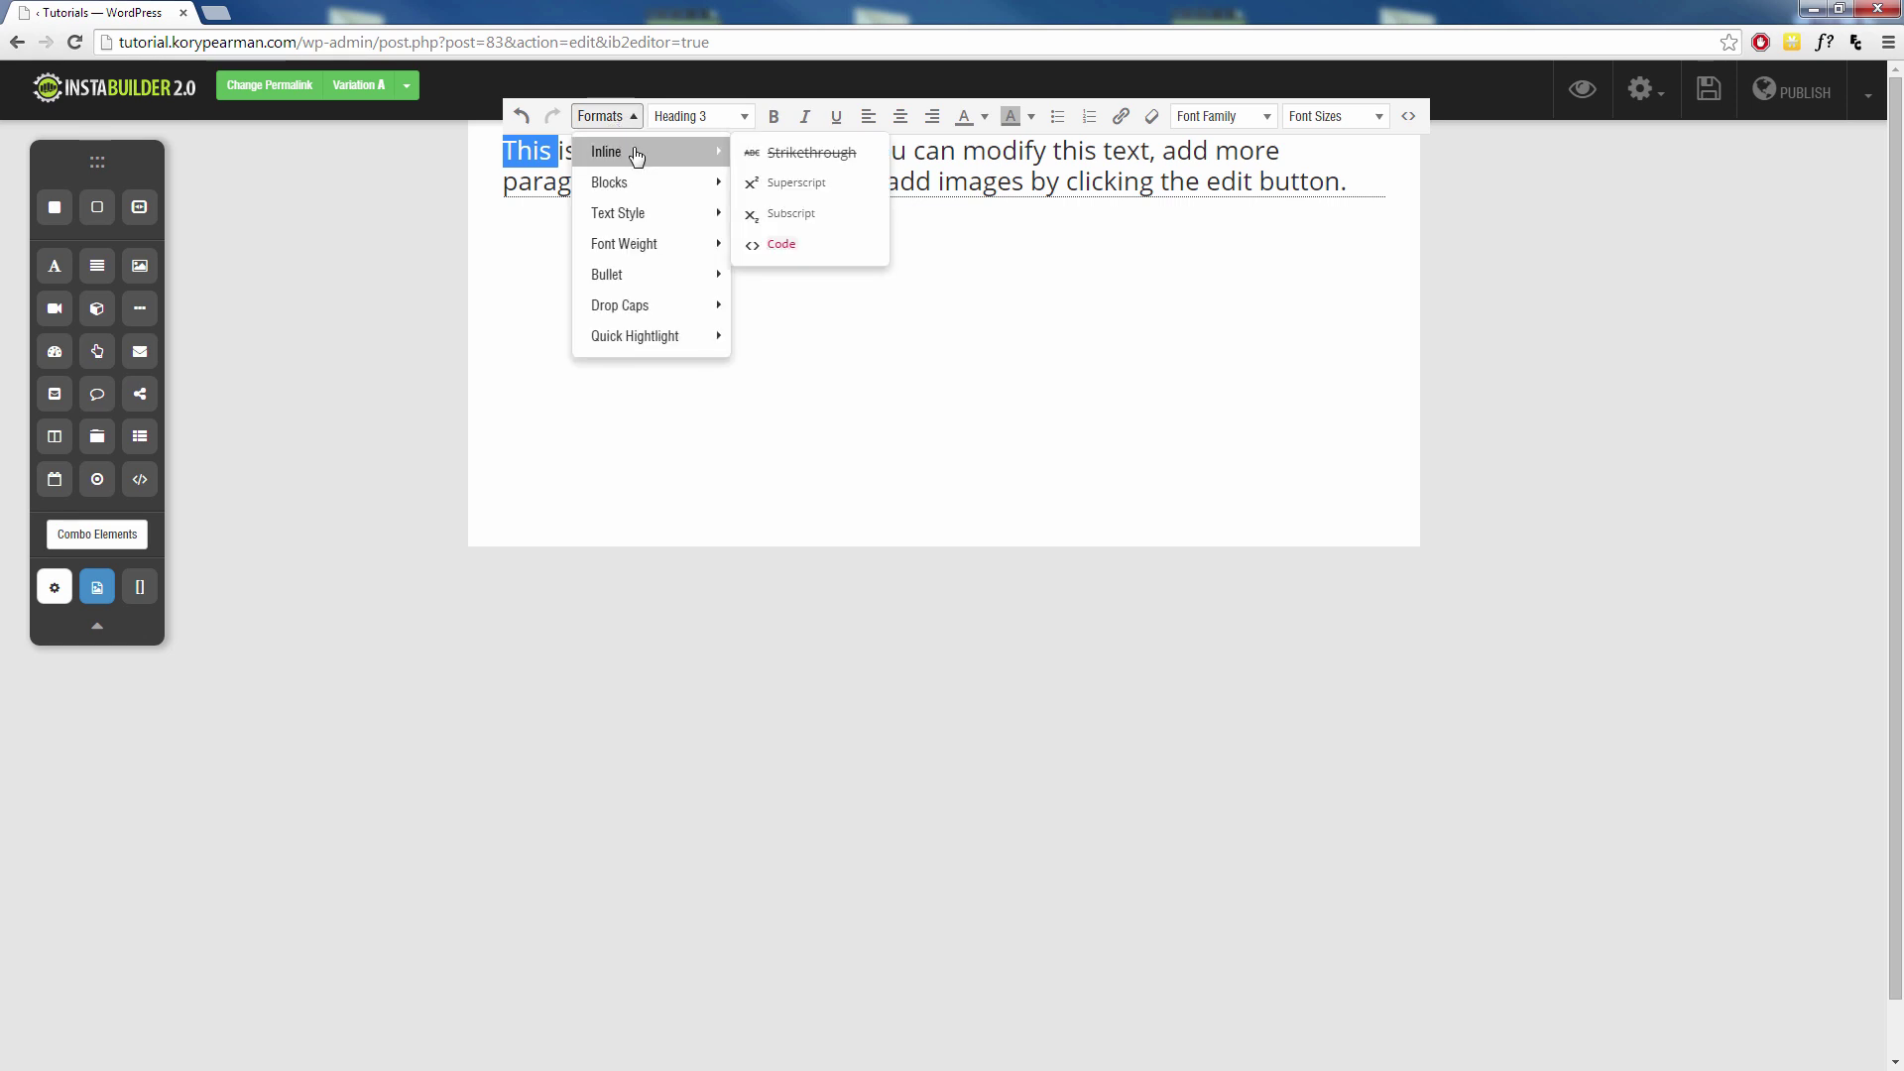
left_click(817, 185)
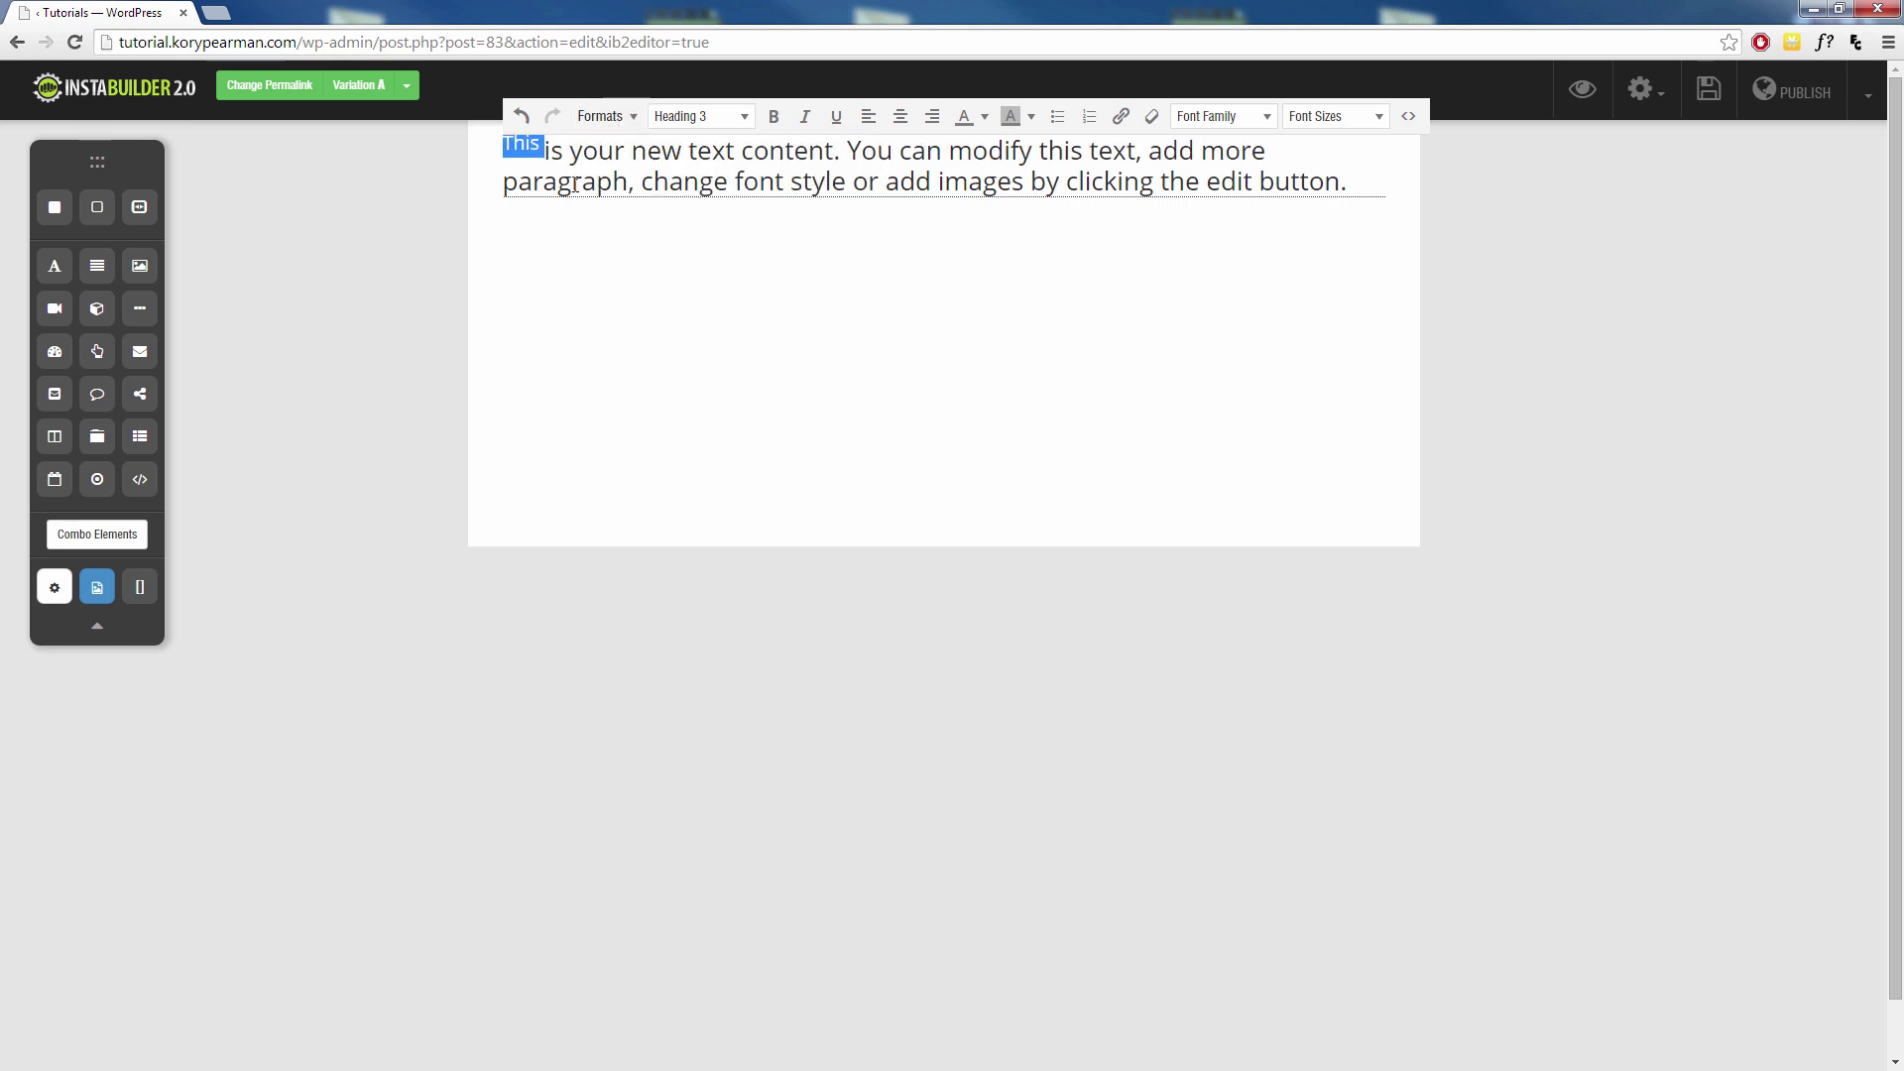
left_click(573, 250)
double_click(517, 144)
left_click(603, 116)
mouse_move(712, 154)
left_click(786, 181)
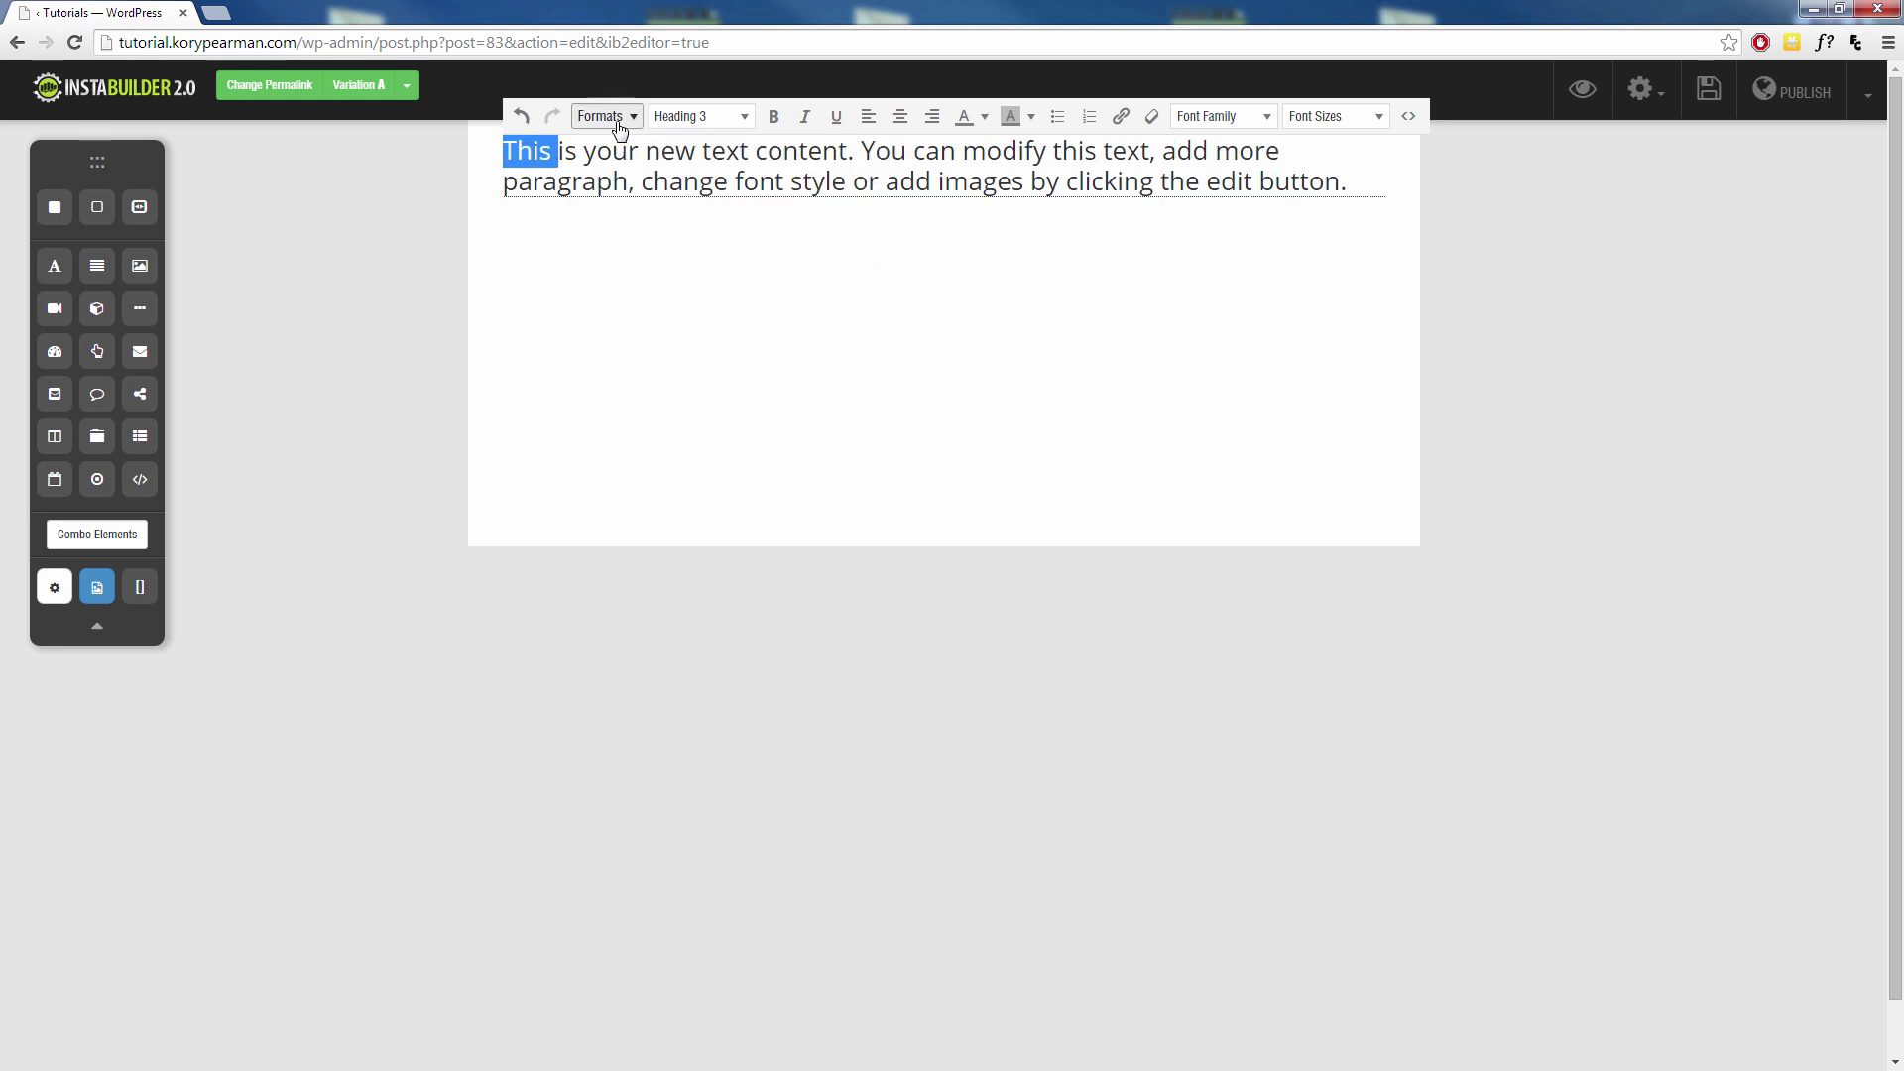
Step: Format 'This' as inline Code, then reselect the word
left_click(603, 116)
left_click(782, 245)
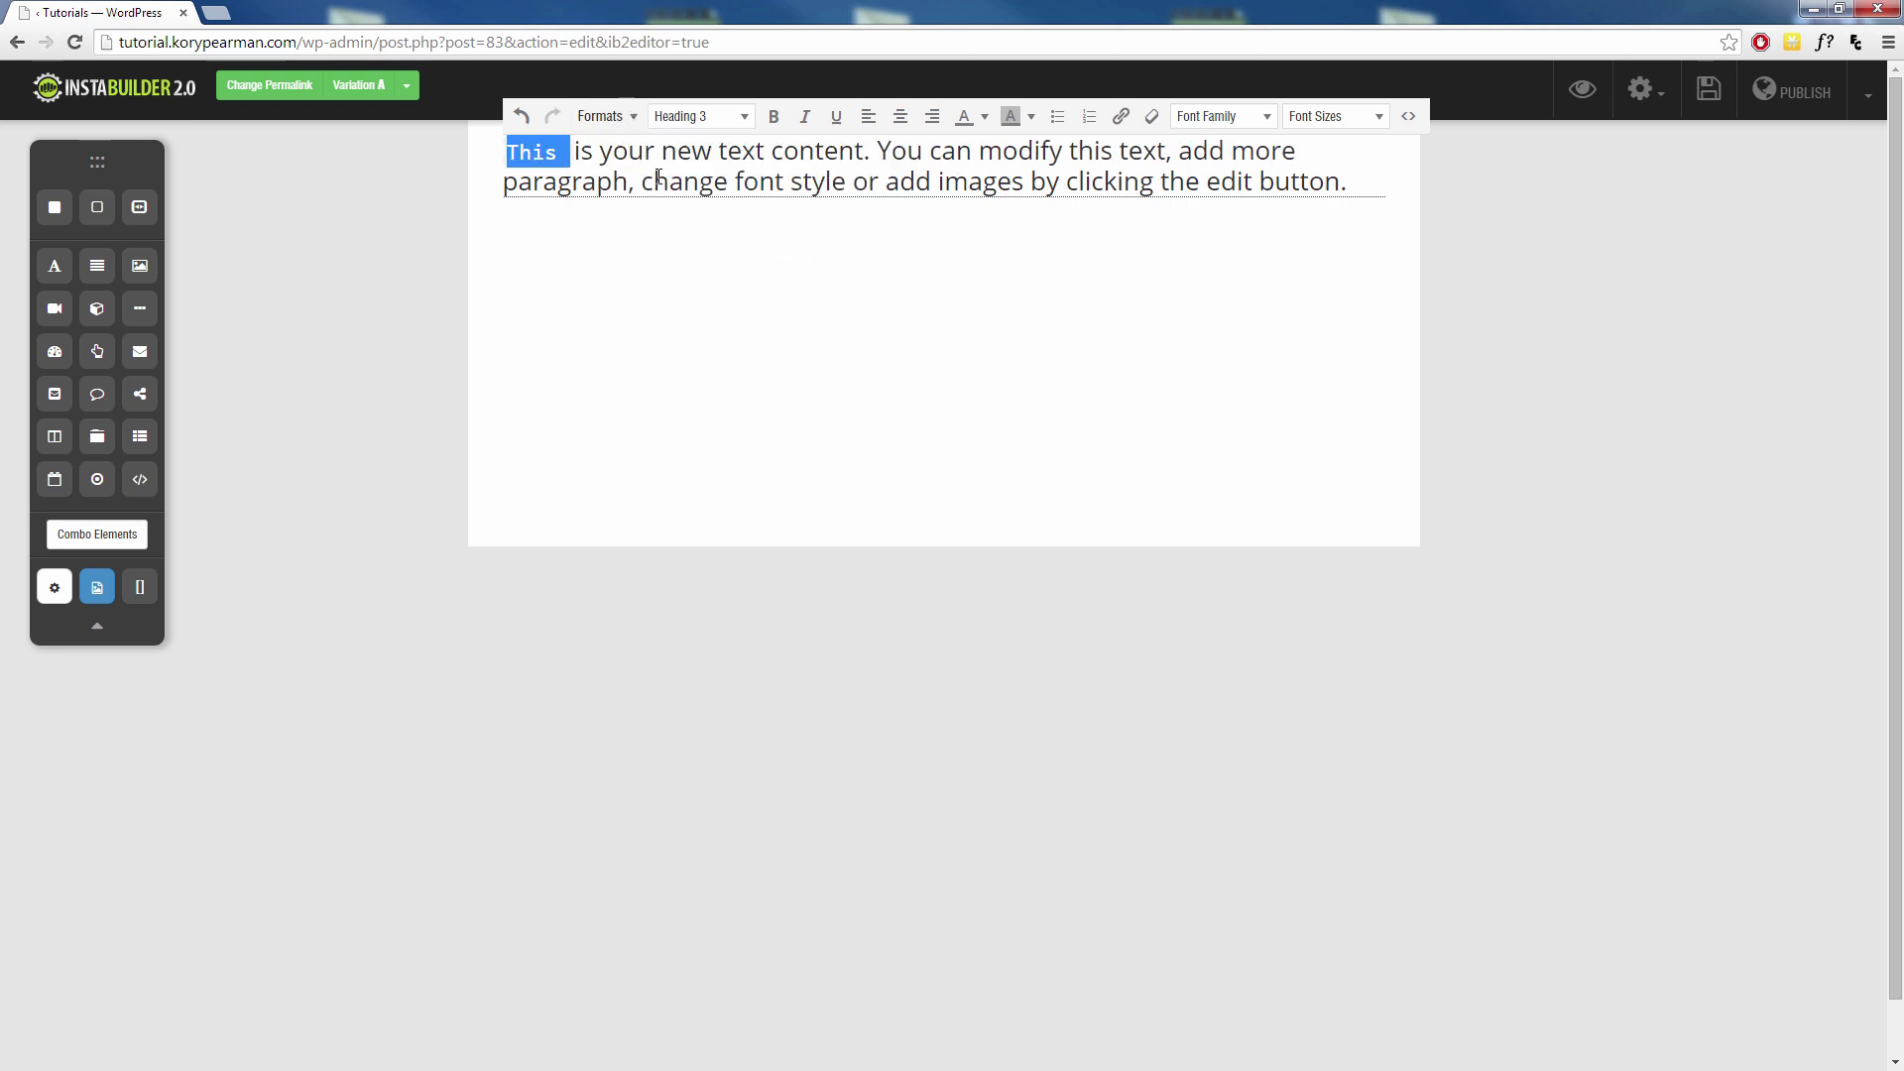
left_click(532, 216)
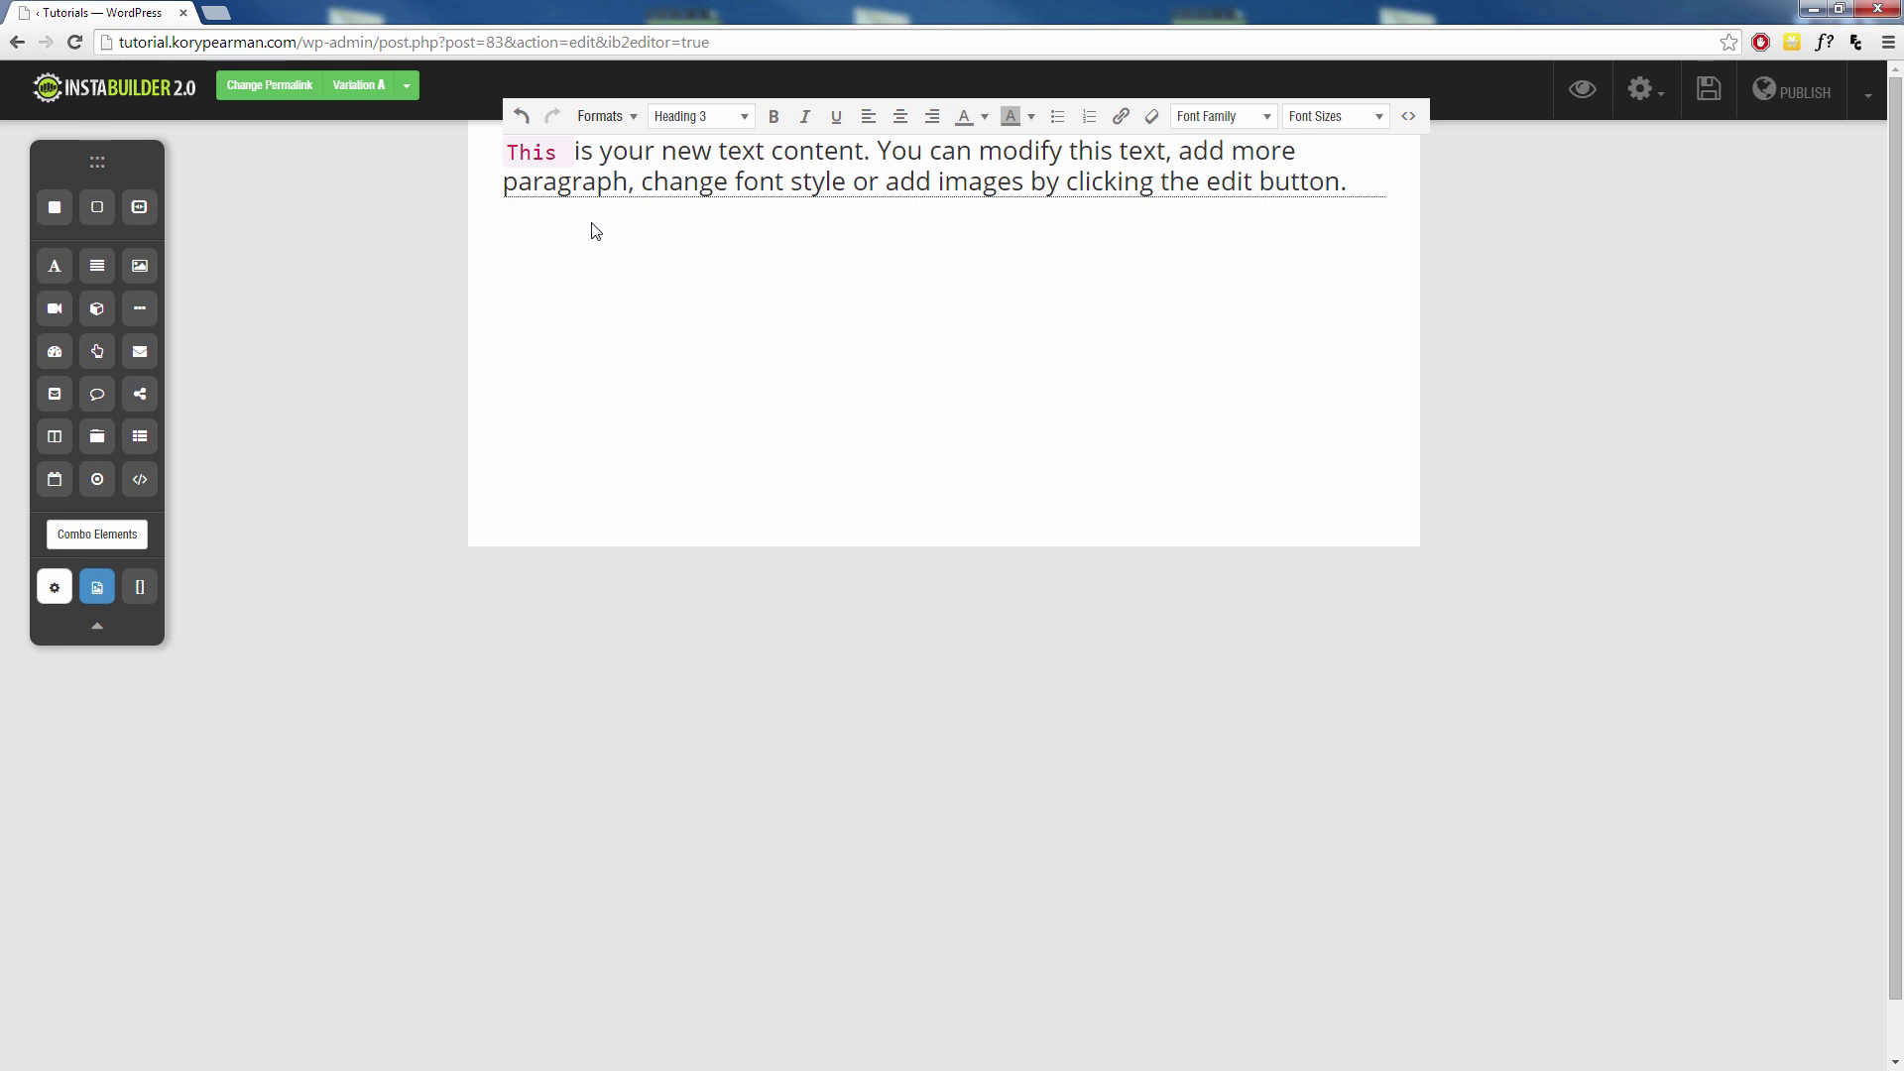
triple_click(537, 152)
left_click(538, 153)
double_click(538, 152)
left_click(539, 149)
triple_click(538, 148)
double_click(538, 153)
left_click(600, 116)
Step: Remove the Code styling from 'This' so it returns to normal lettering
mouse_move(629, 152)
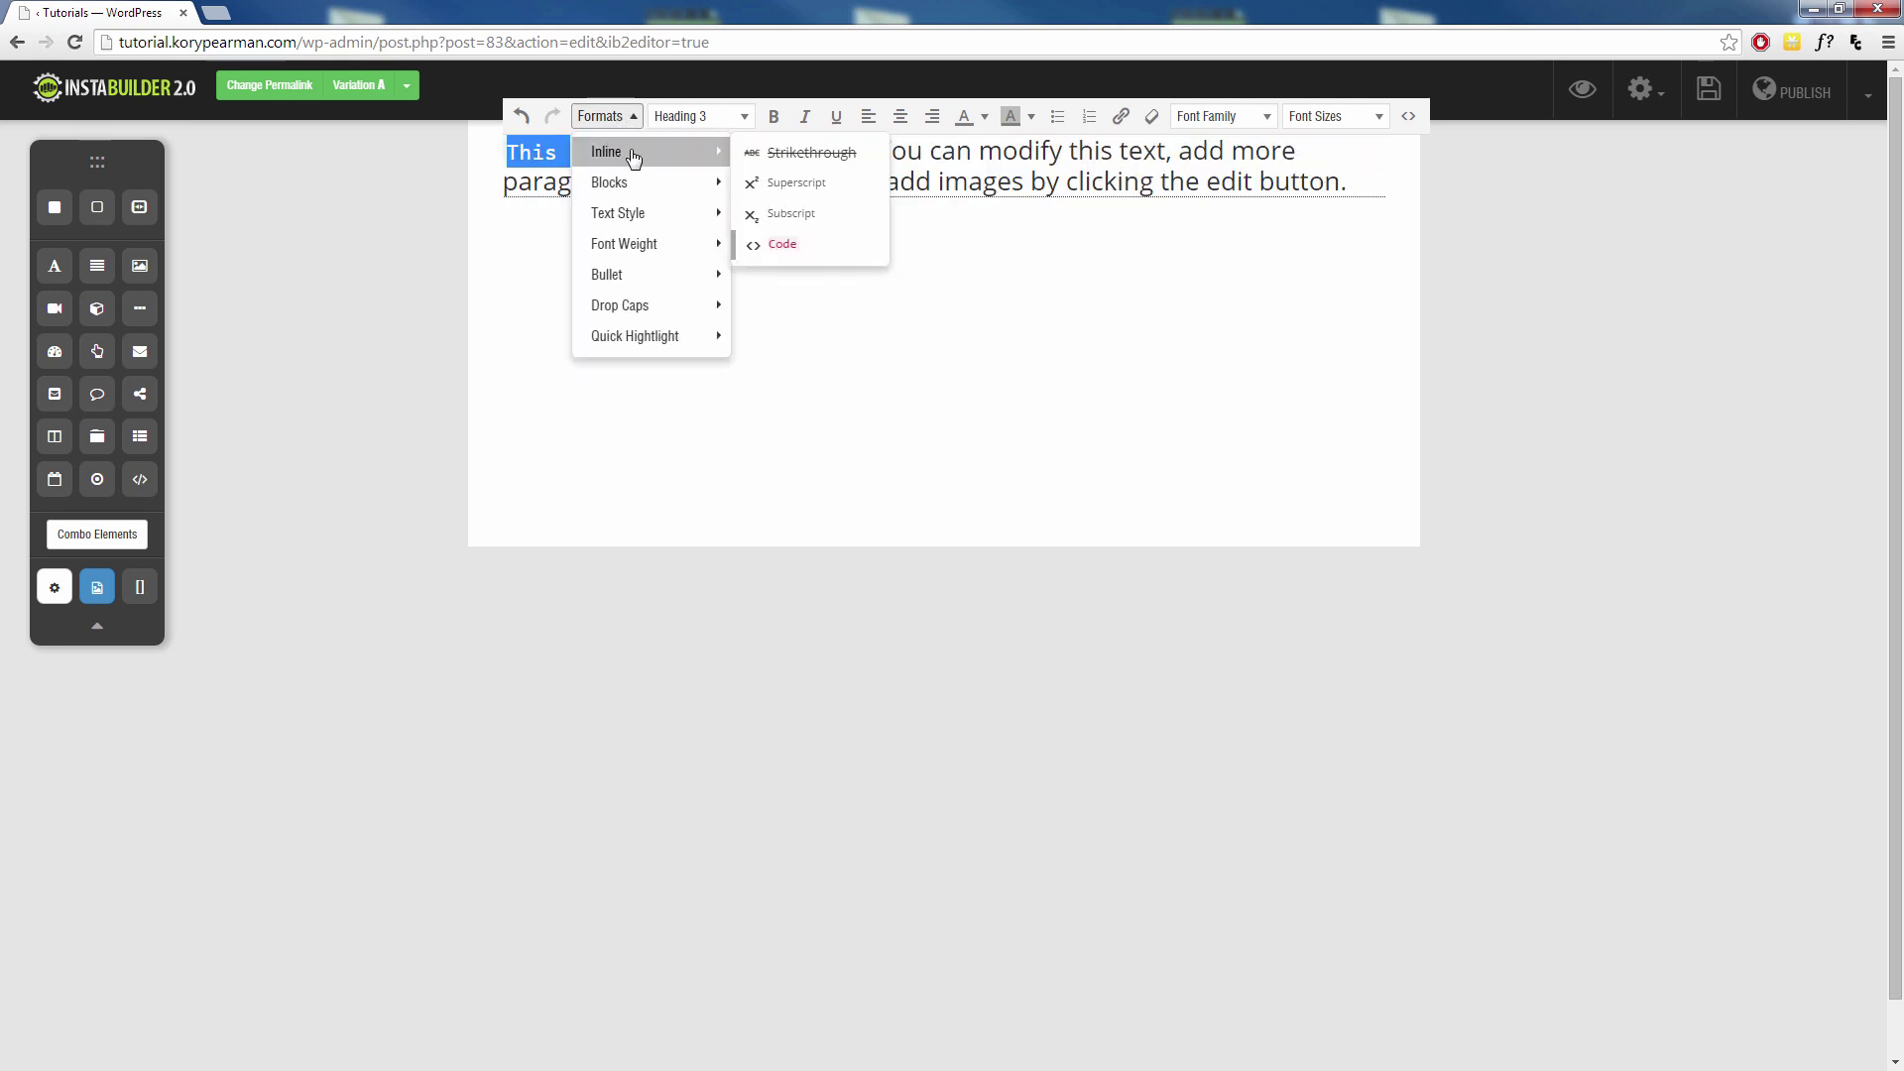
left_click(779, 243)
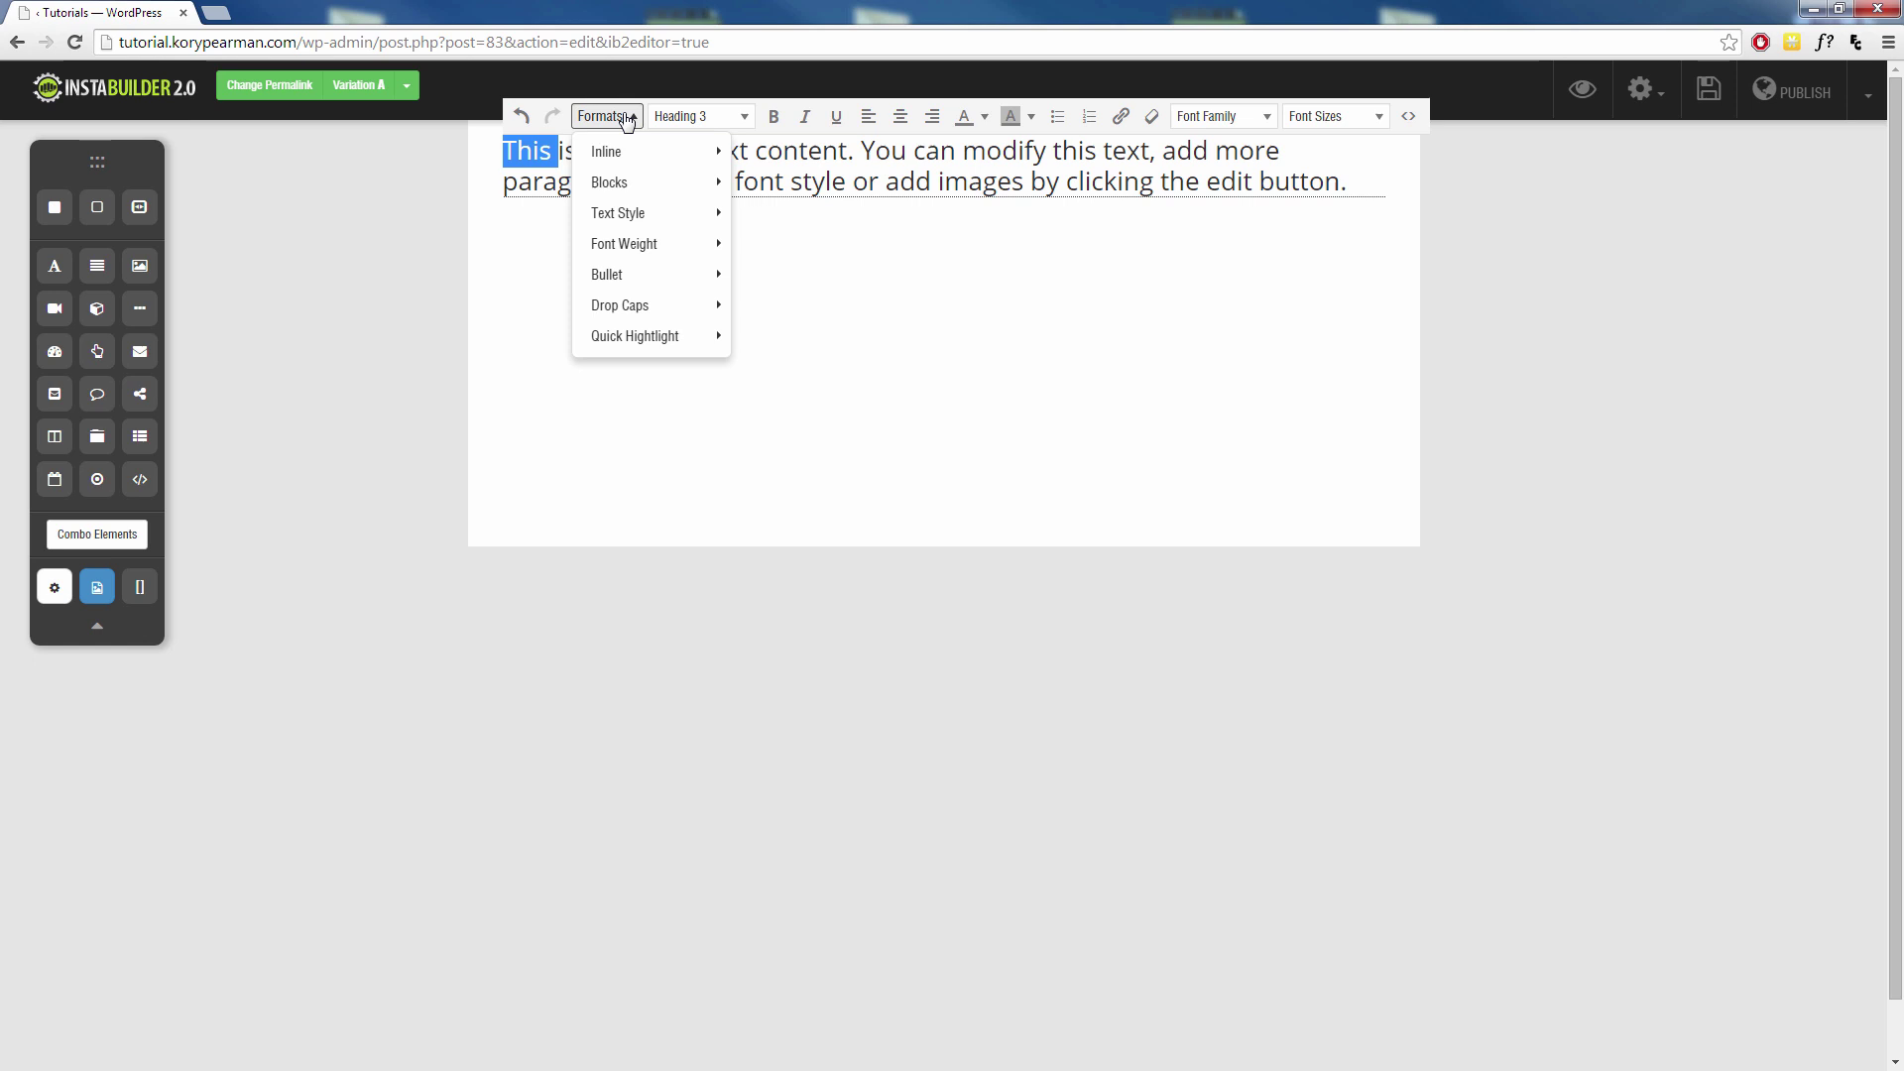
mouse_move(650, 185)
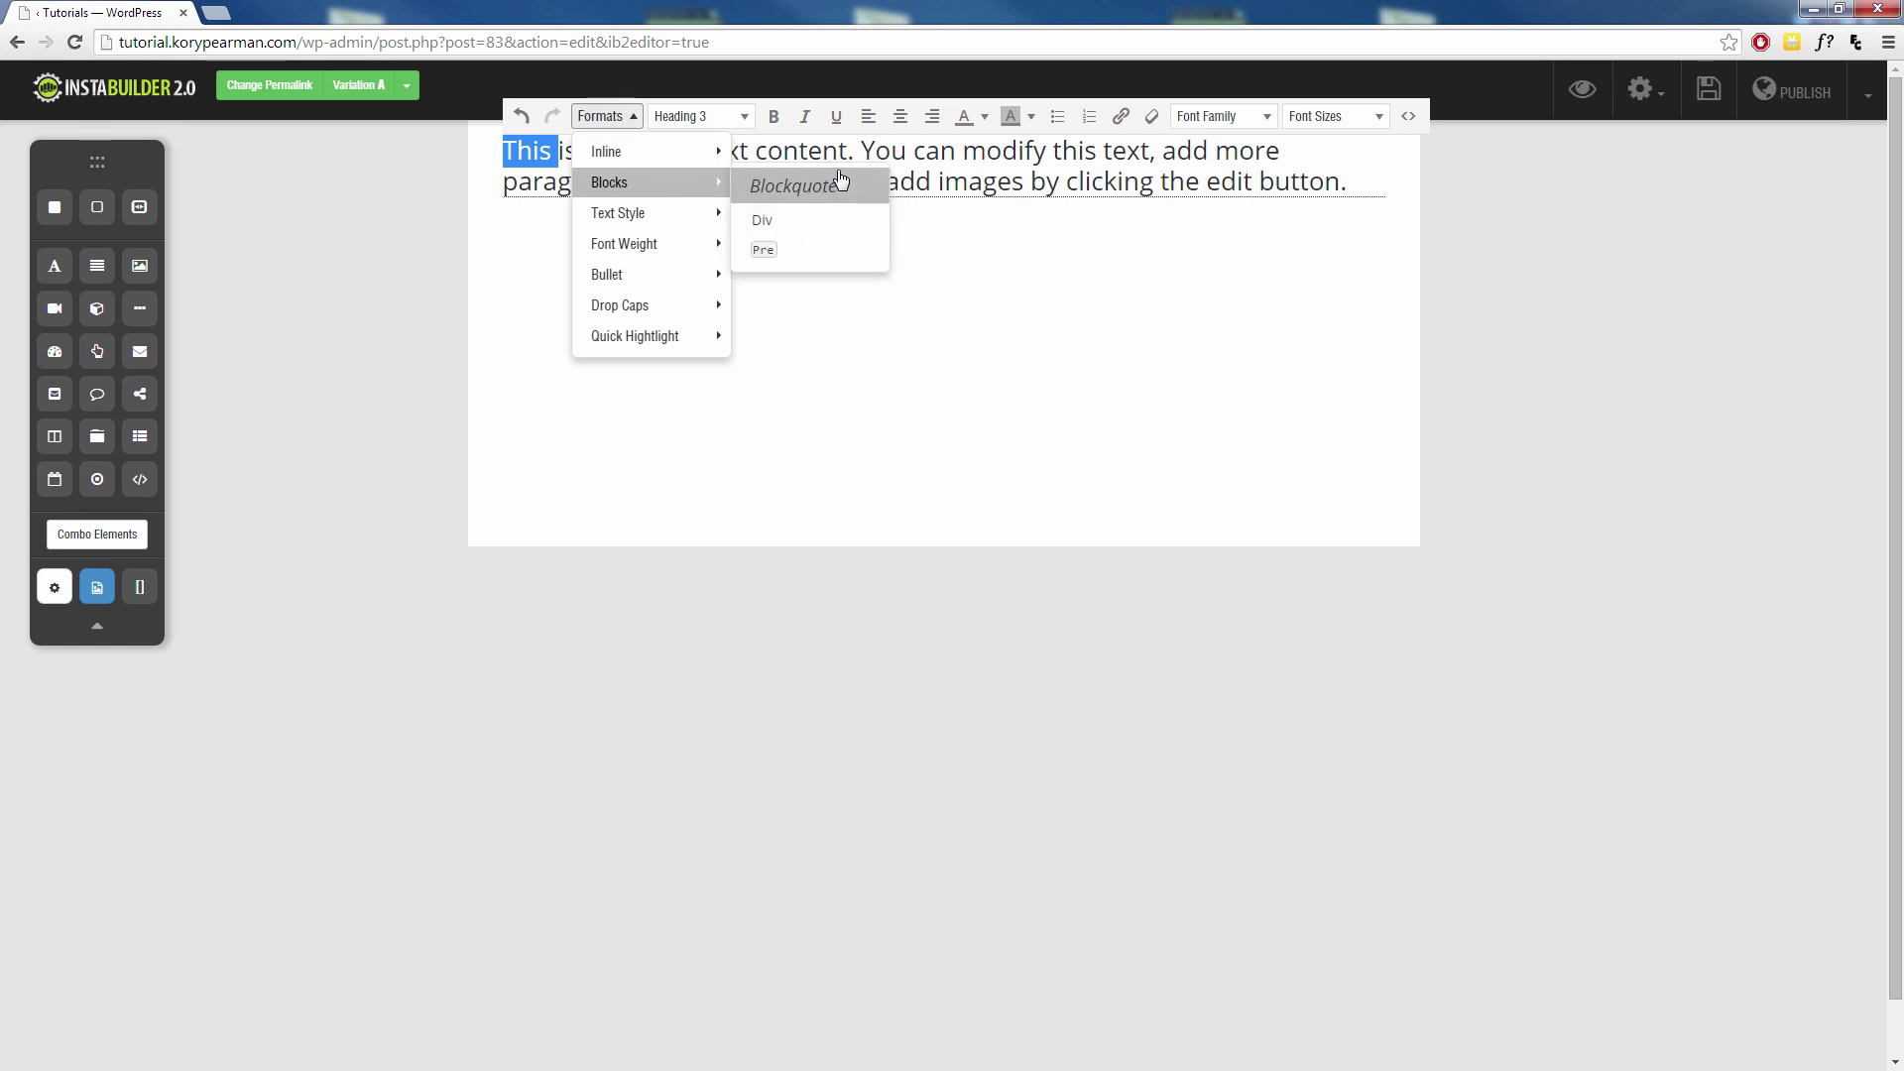
left_click(931, 159)
Step: Turn all the heading text into a Formats > Blocks > Pre block and exit editing
left_click_drag(1341, 190, 504, 151)
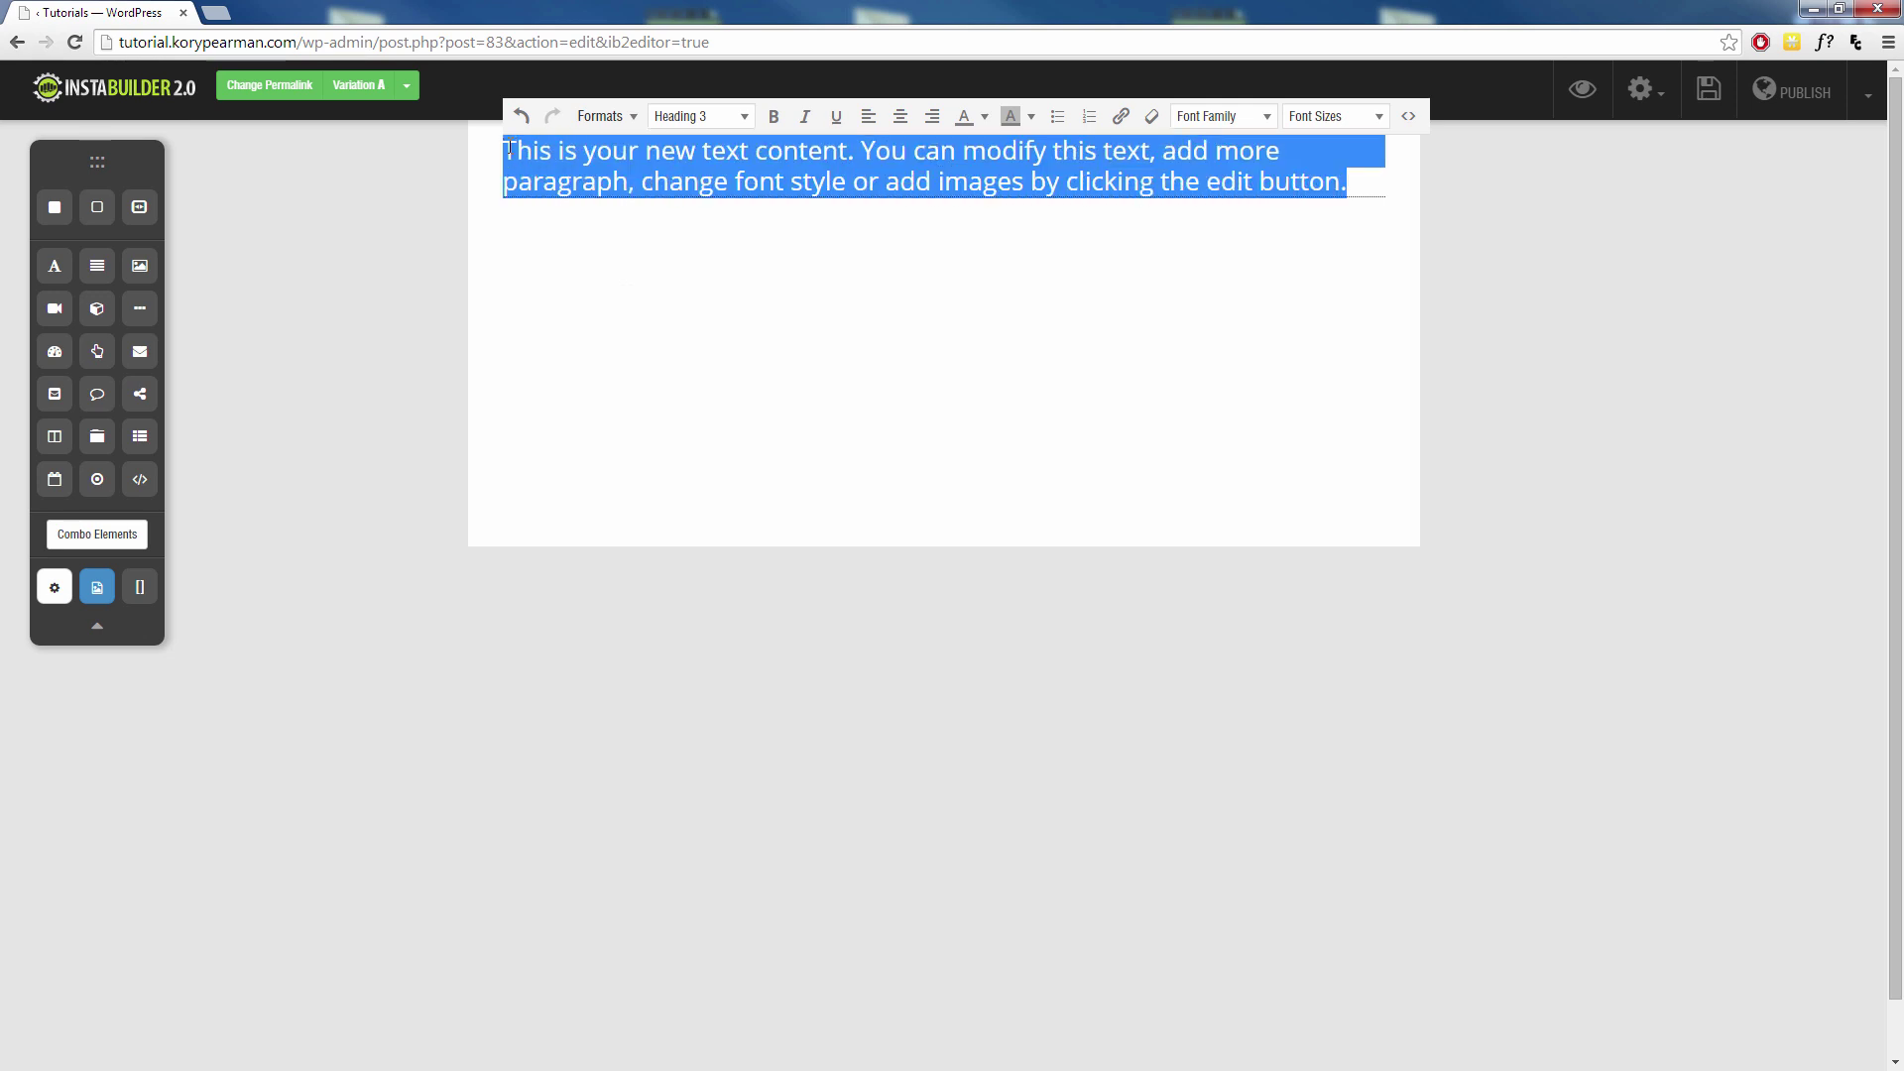
left_click(603, 116)
mouse_move(653, 165)
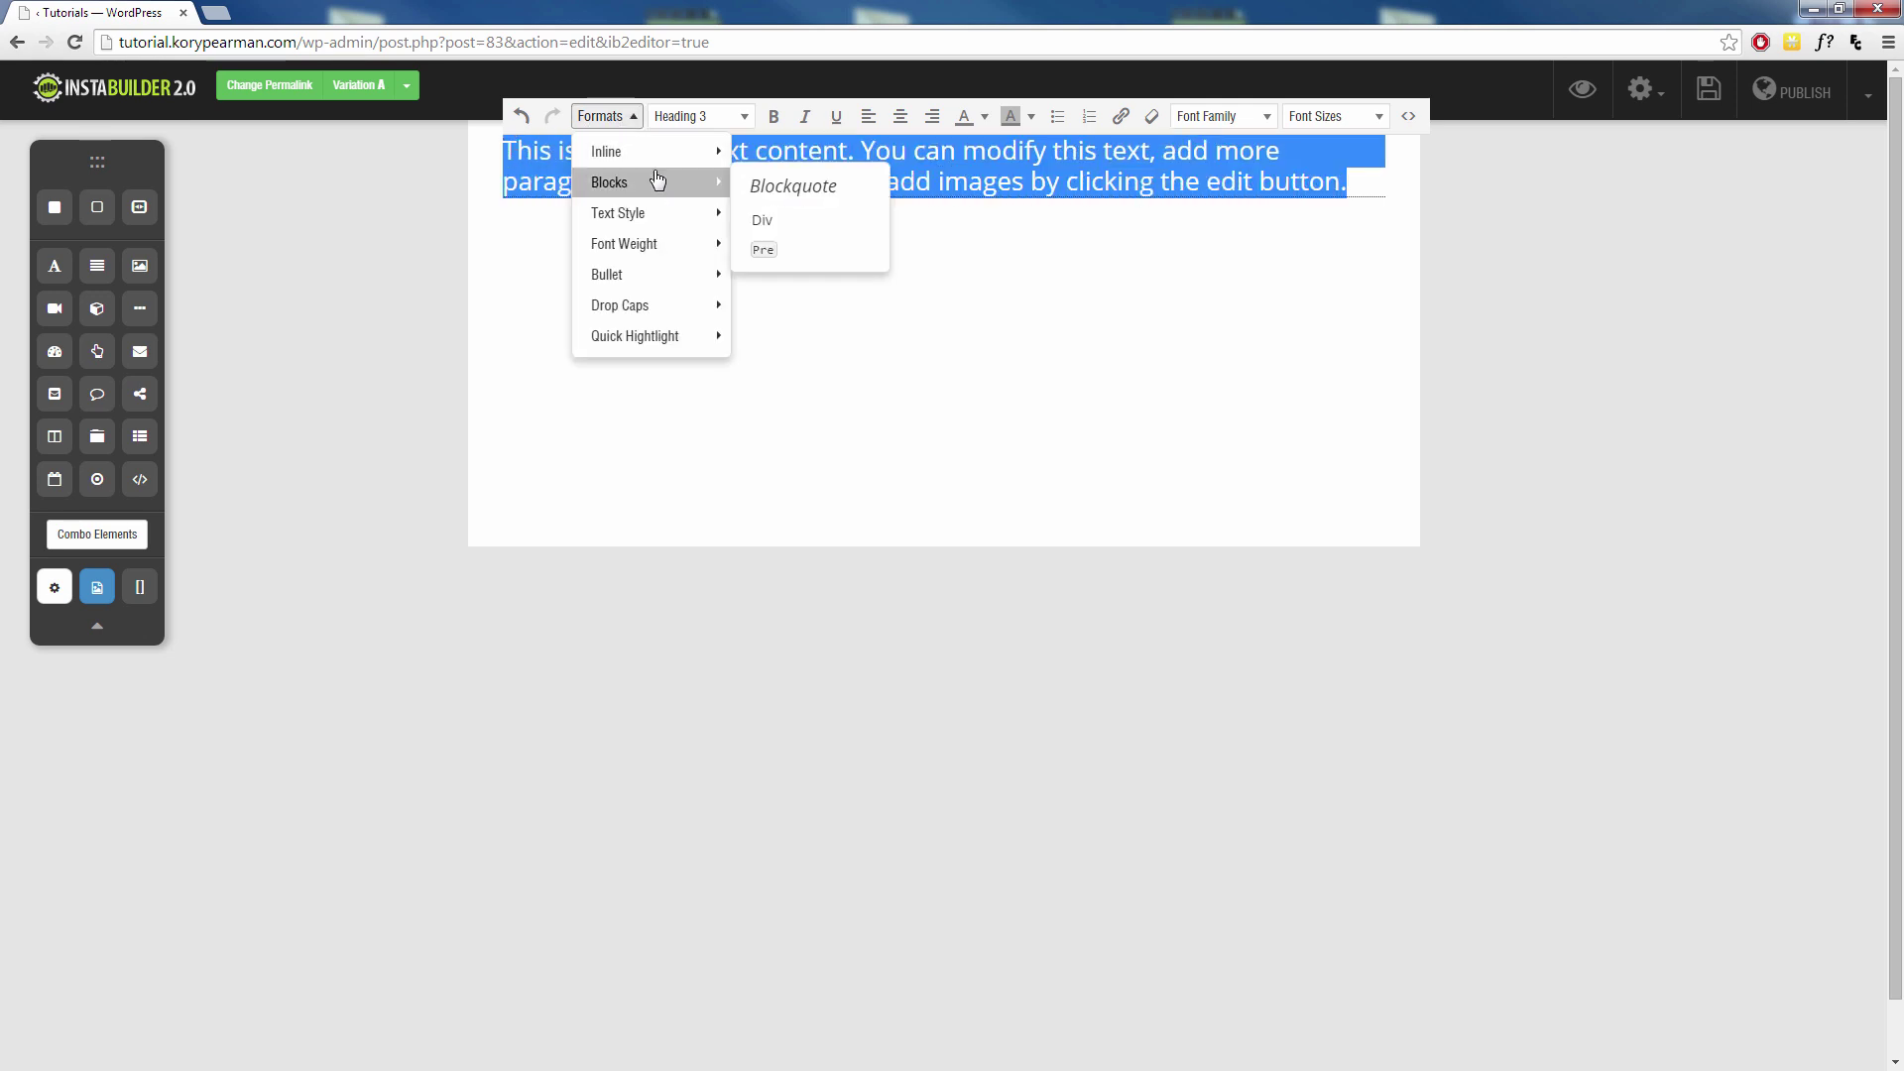
left_click(789, 248)
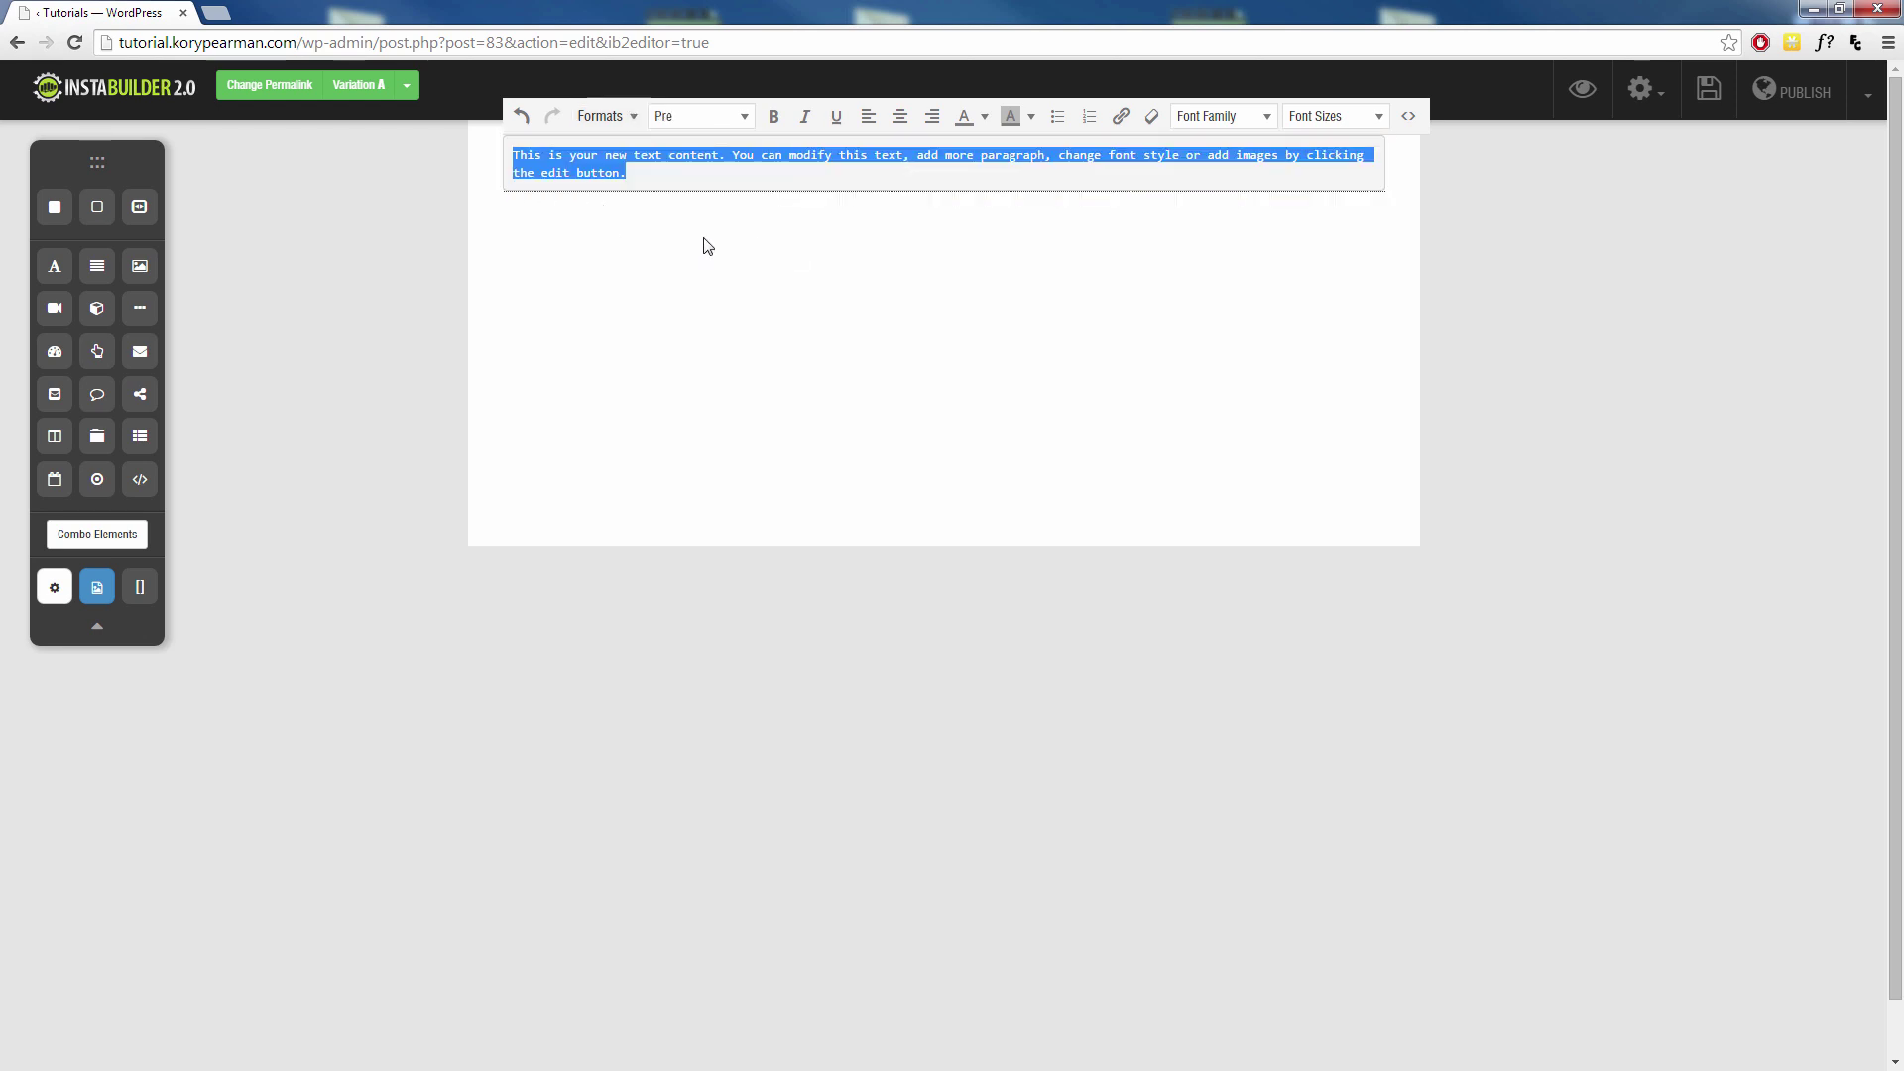
left_click(675, 218)
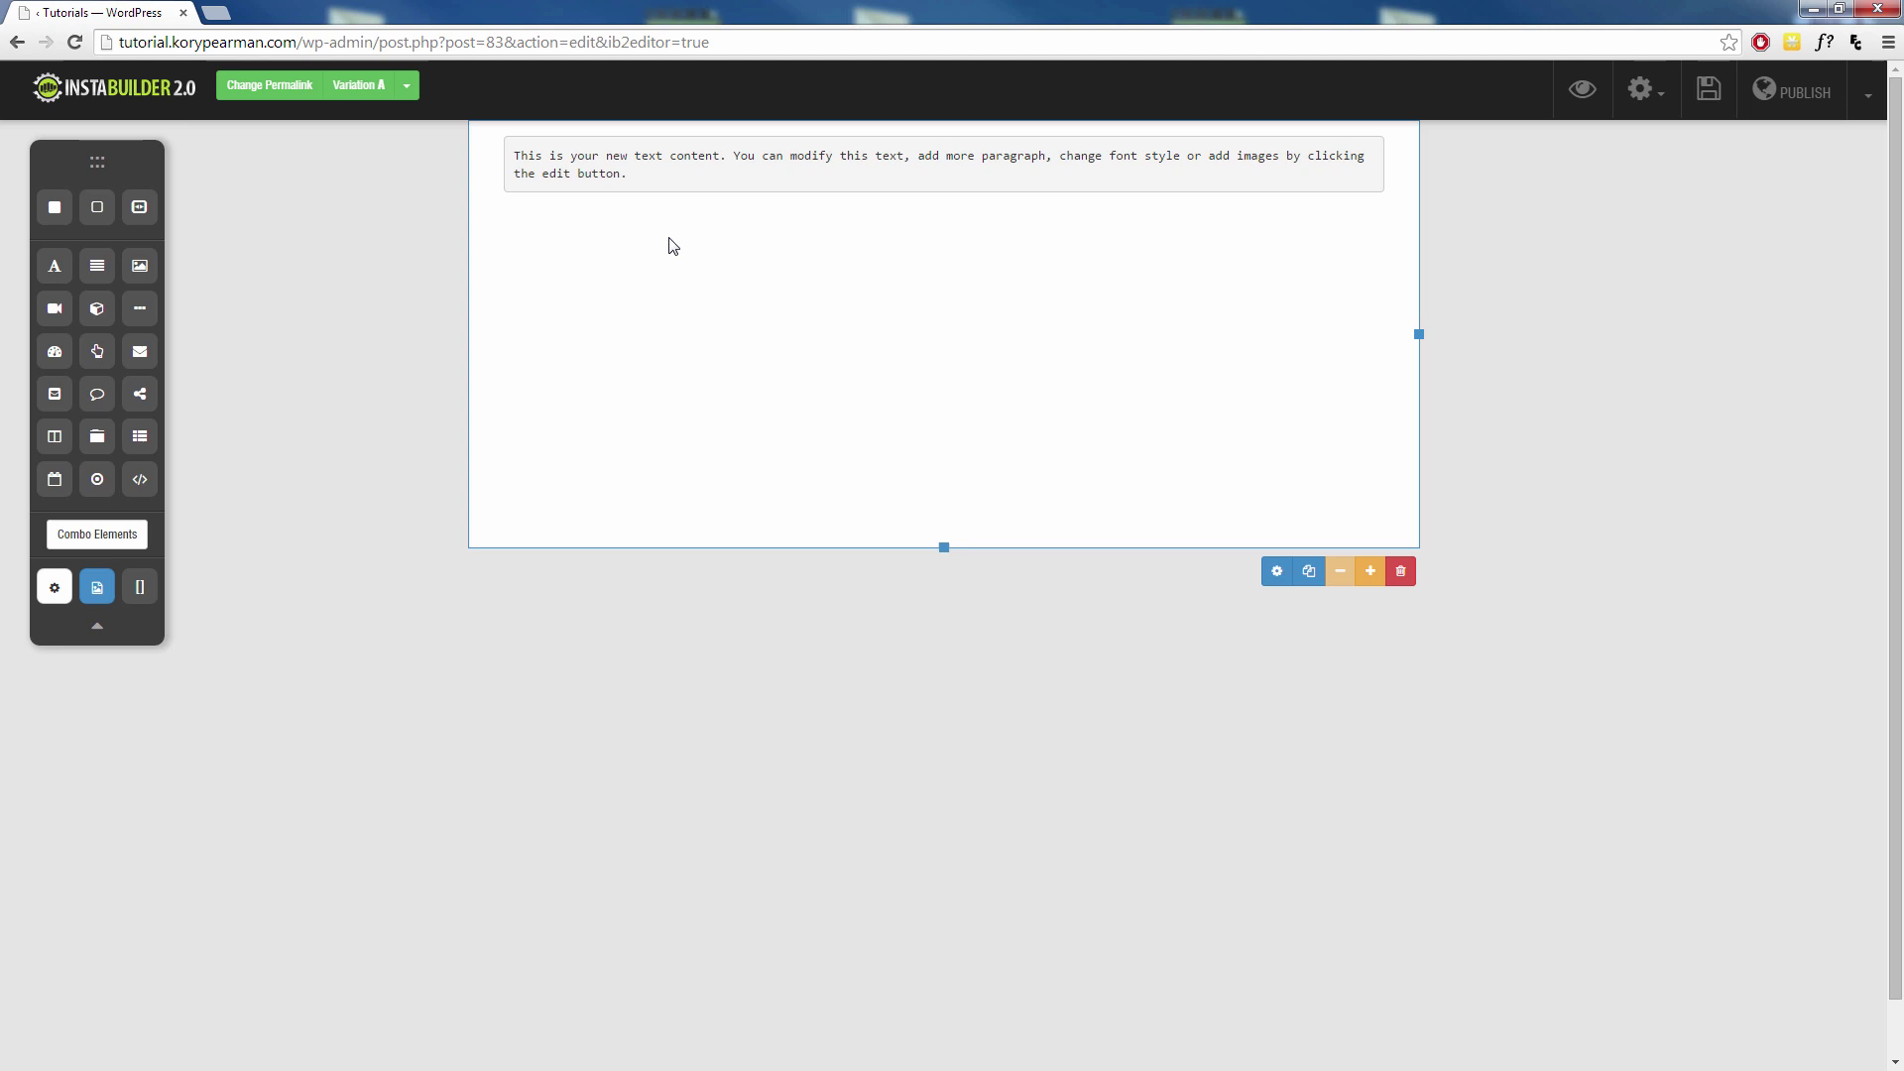
left_click(674, 189)
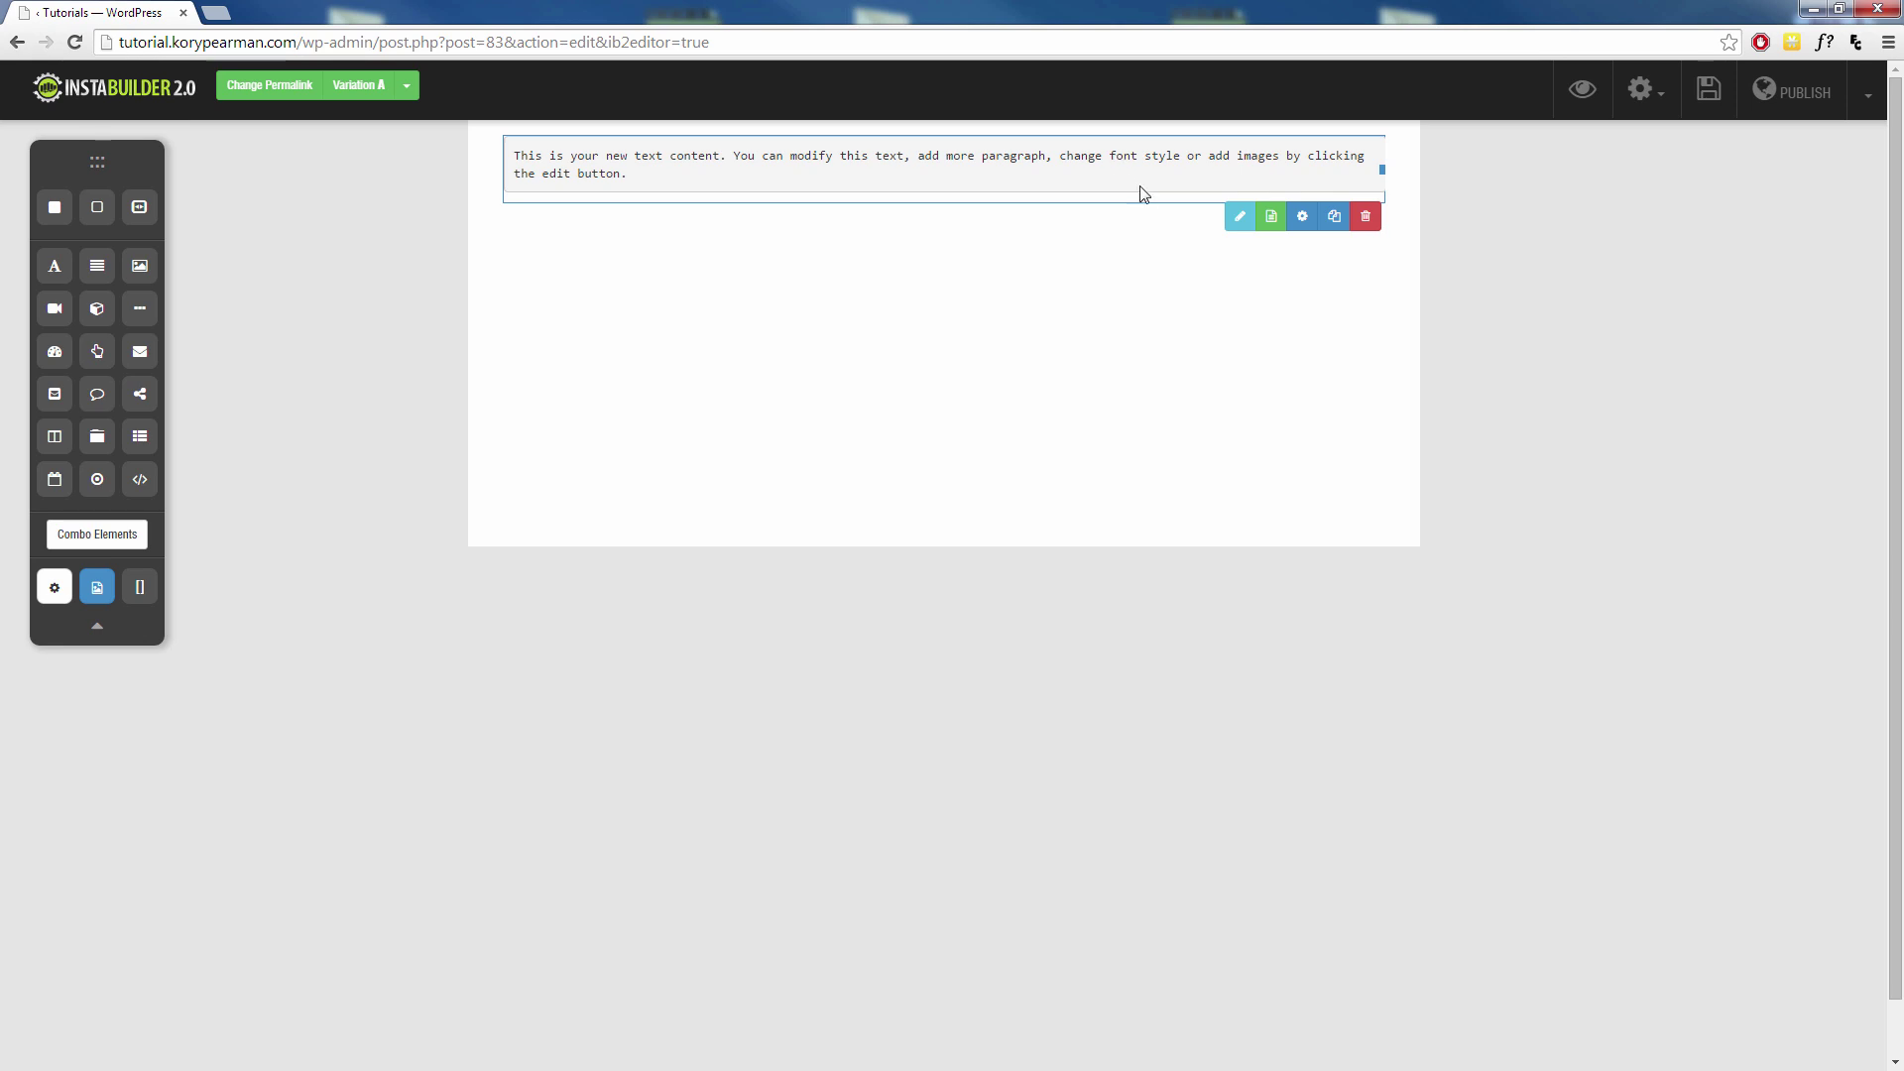
Step: Reopen the editor and change the Pre block back to a normal paragraph
left_click(1238, 216)
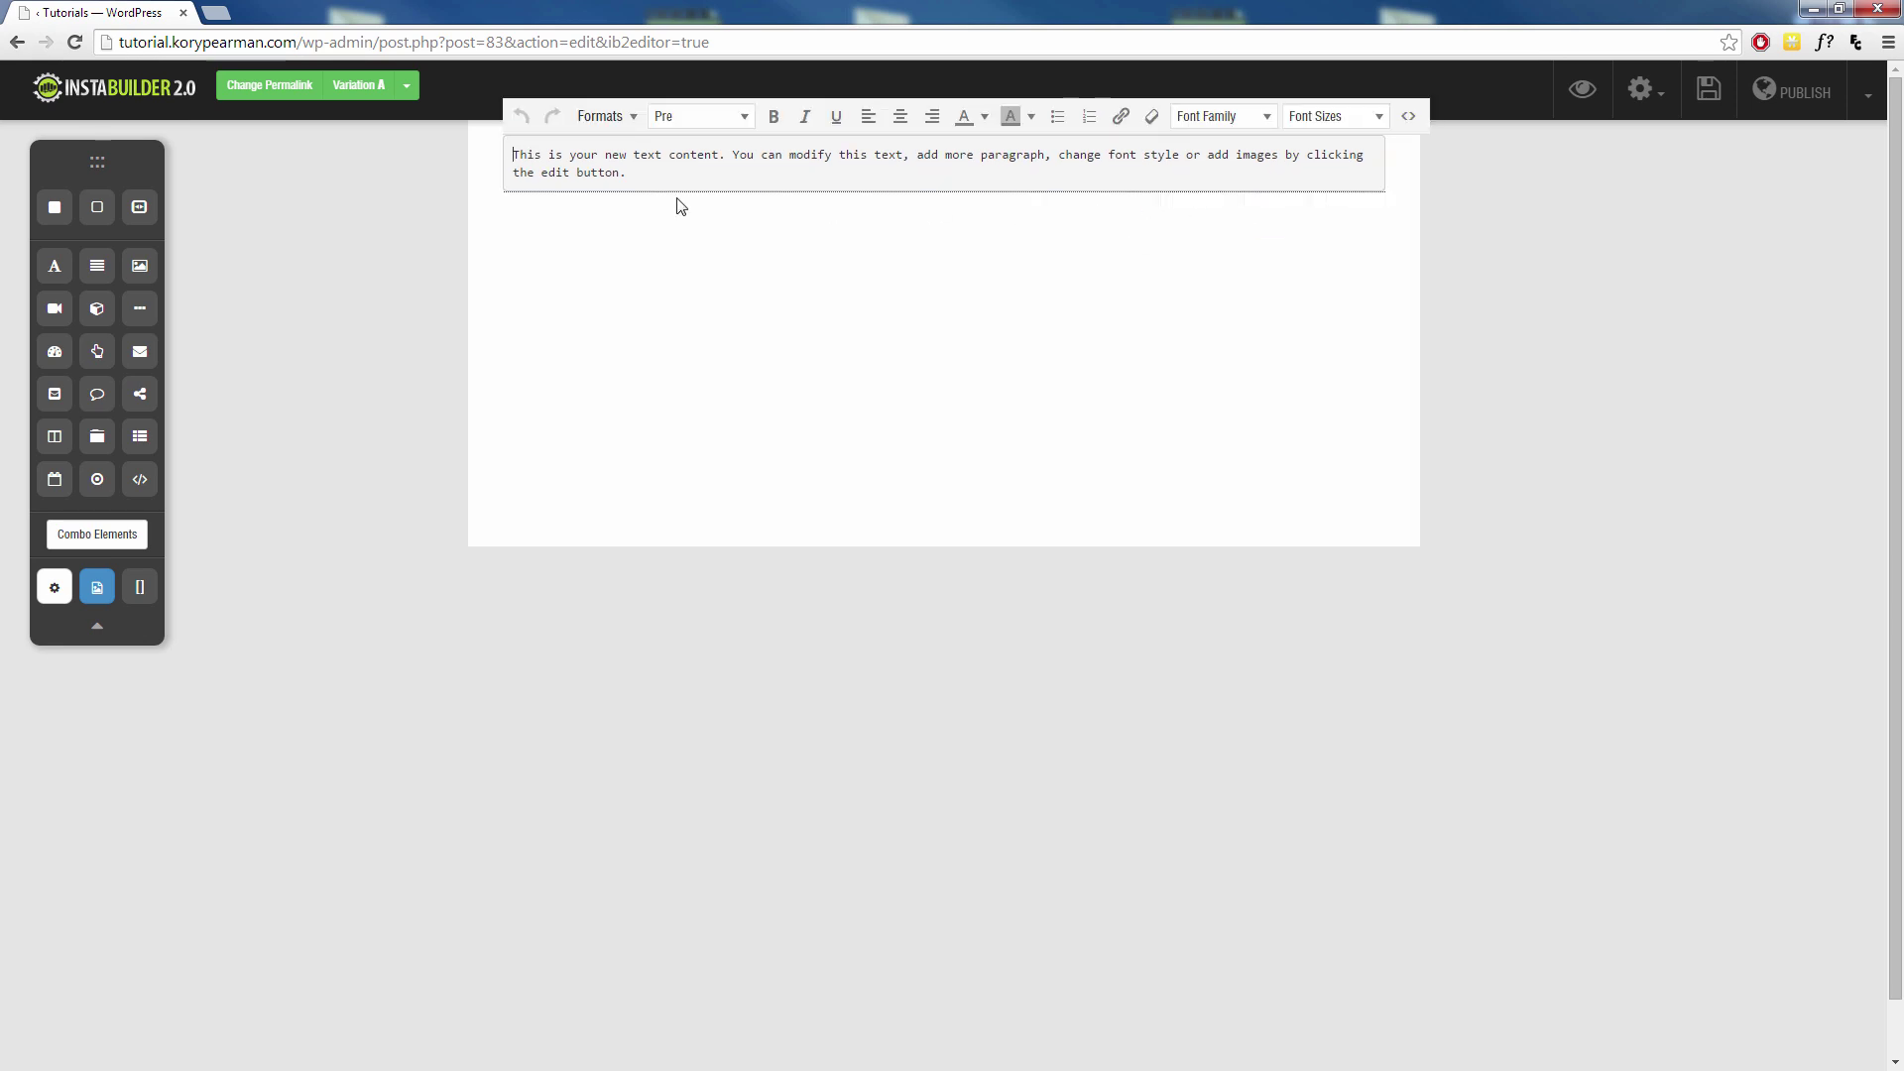
left_click_drag(629, 173, 511, 155)
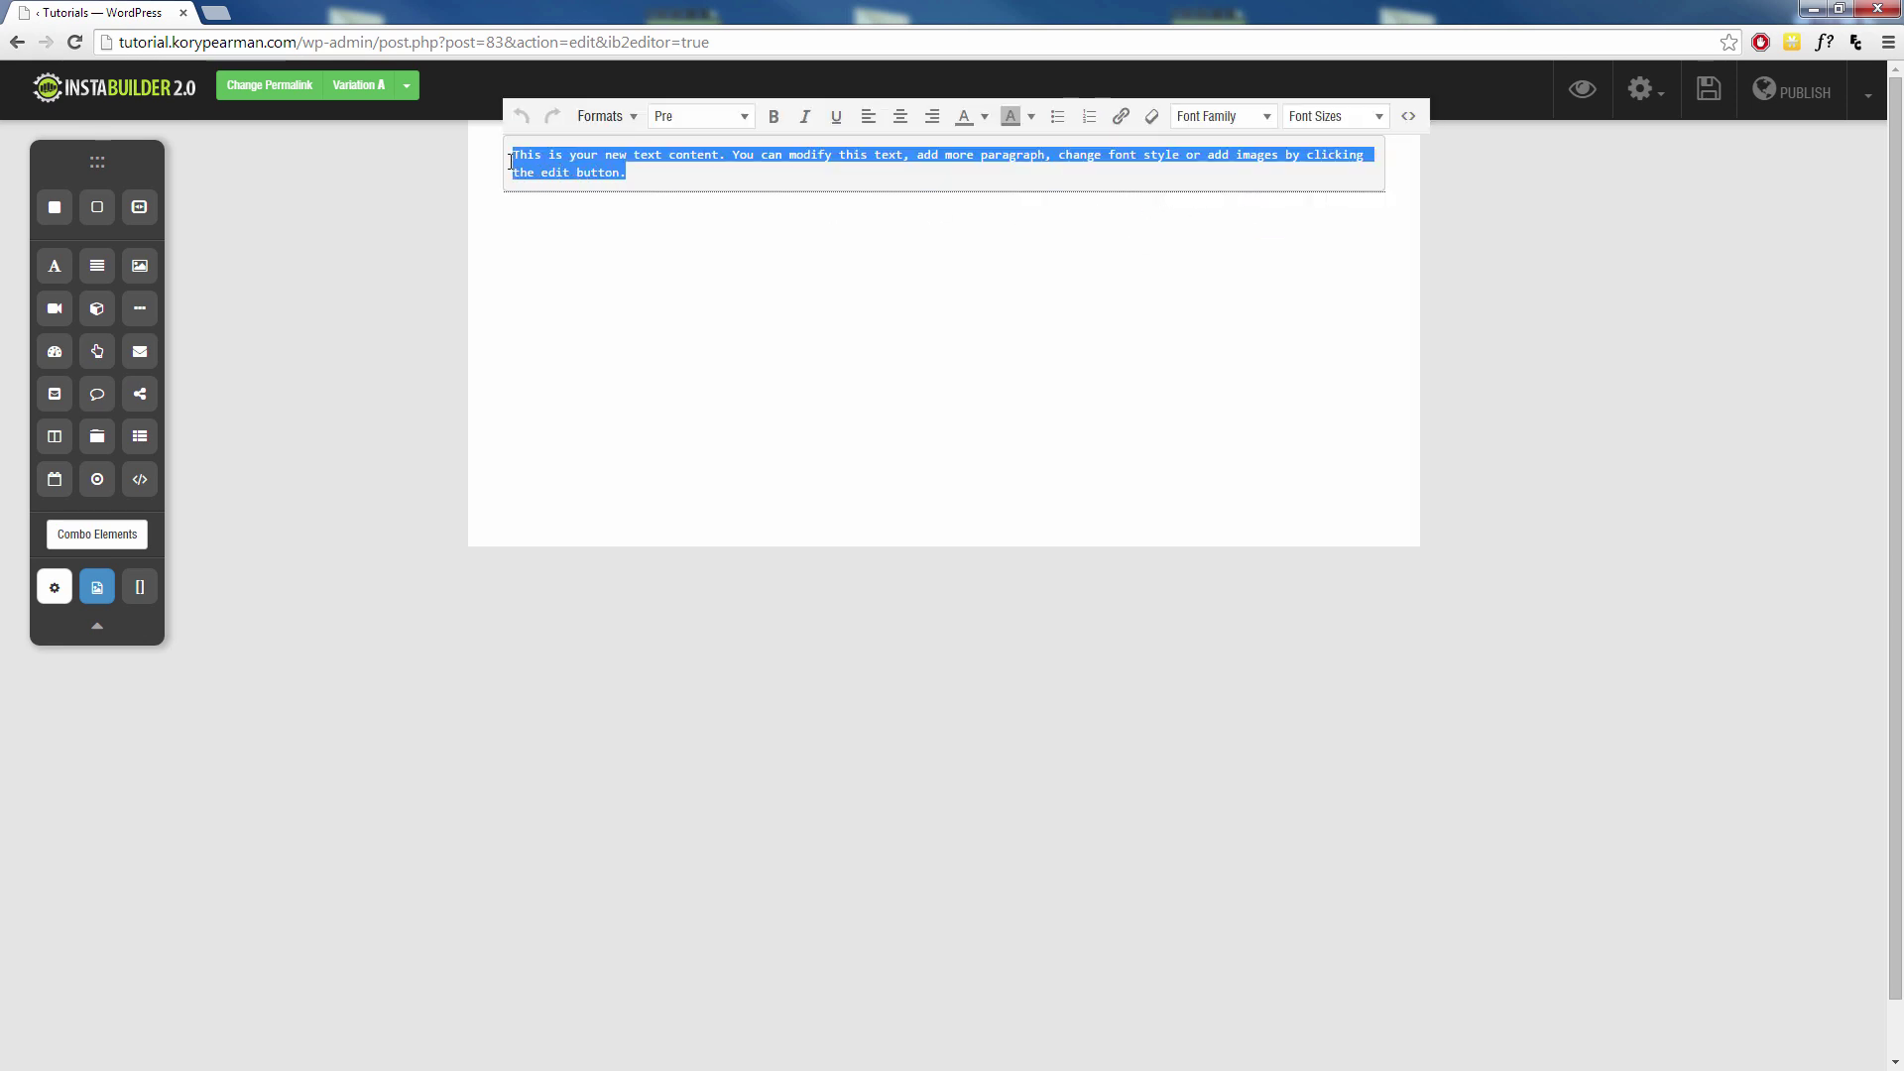
left_click(600, 116)
mouse_move(639, 219)
mouse_move(659, 187)
left_click(790, 245)
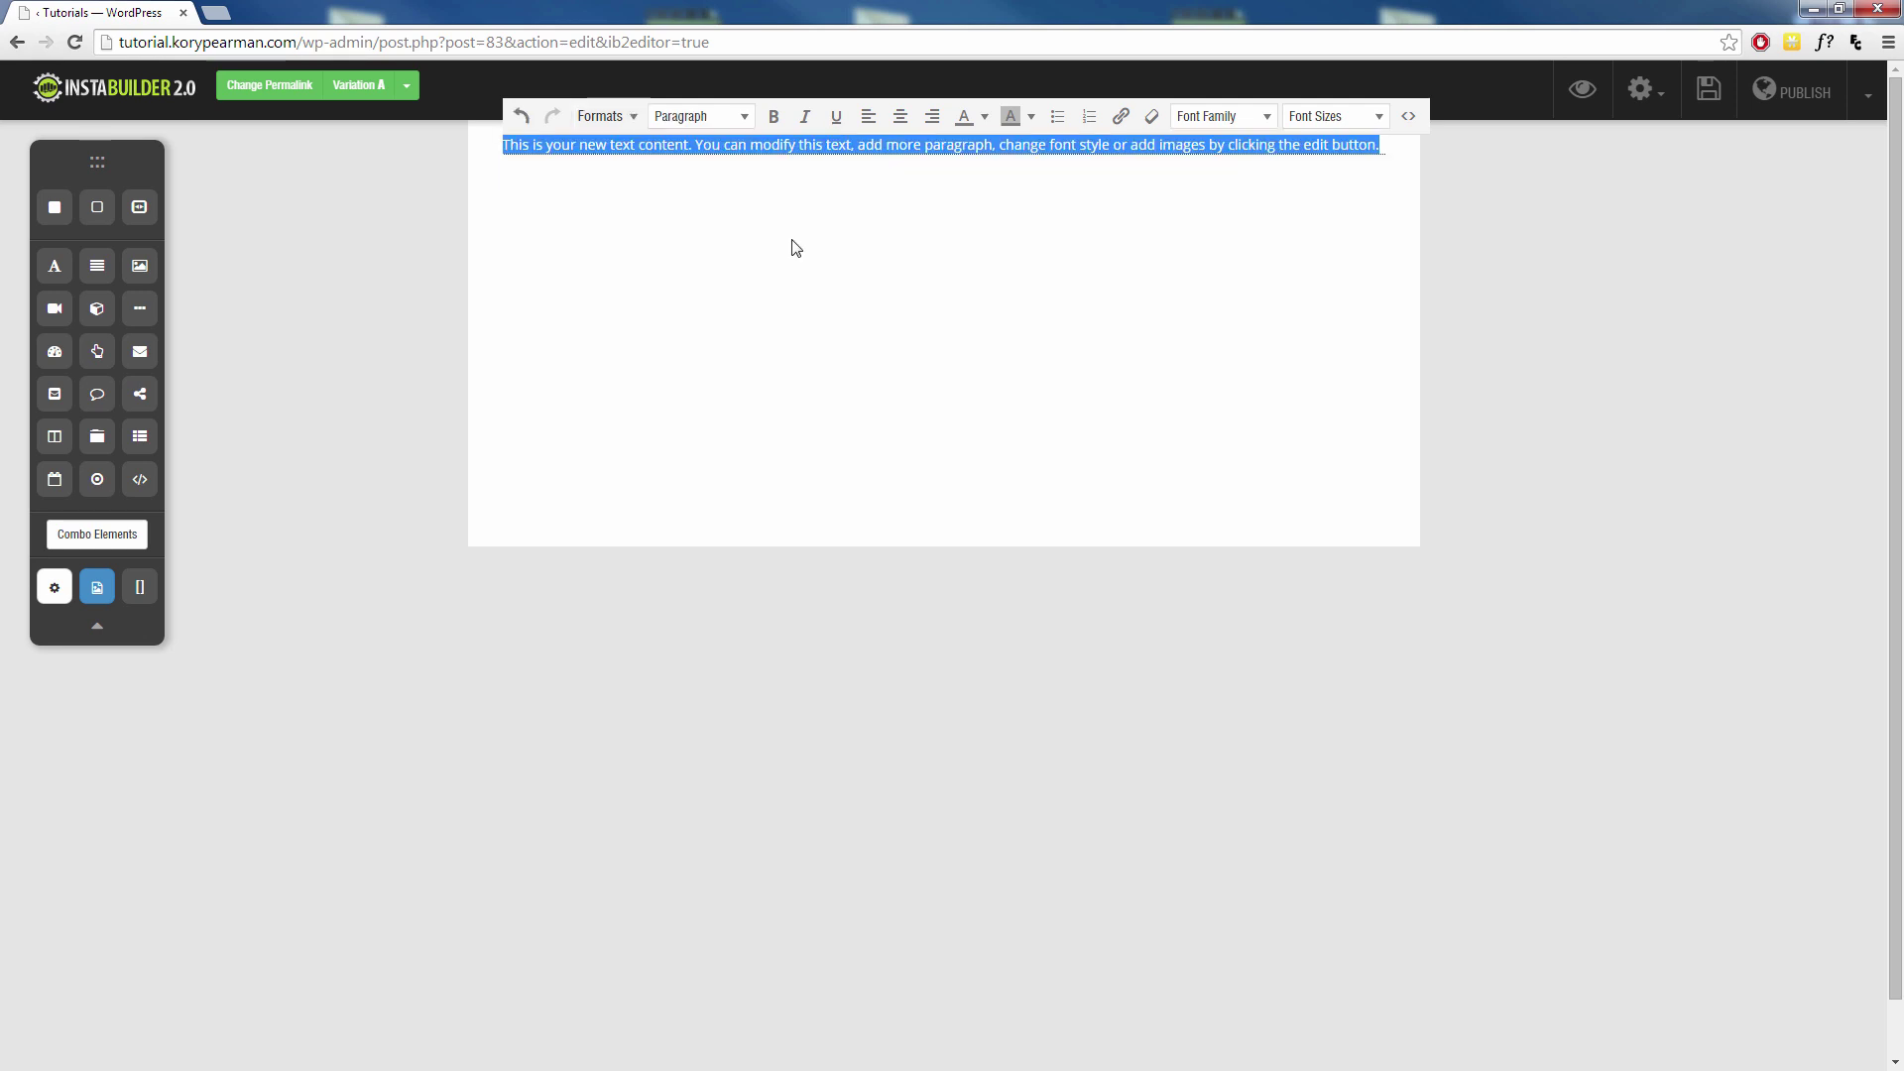
Step: Apply the Text Style 'Too Much Space' letter spacing to the selected text
left_click(625, 128)
mouse_move(673, 214)
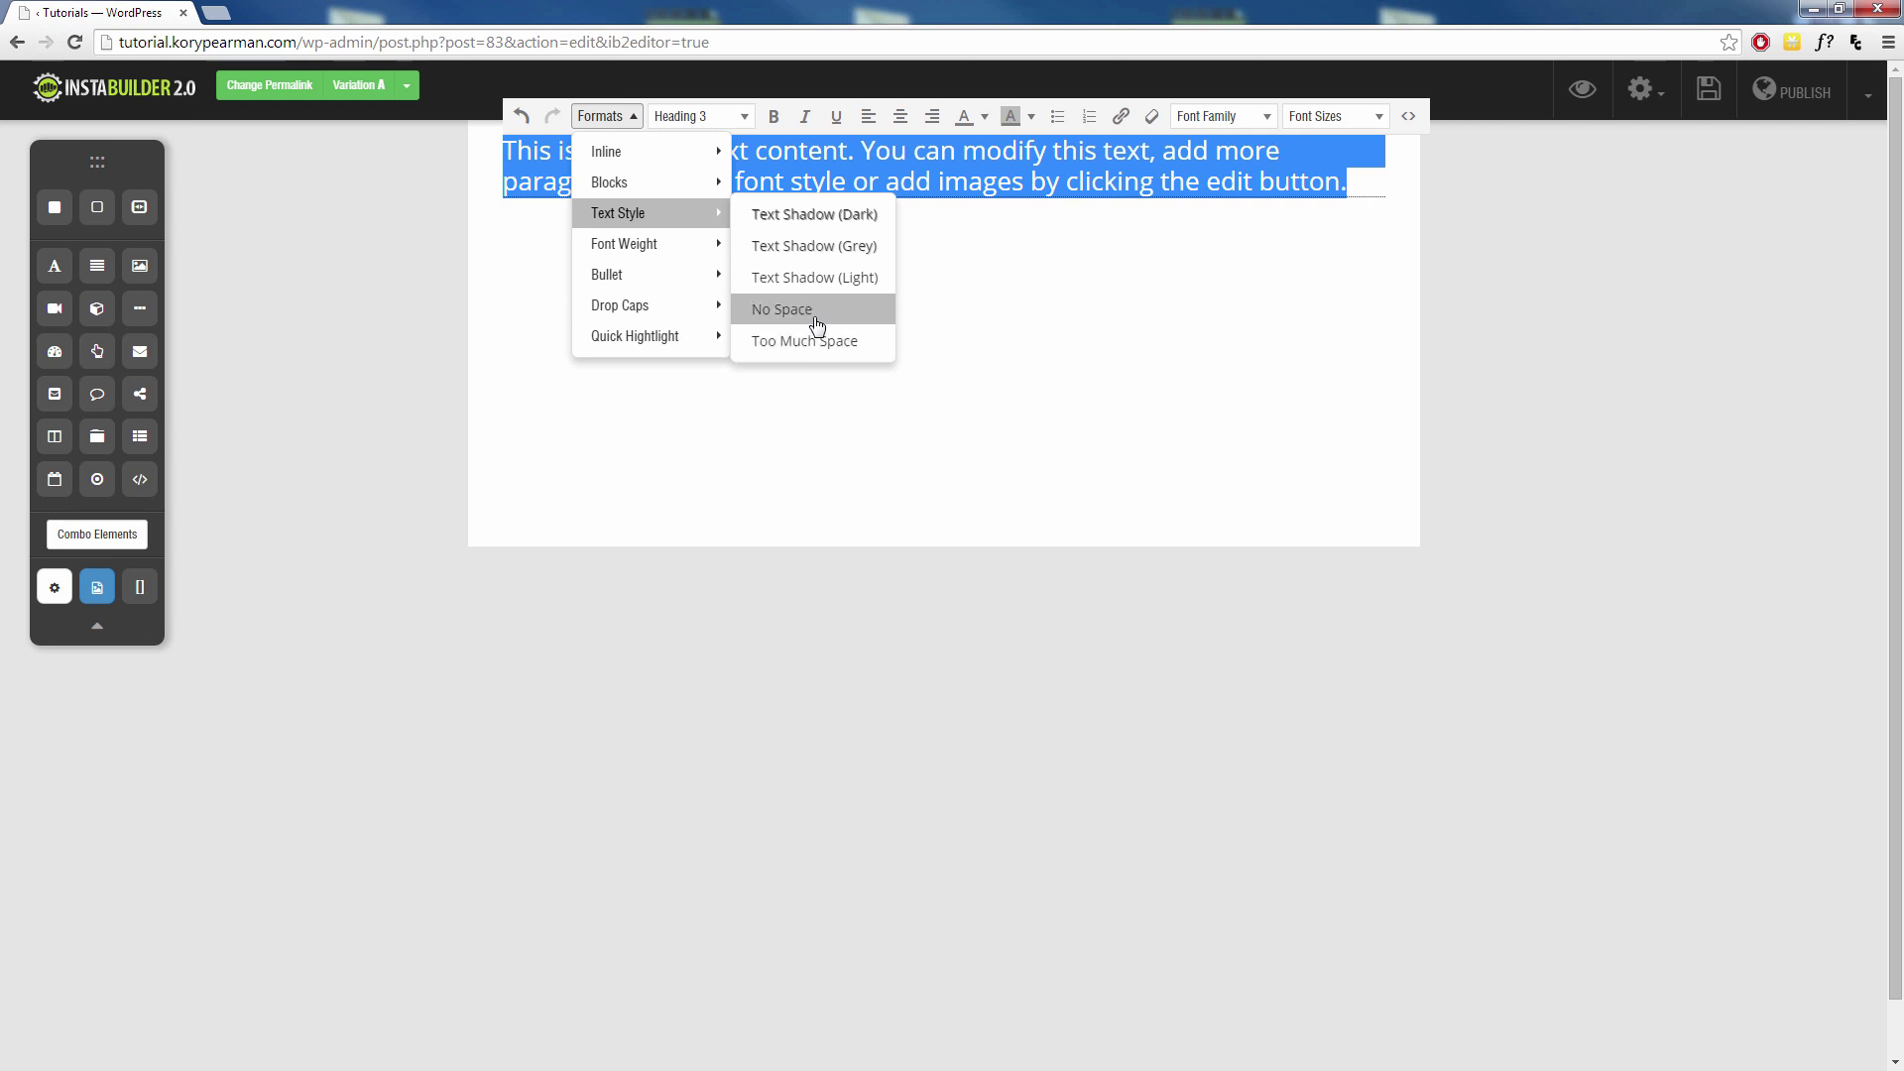
left_click(803, 348)
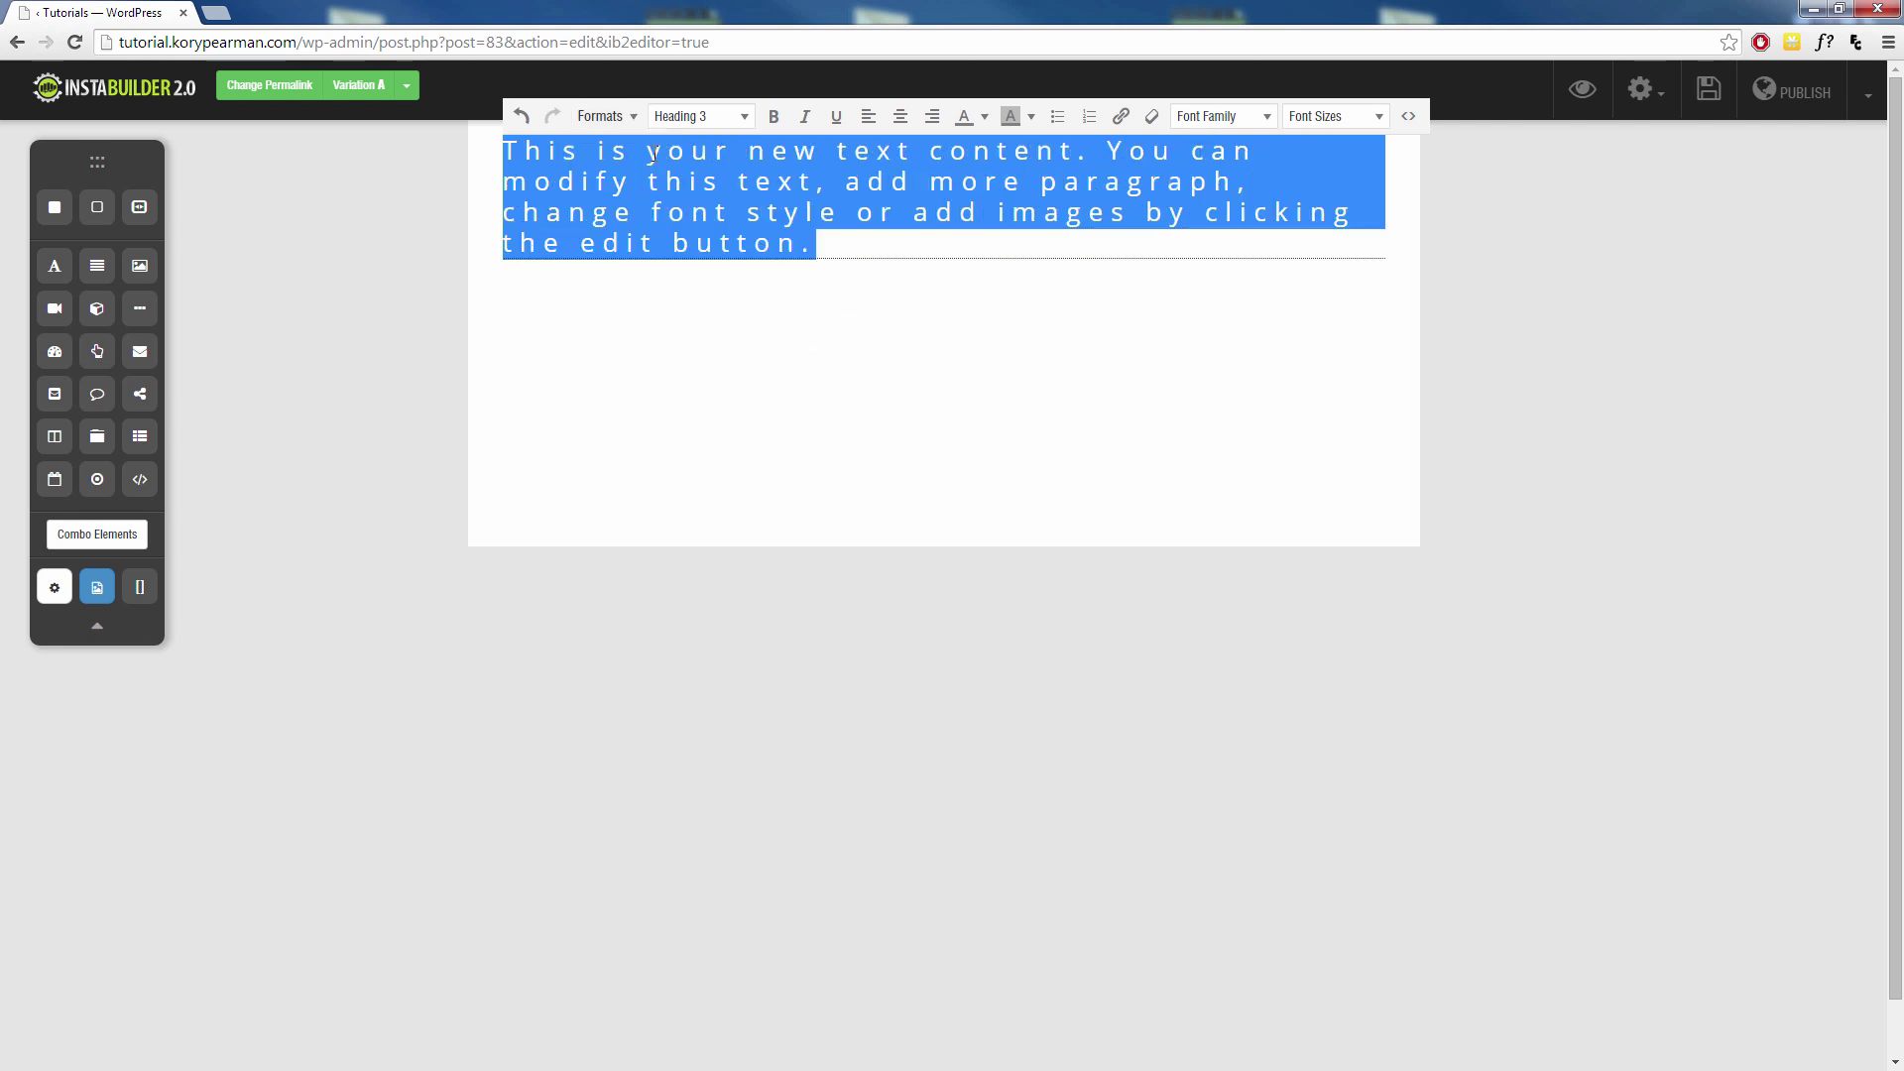
left_click(860, 252)
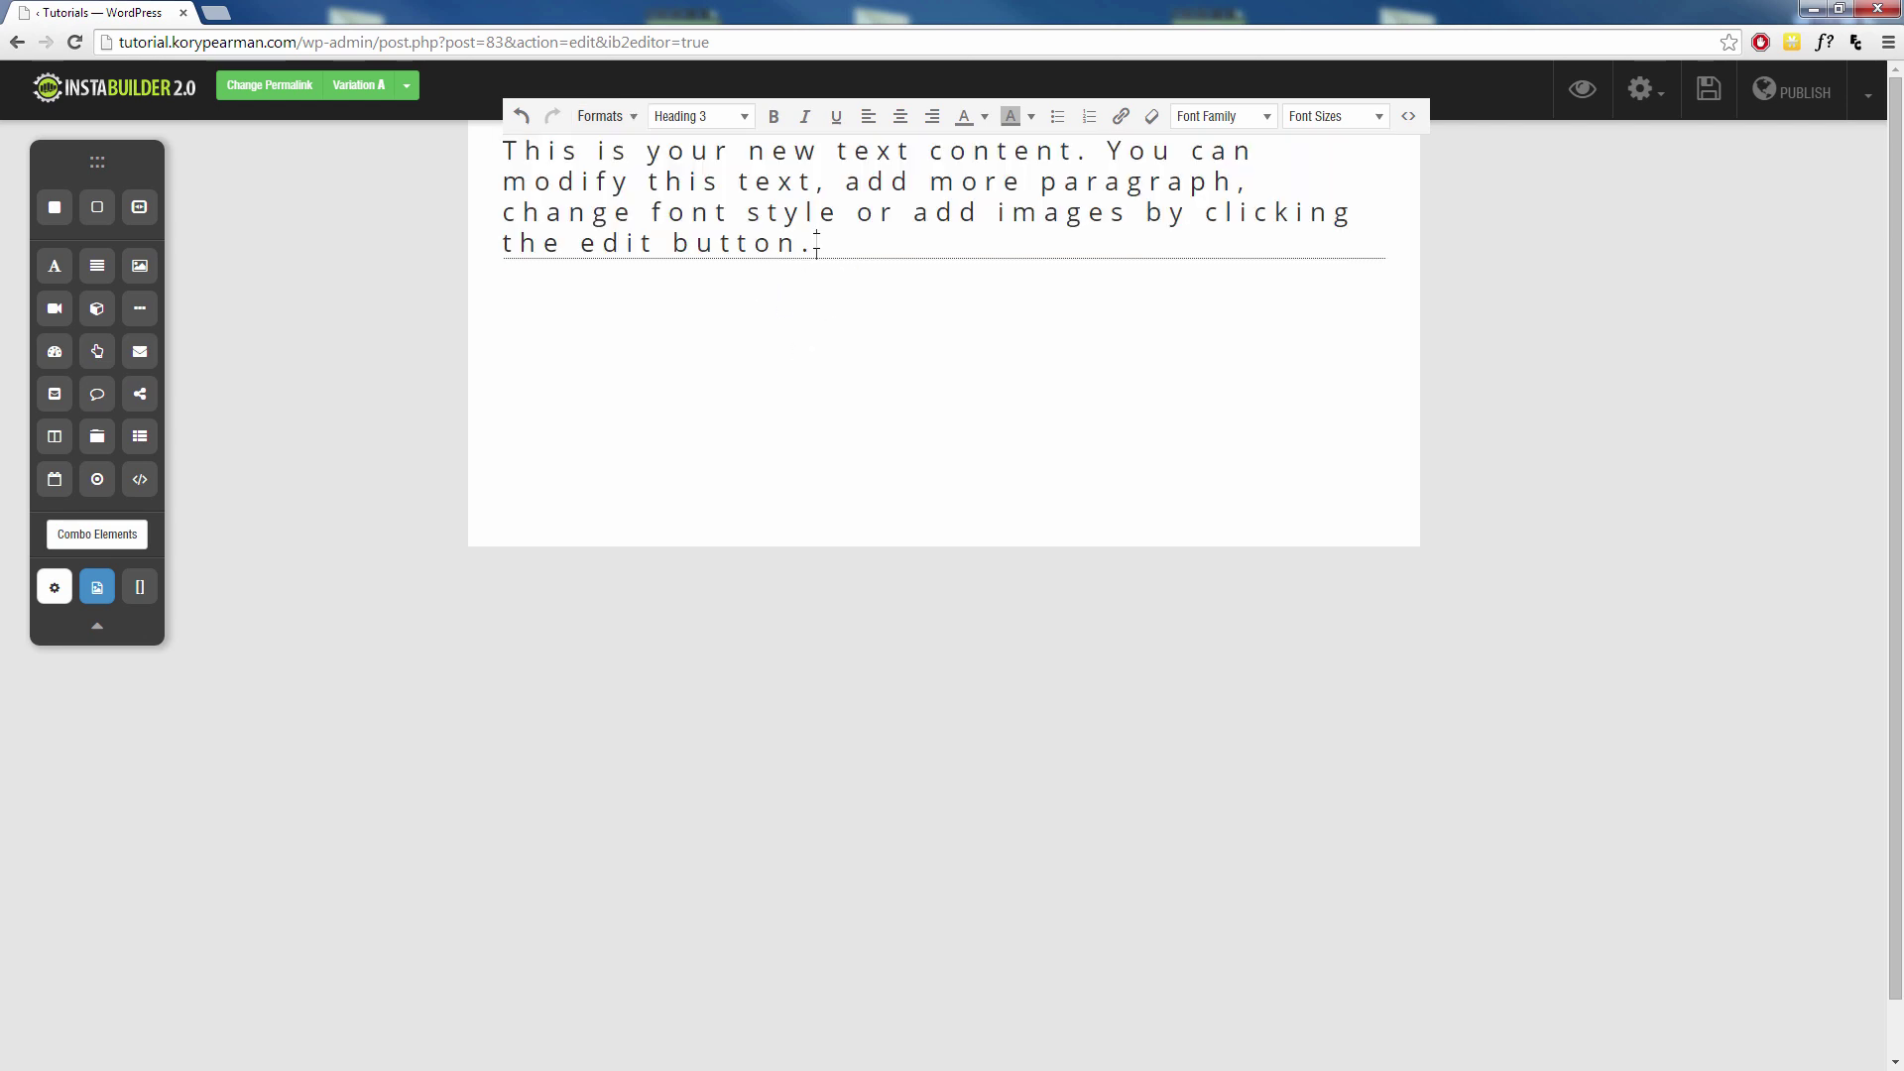
Step: Remove the 'Too Much Space' letter spacing from the whole paragraph
left_click_drag(835, 243, 589, 127)
left_click(600, 116)
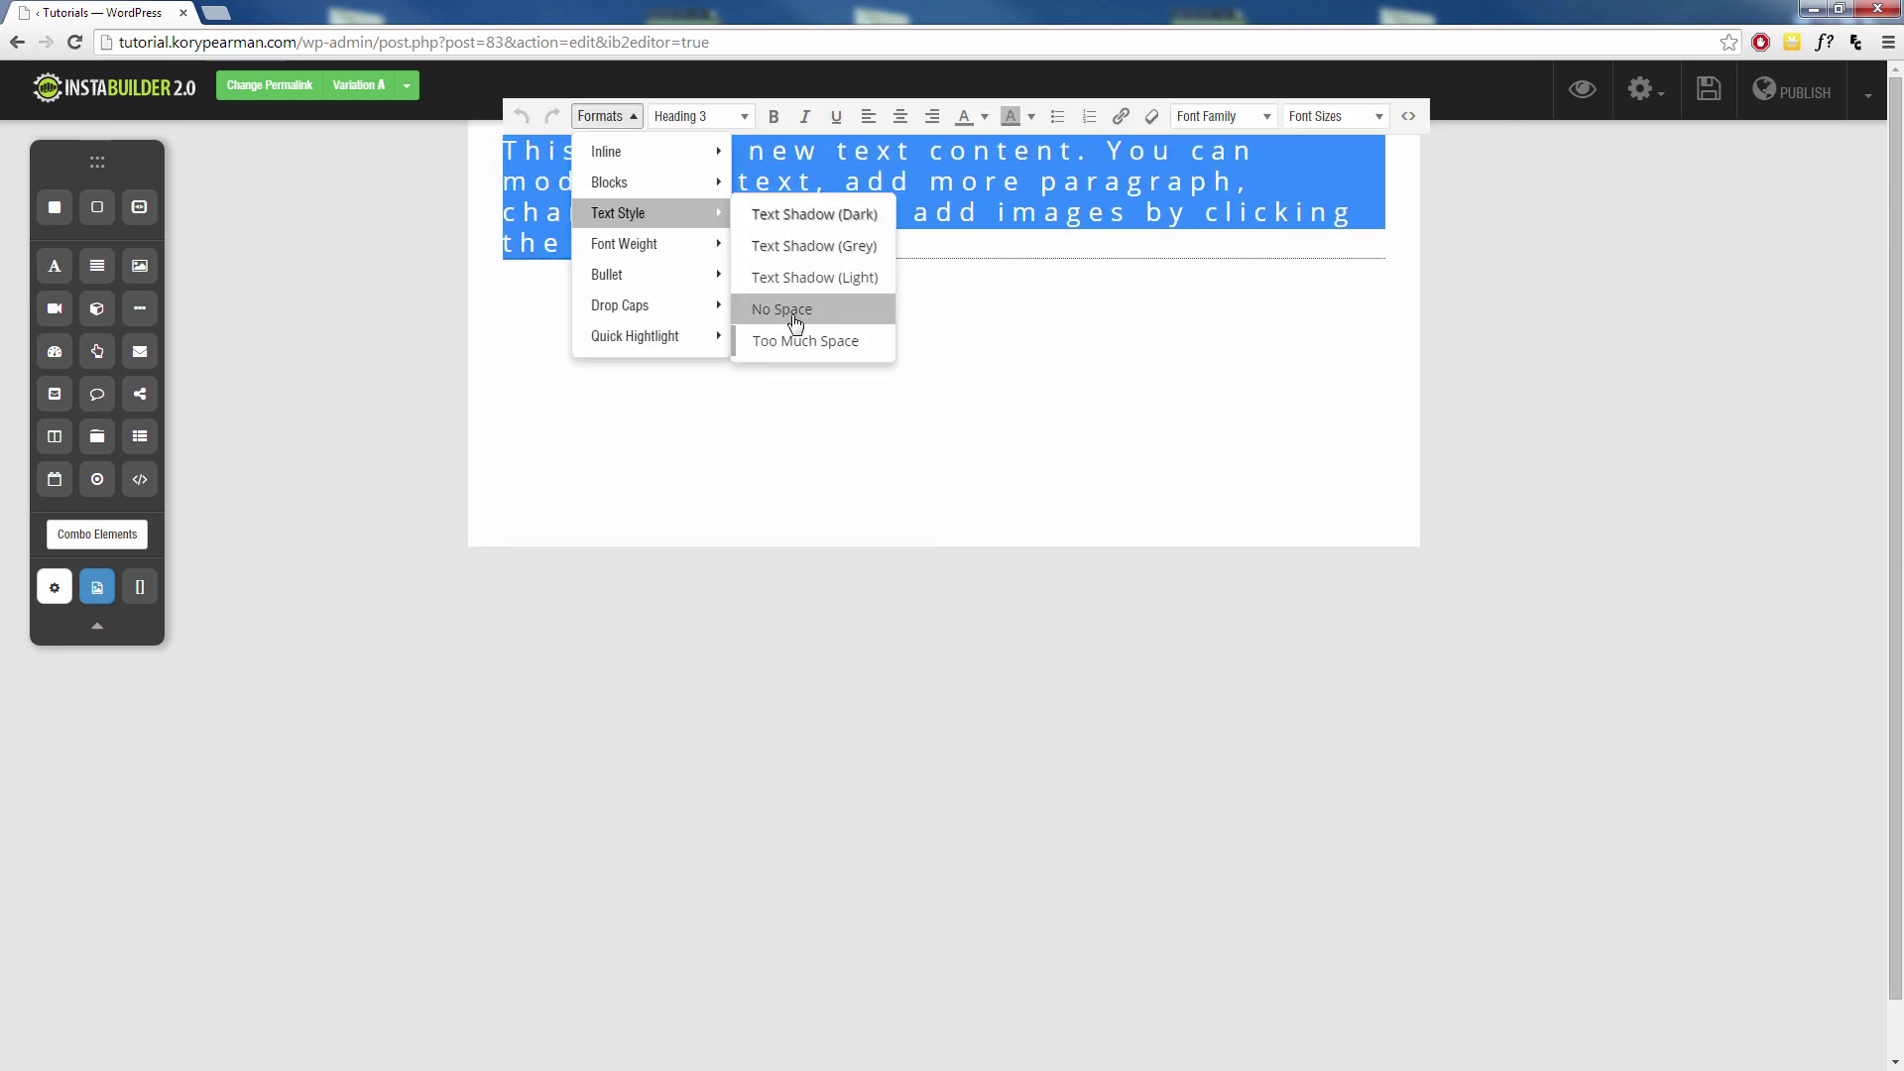
left_click(801, 341)
left_click(601, 116)
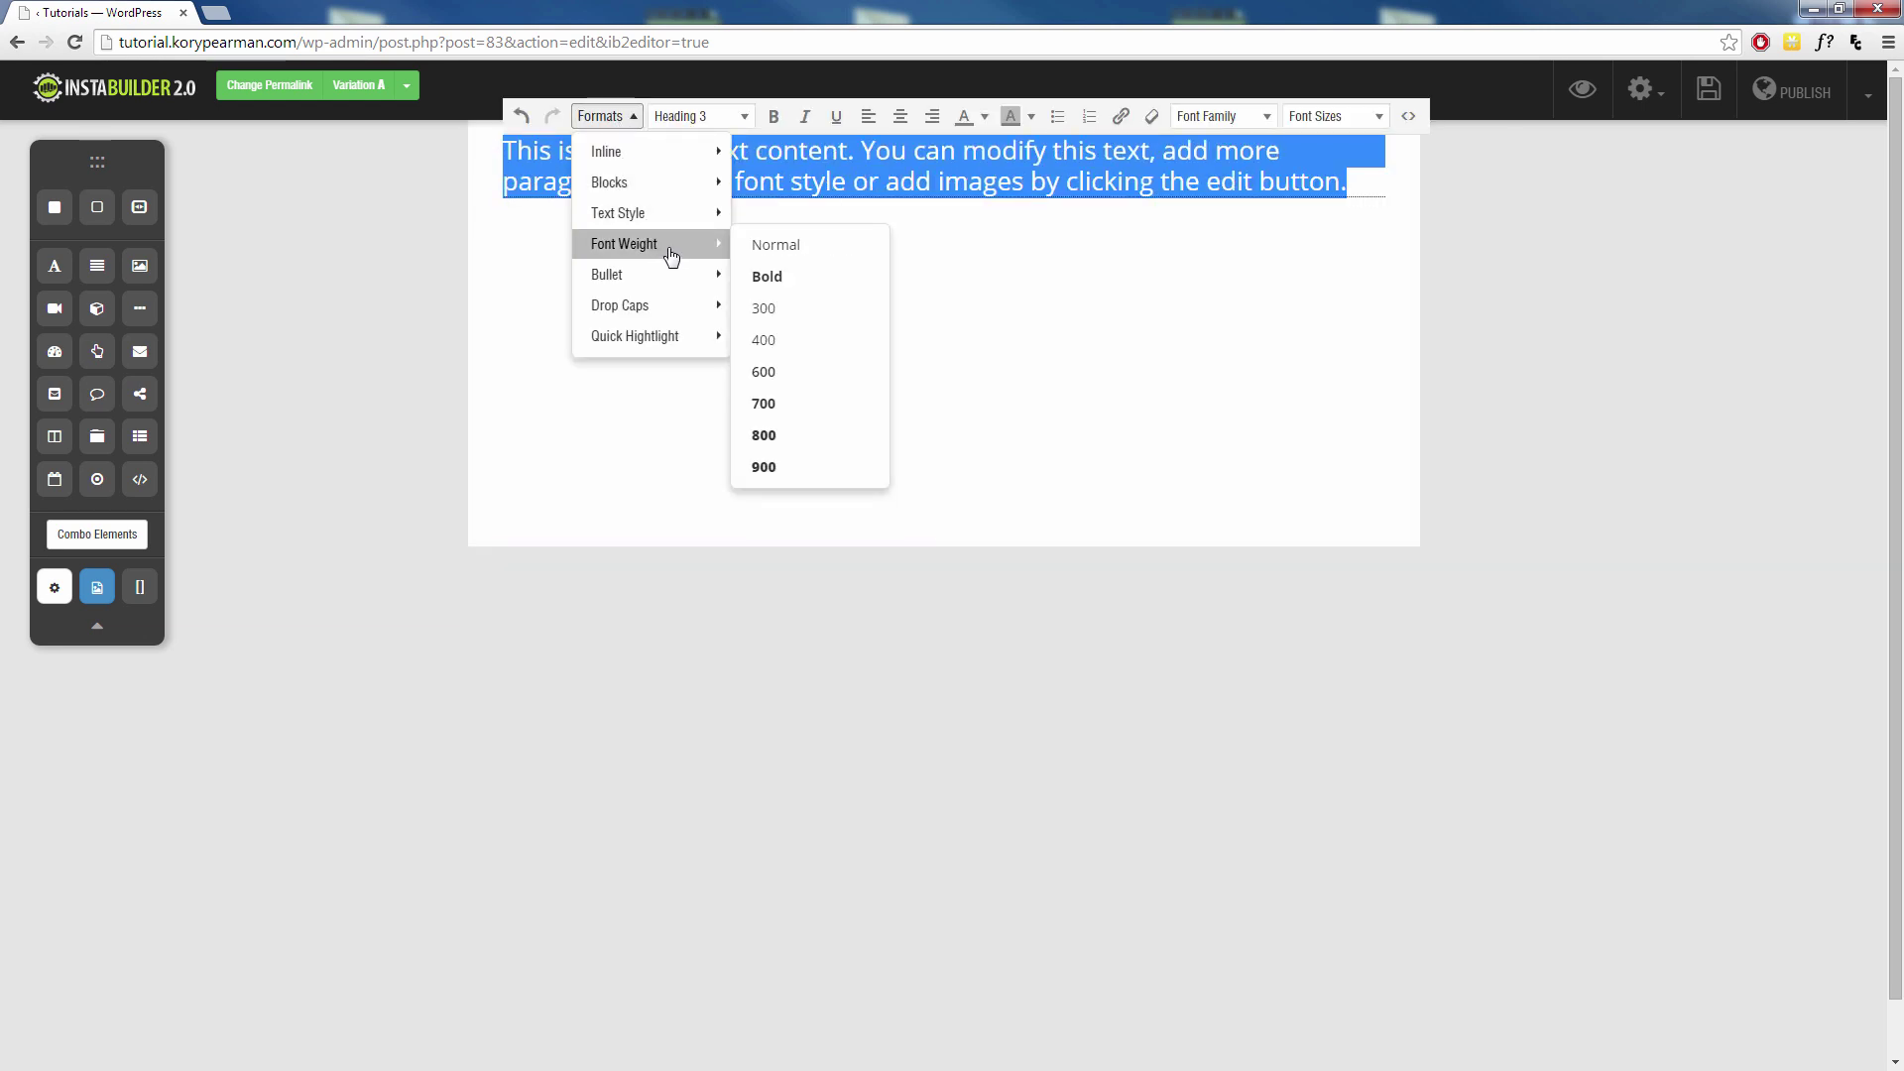
left_click(777, 217)
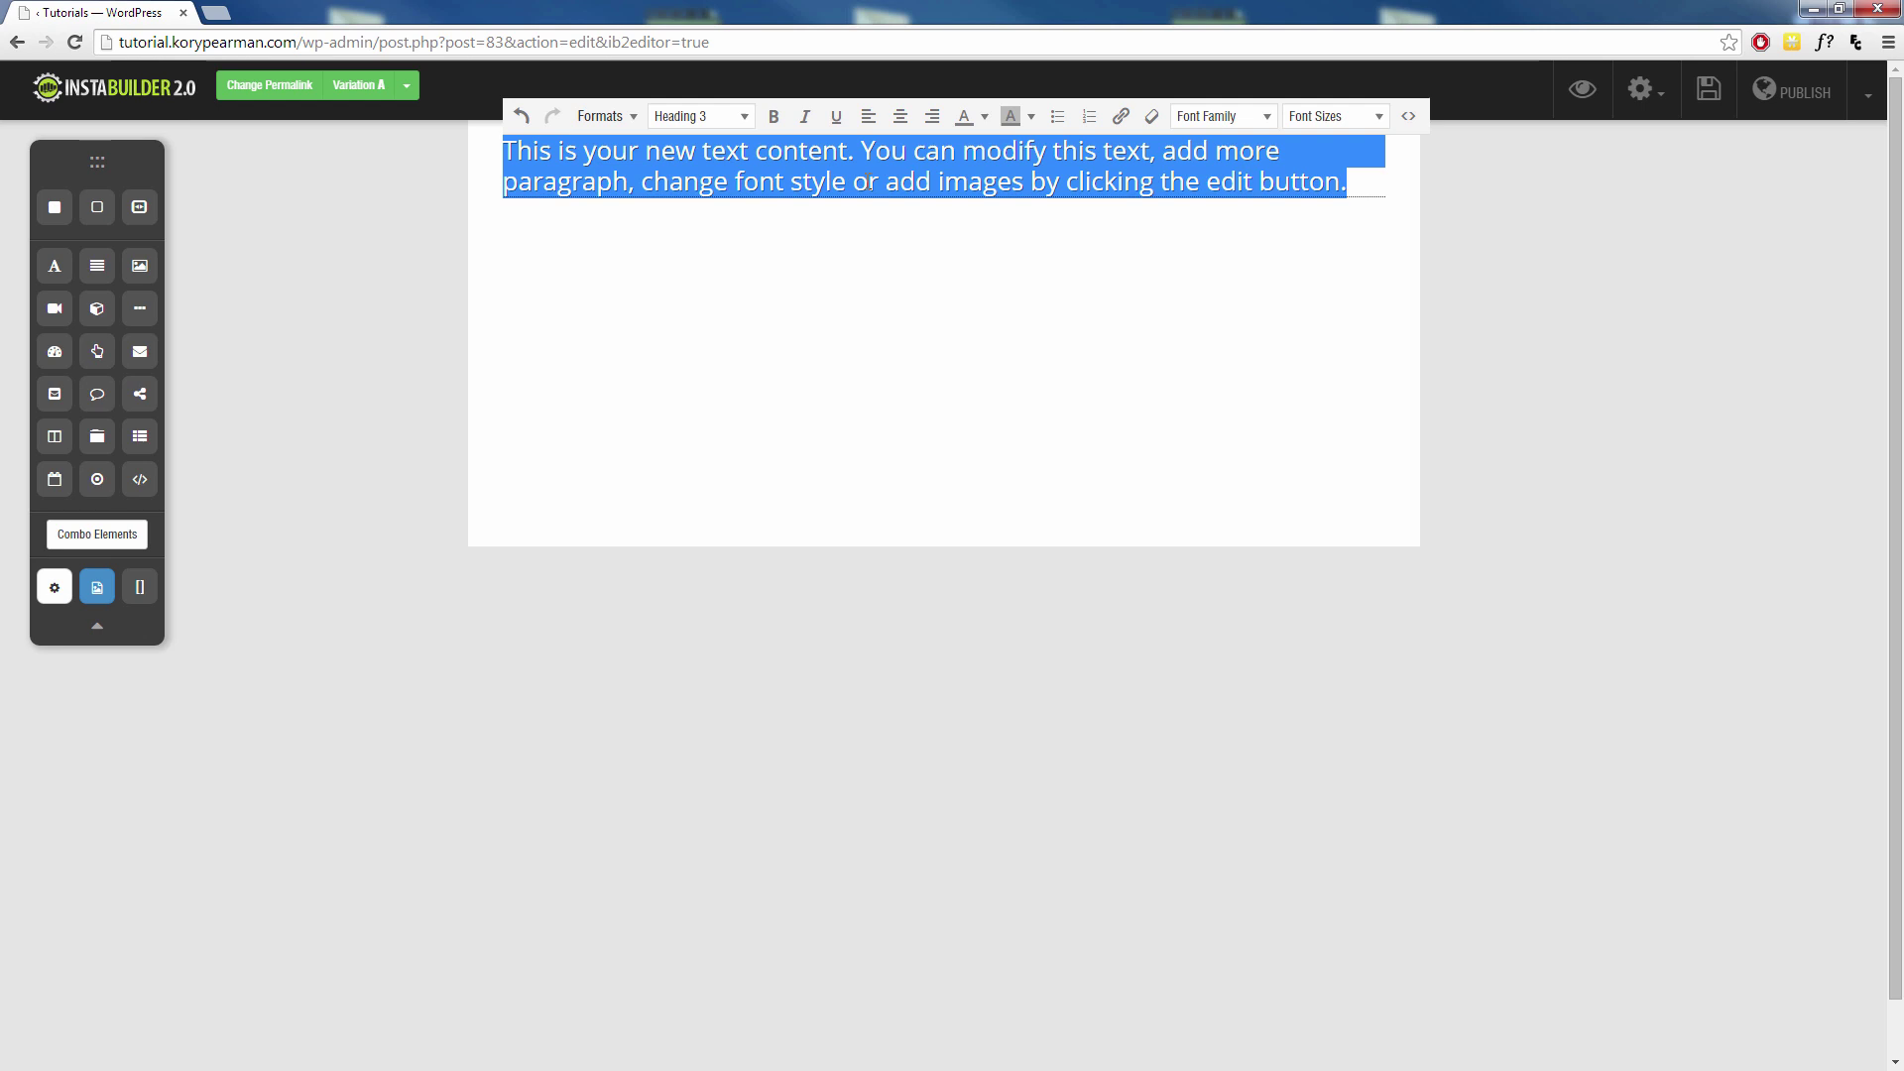
Step: Exit and reopen the text element for editing with the Formats options shown
left_click(808, 268)
mouse_move(745, 185)
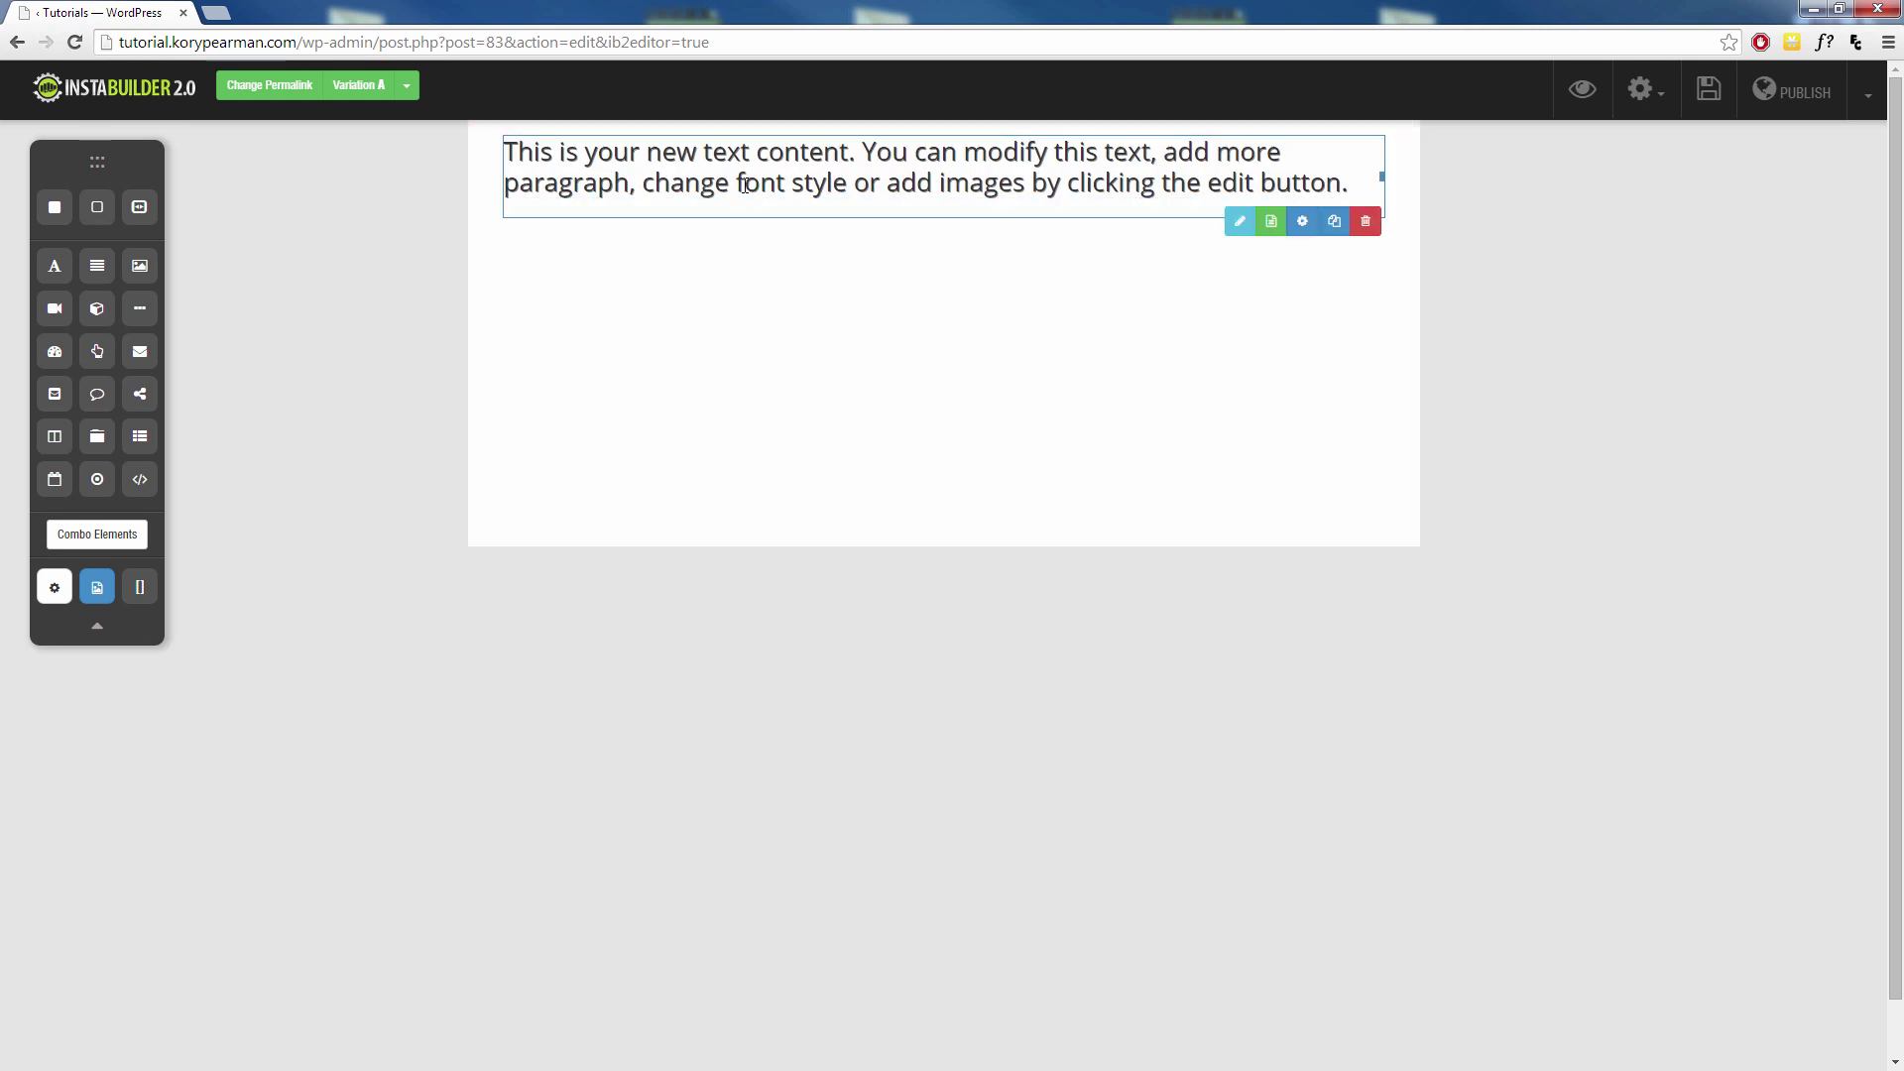
left_click(1239, 221)
left_click(600, 116)
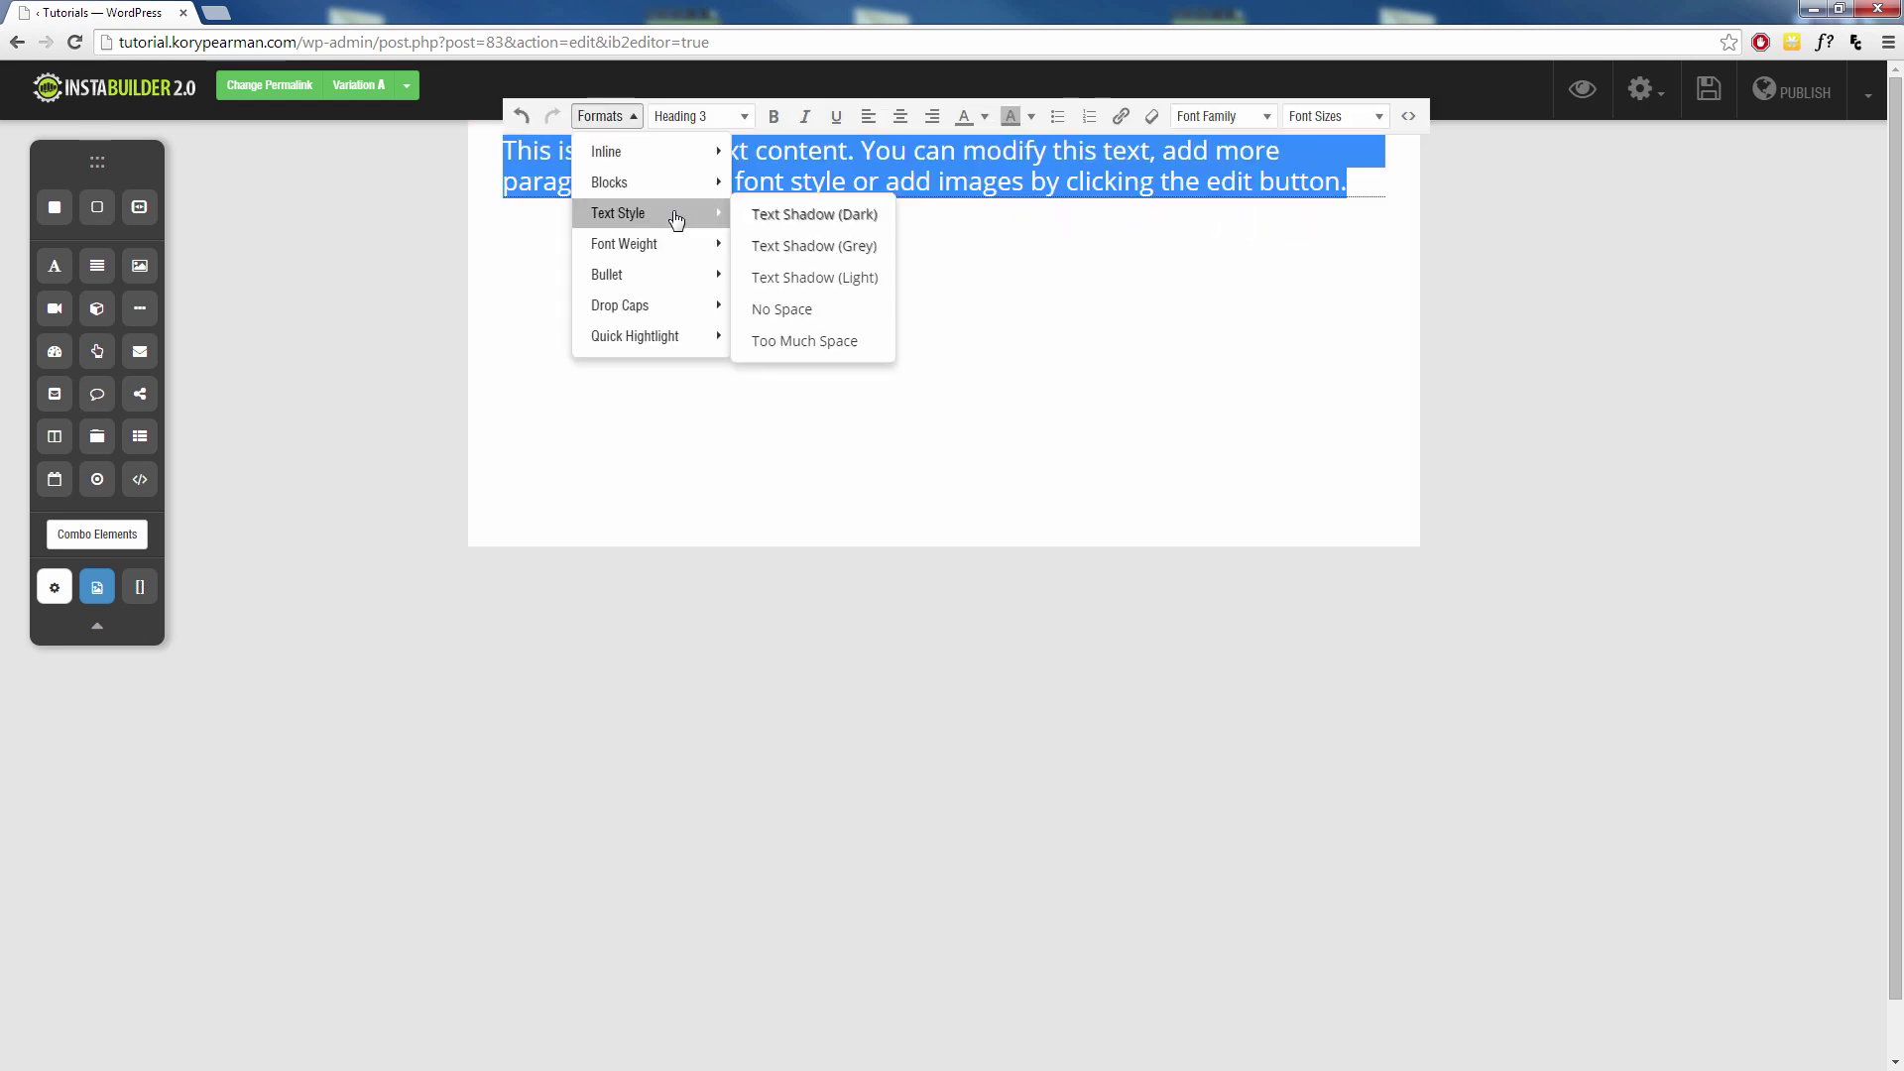
mouse_move(674, 252)
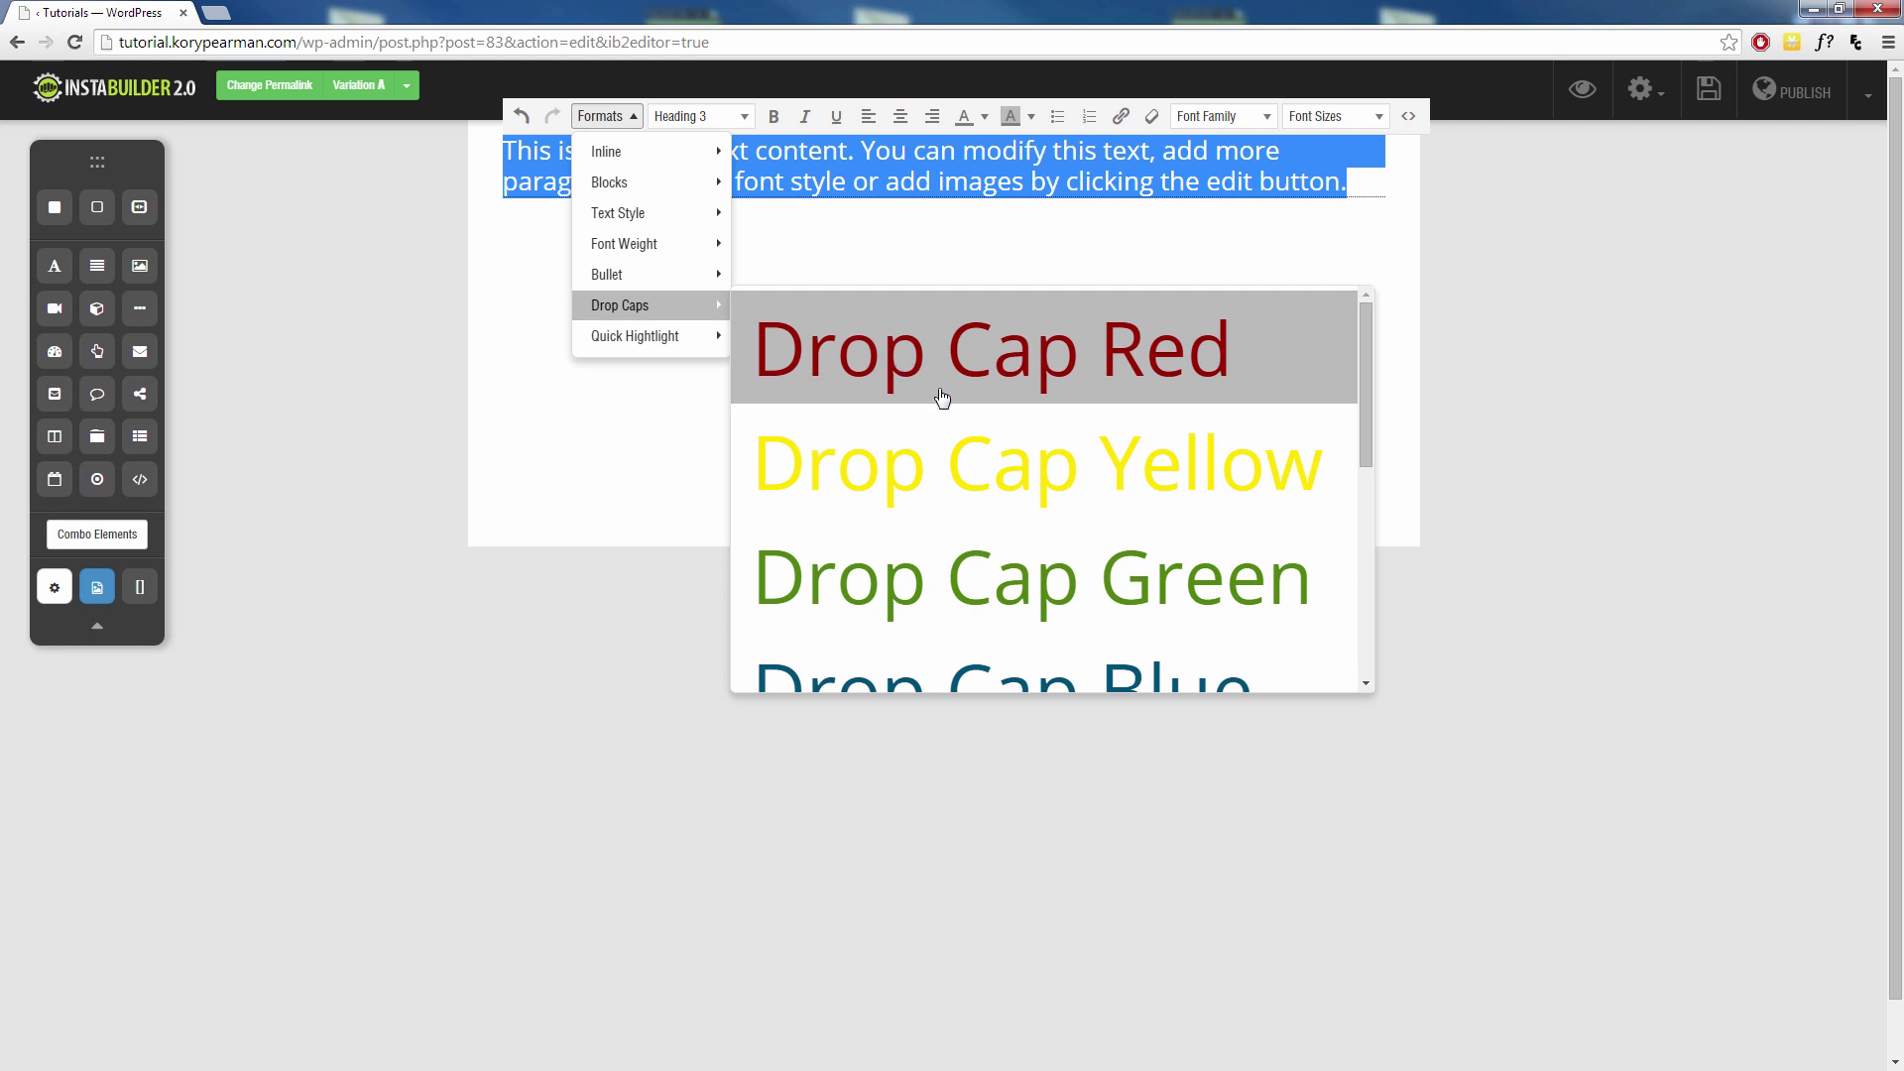
scroll(833, 413, "down", 1)
scroll(943, 519, "up", 1)
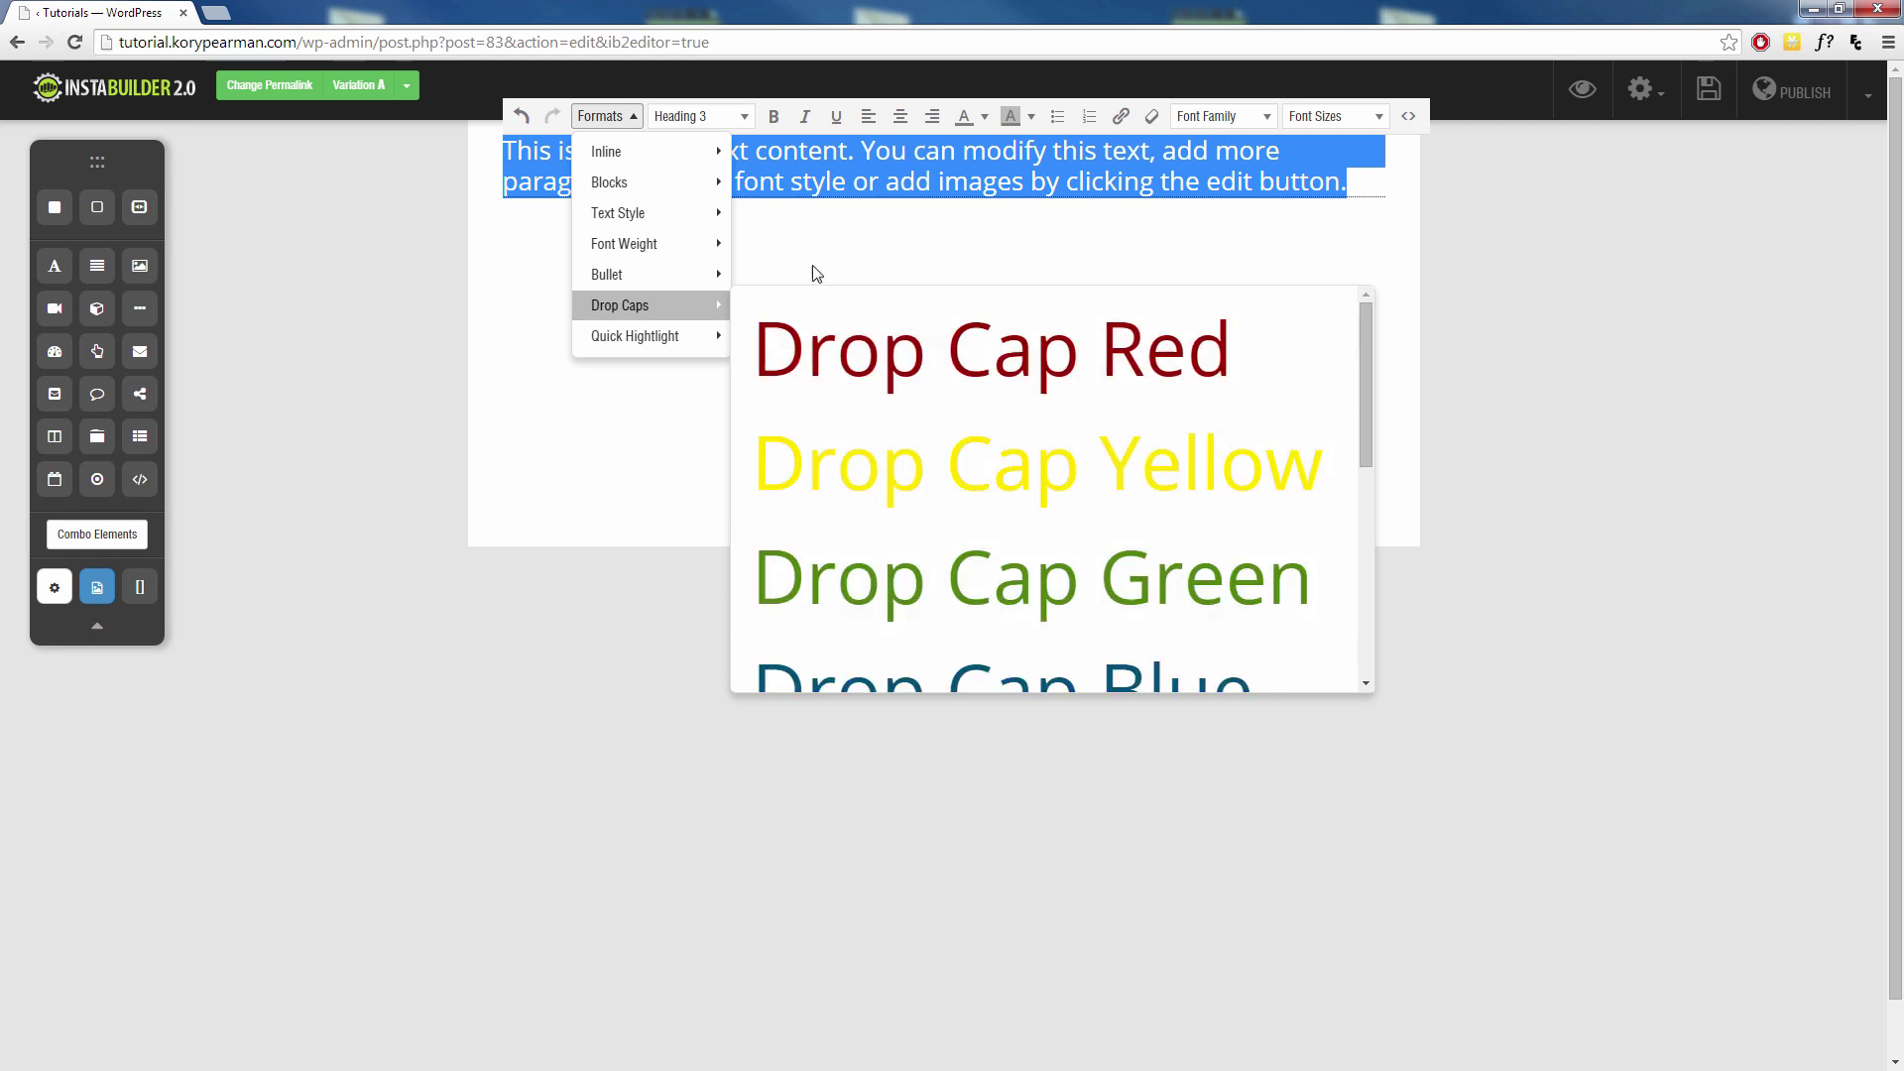
left_click(794, 168)
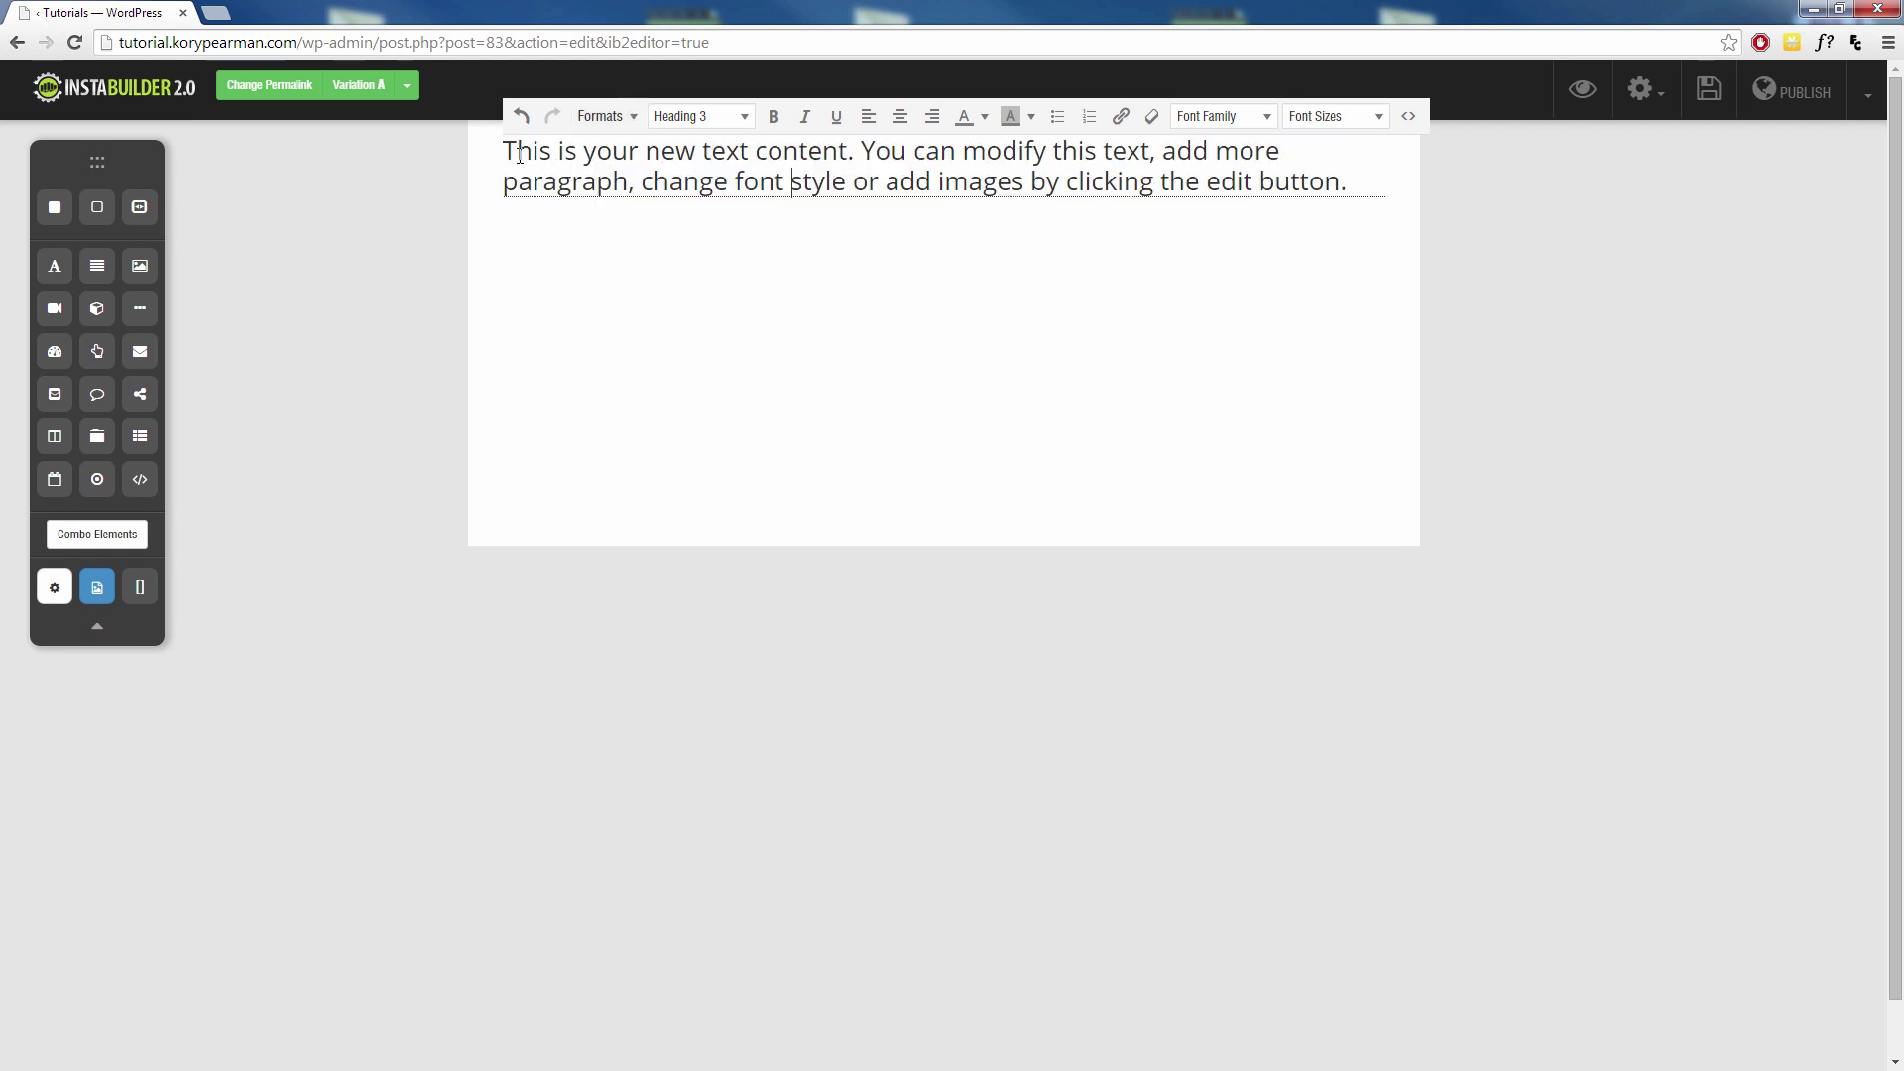
Step: Apply Drop Cap Black to the opening letter T and close the editor
left_click_drag(517, 153, 504, 151)
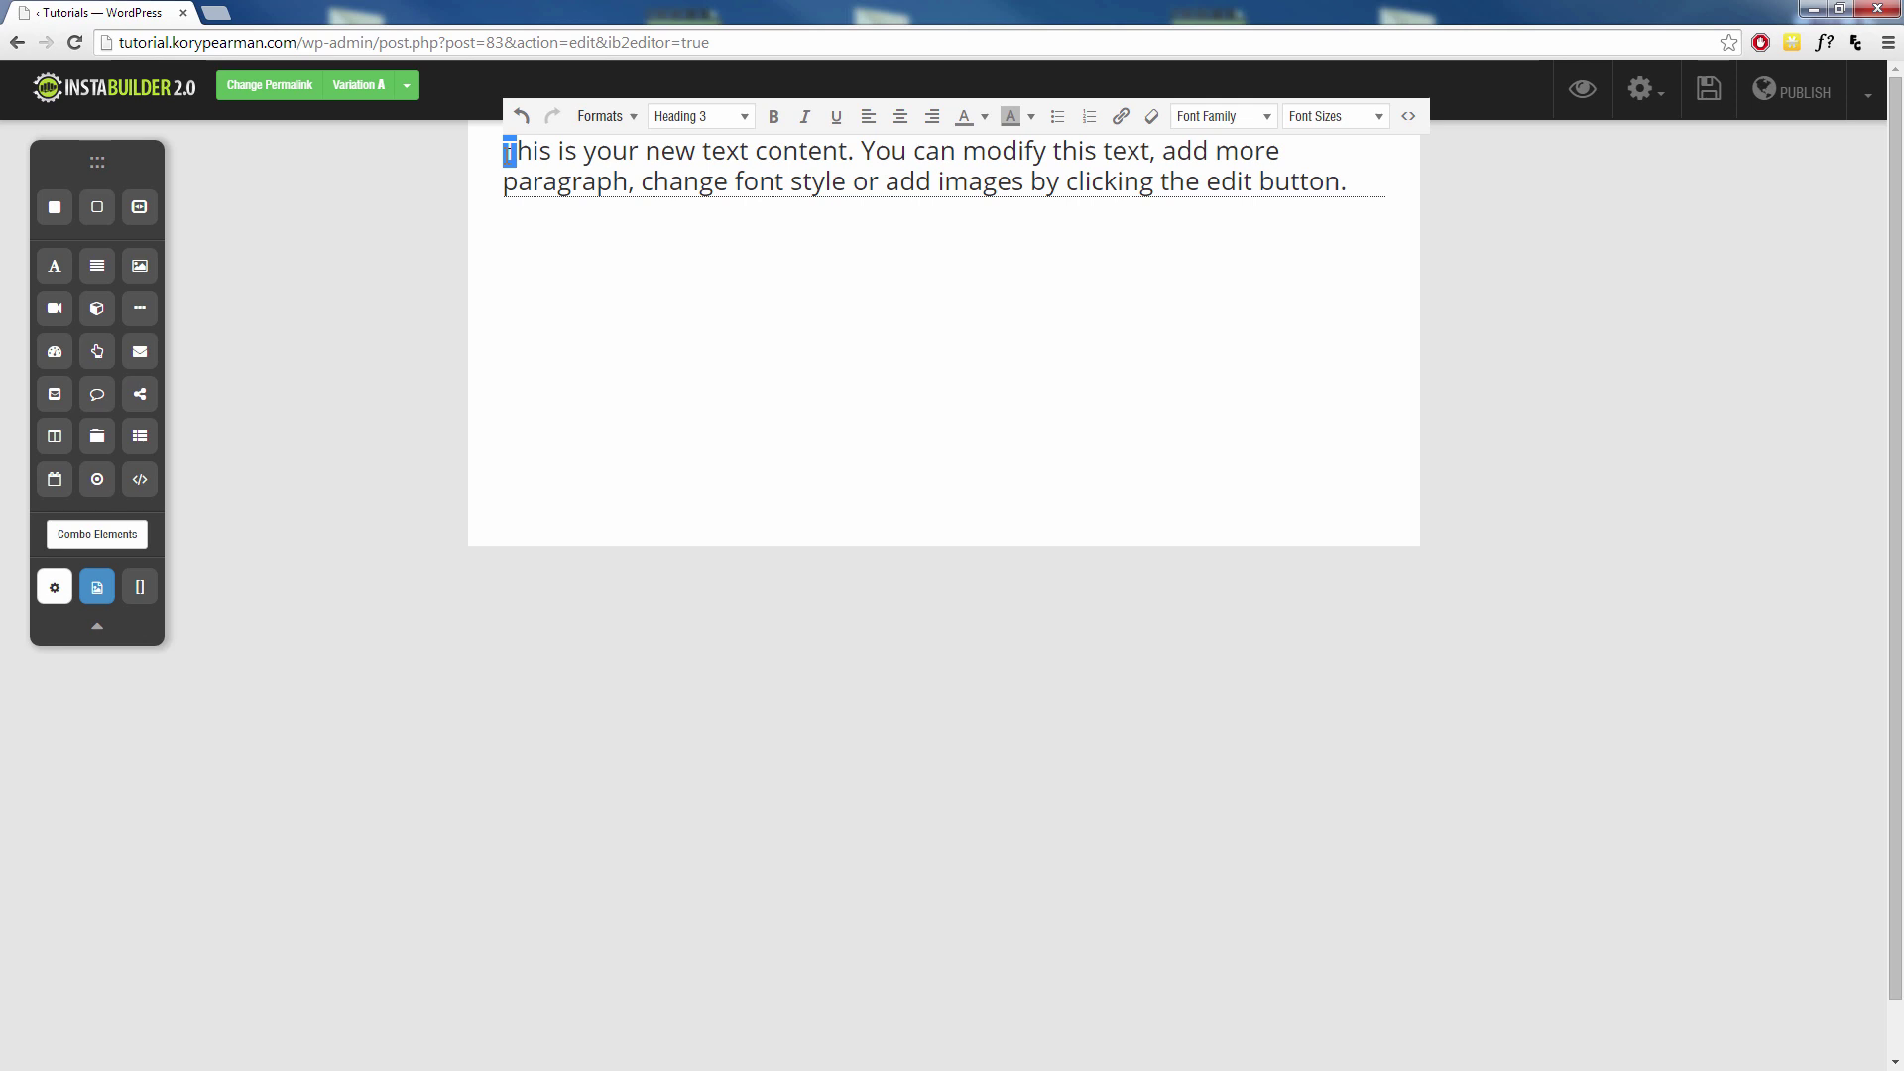
left_click(628, 118)
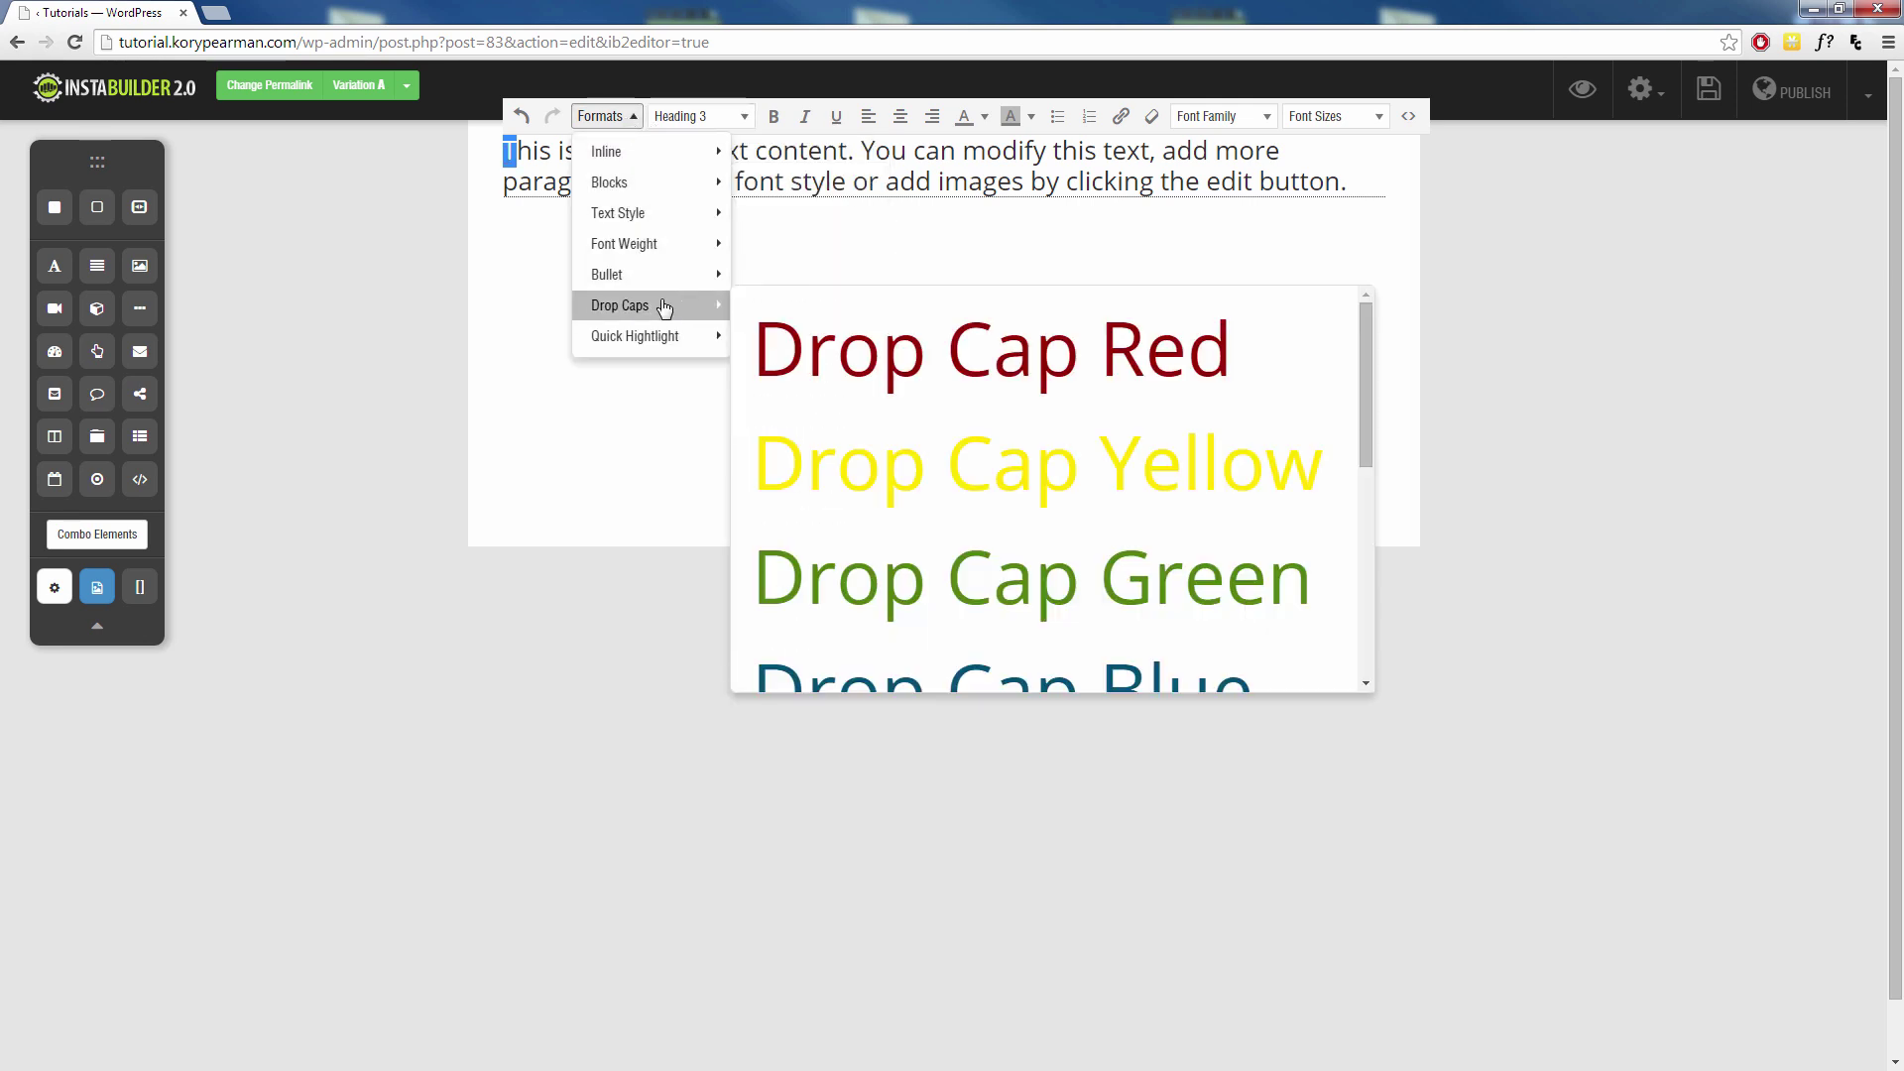
scroll(978, 489, "down", 2)
scroll(992, 476, "down", 1)
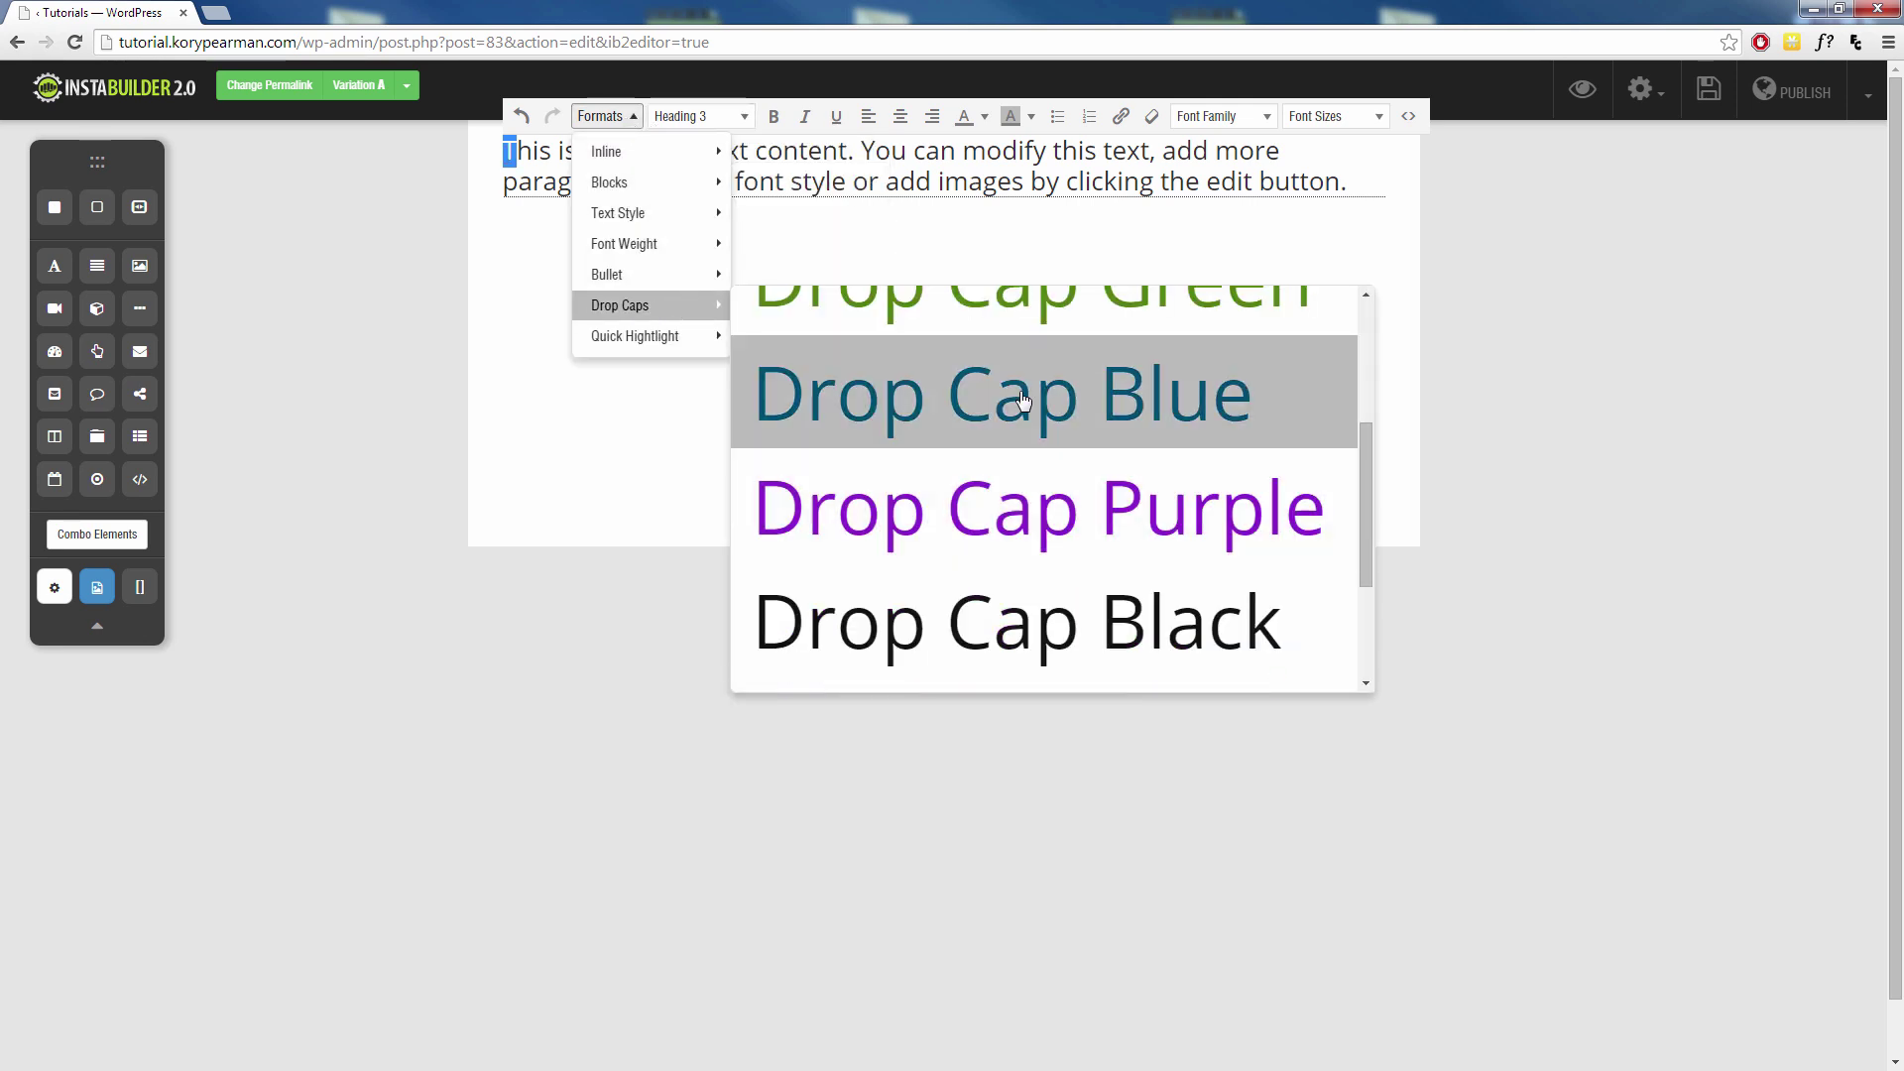
left_click(875, 631)
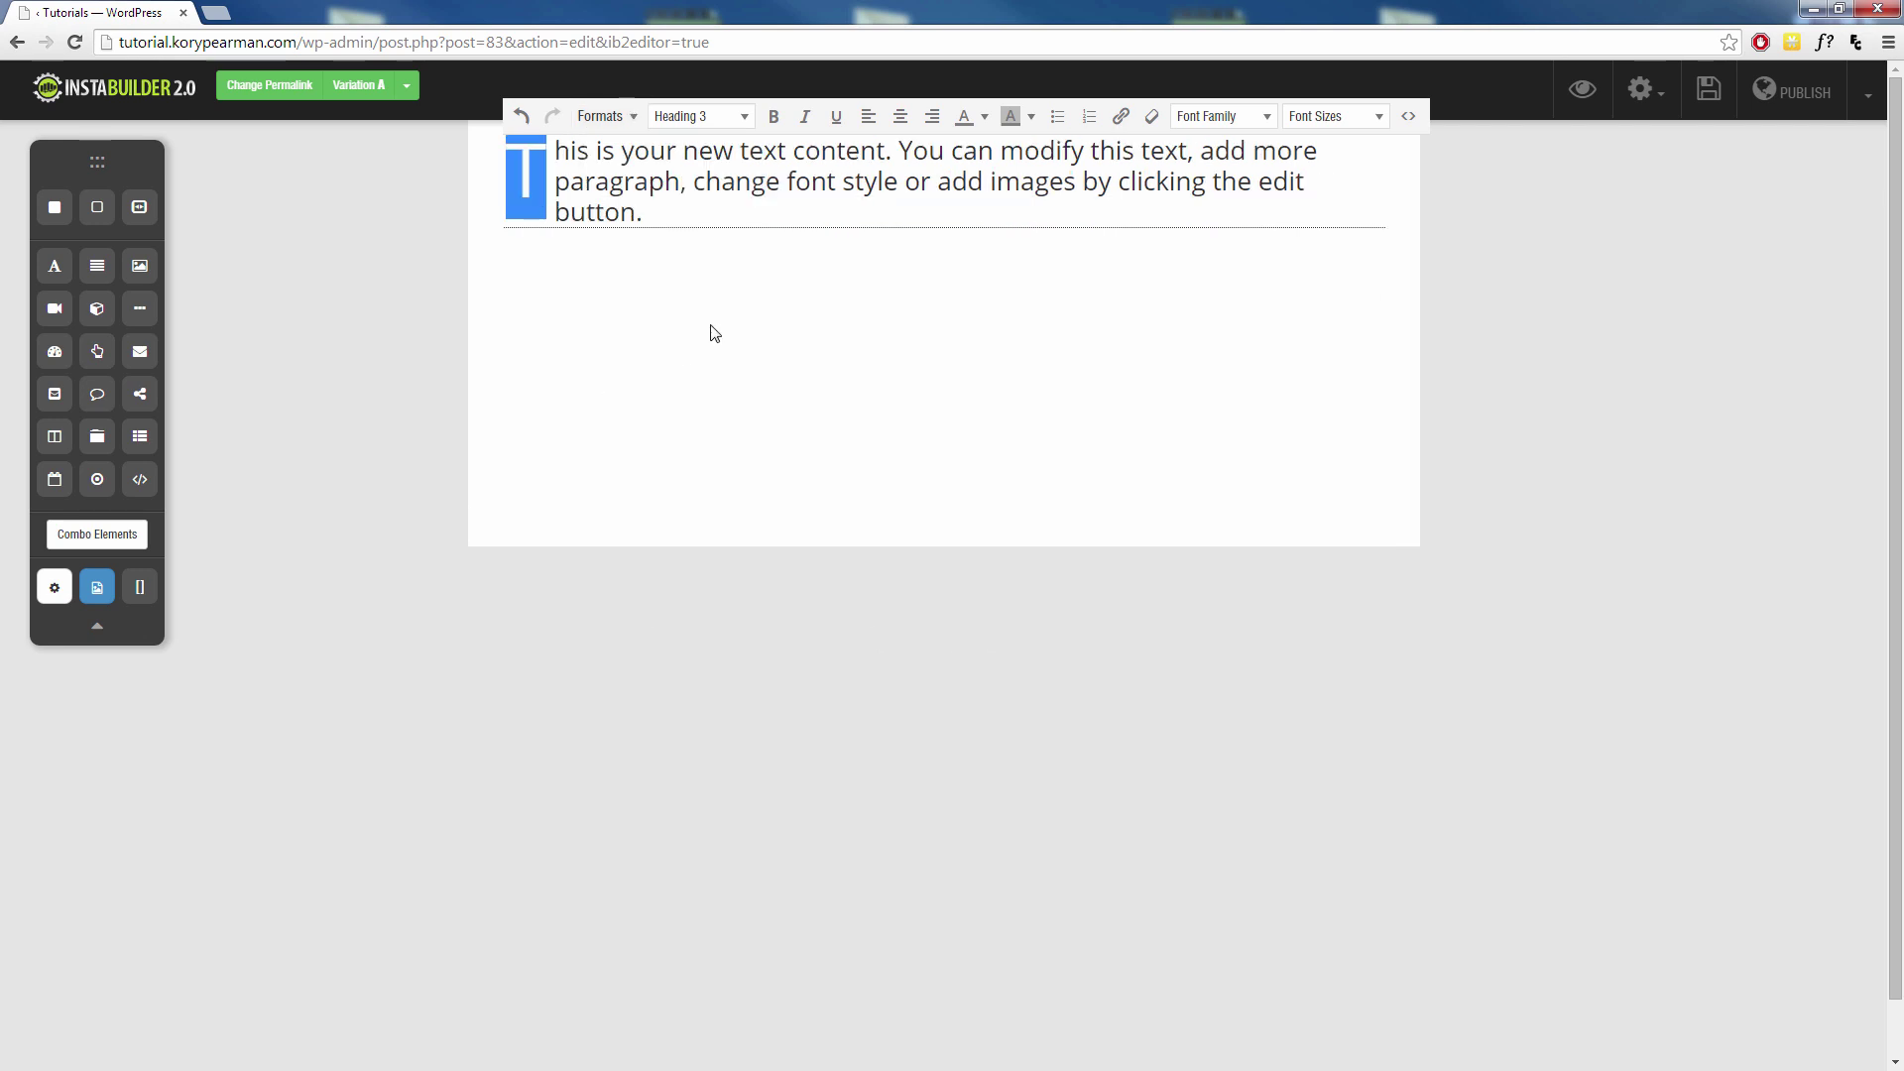
left_click(533, 439)
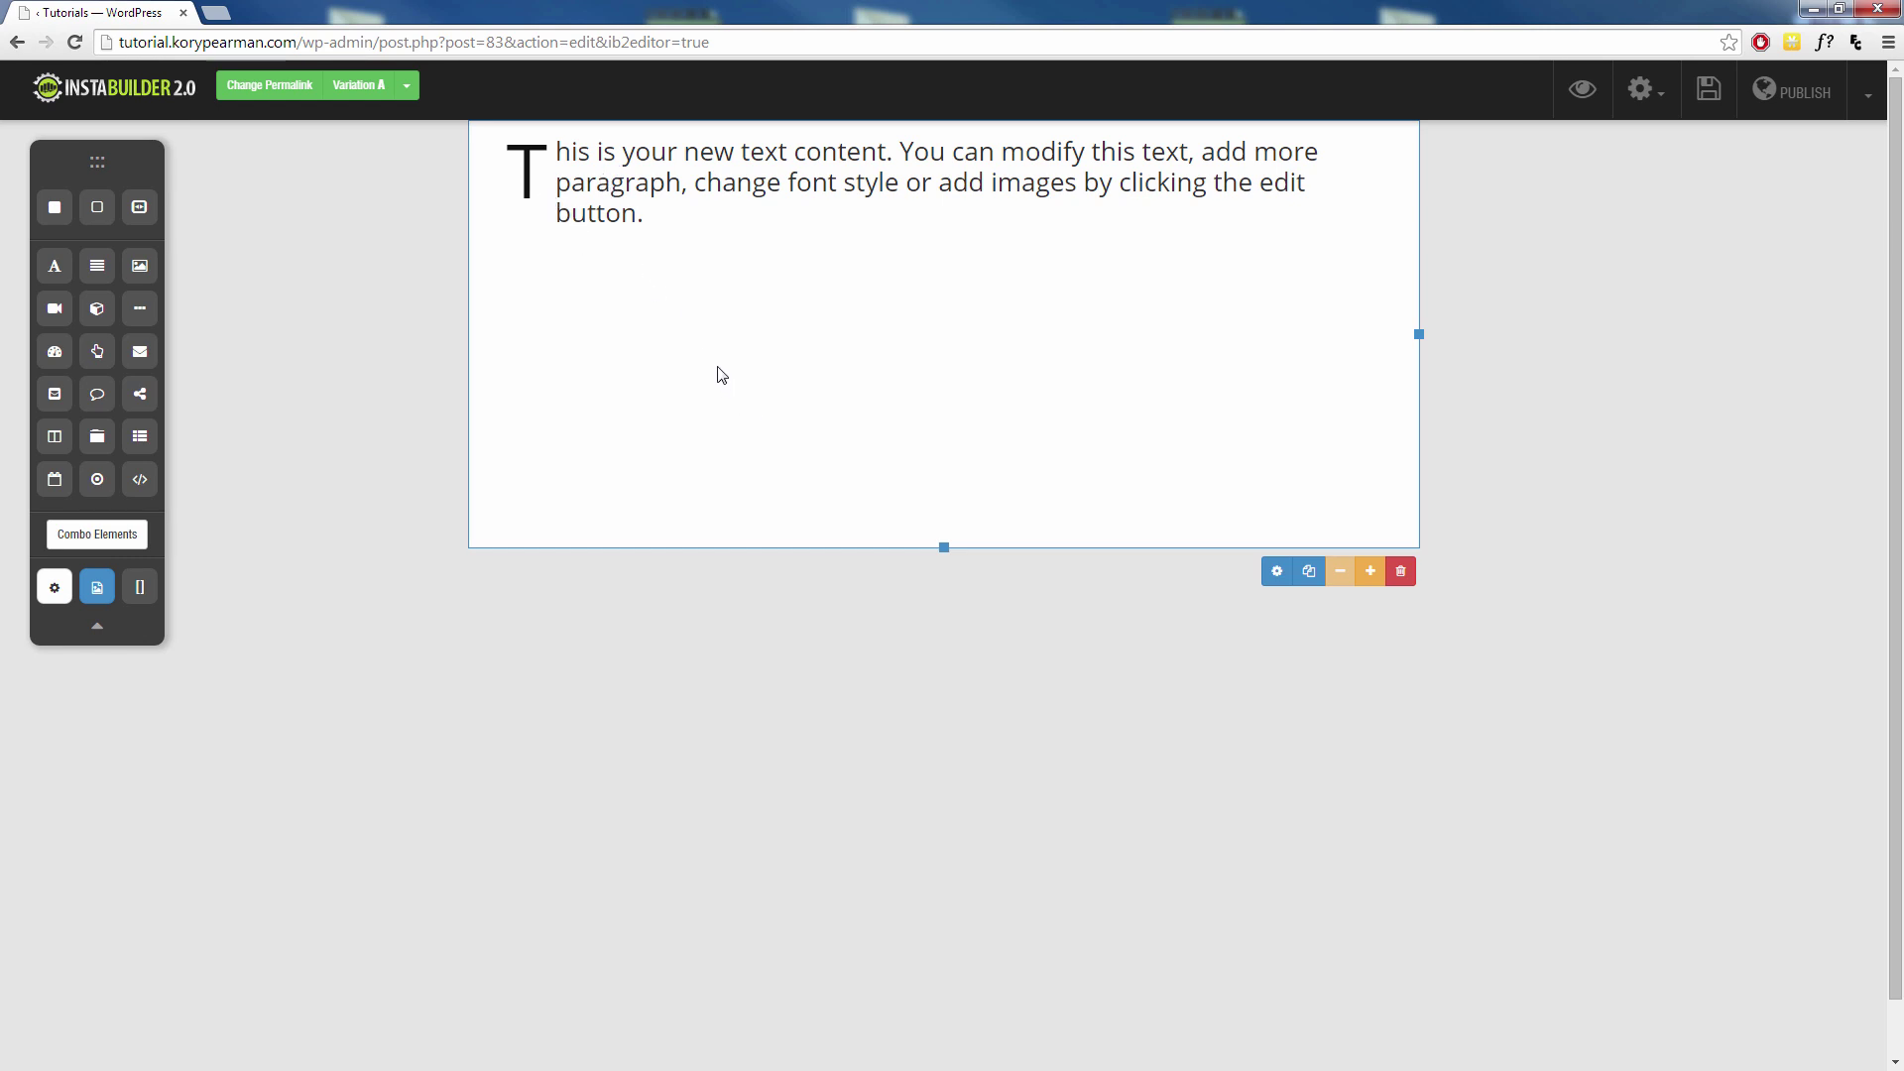
Step: Apply Text Highlight Green to the phrase 'You can modify this text'
left_click(674, 335)
left_click(600, 116)
mouse_move(655, 339)
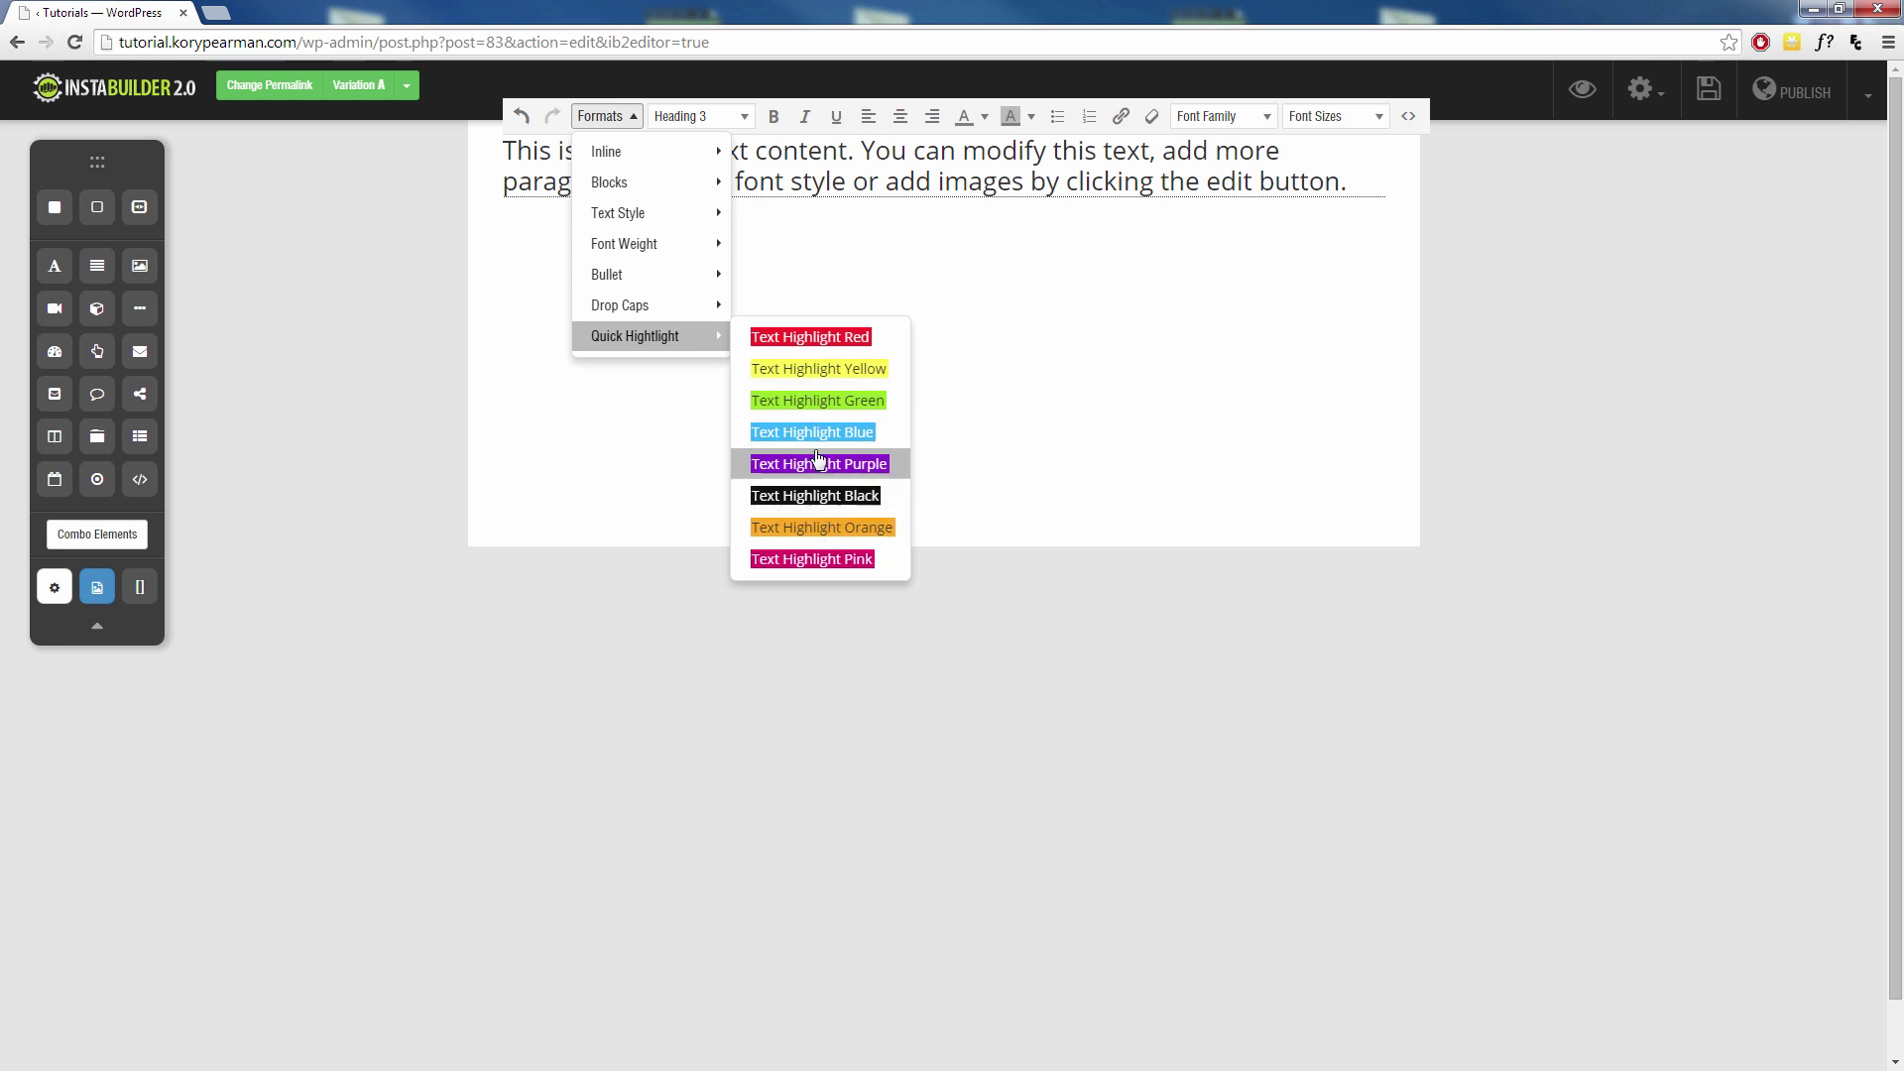
left_click(873, 151)
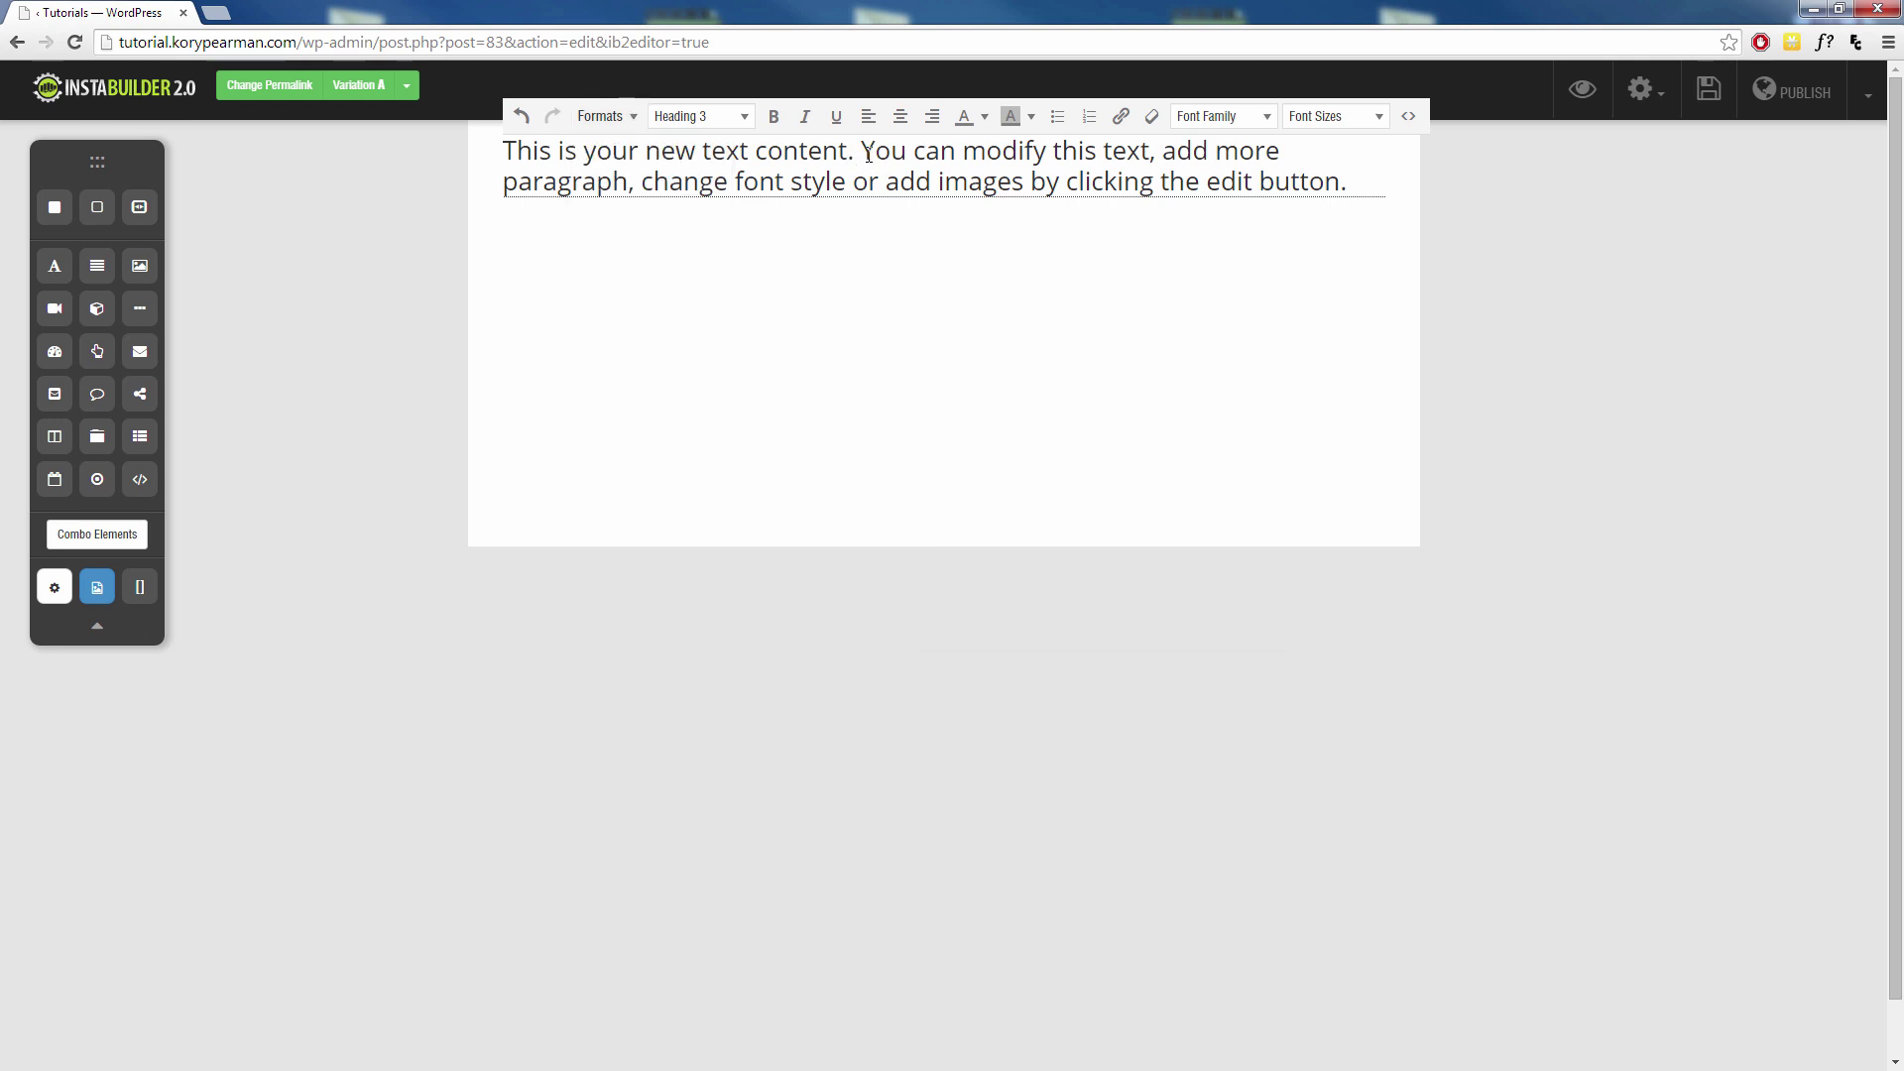
left_click_drag(865, 151, 1153, 148)
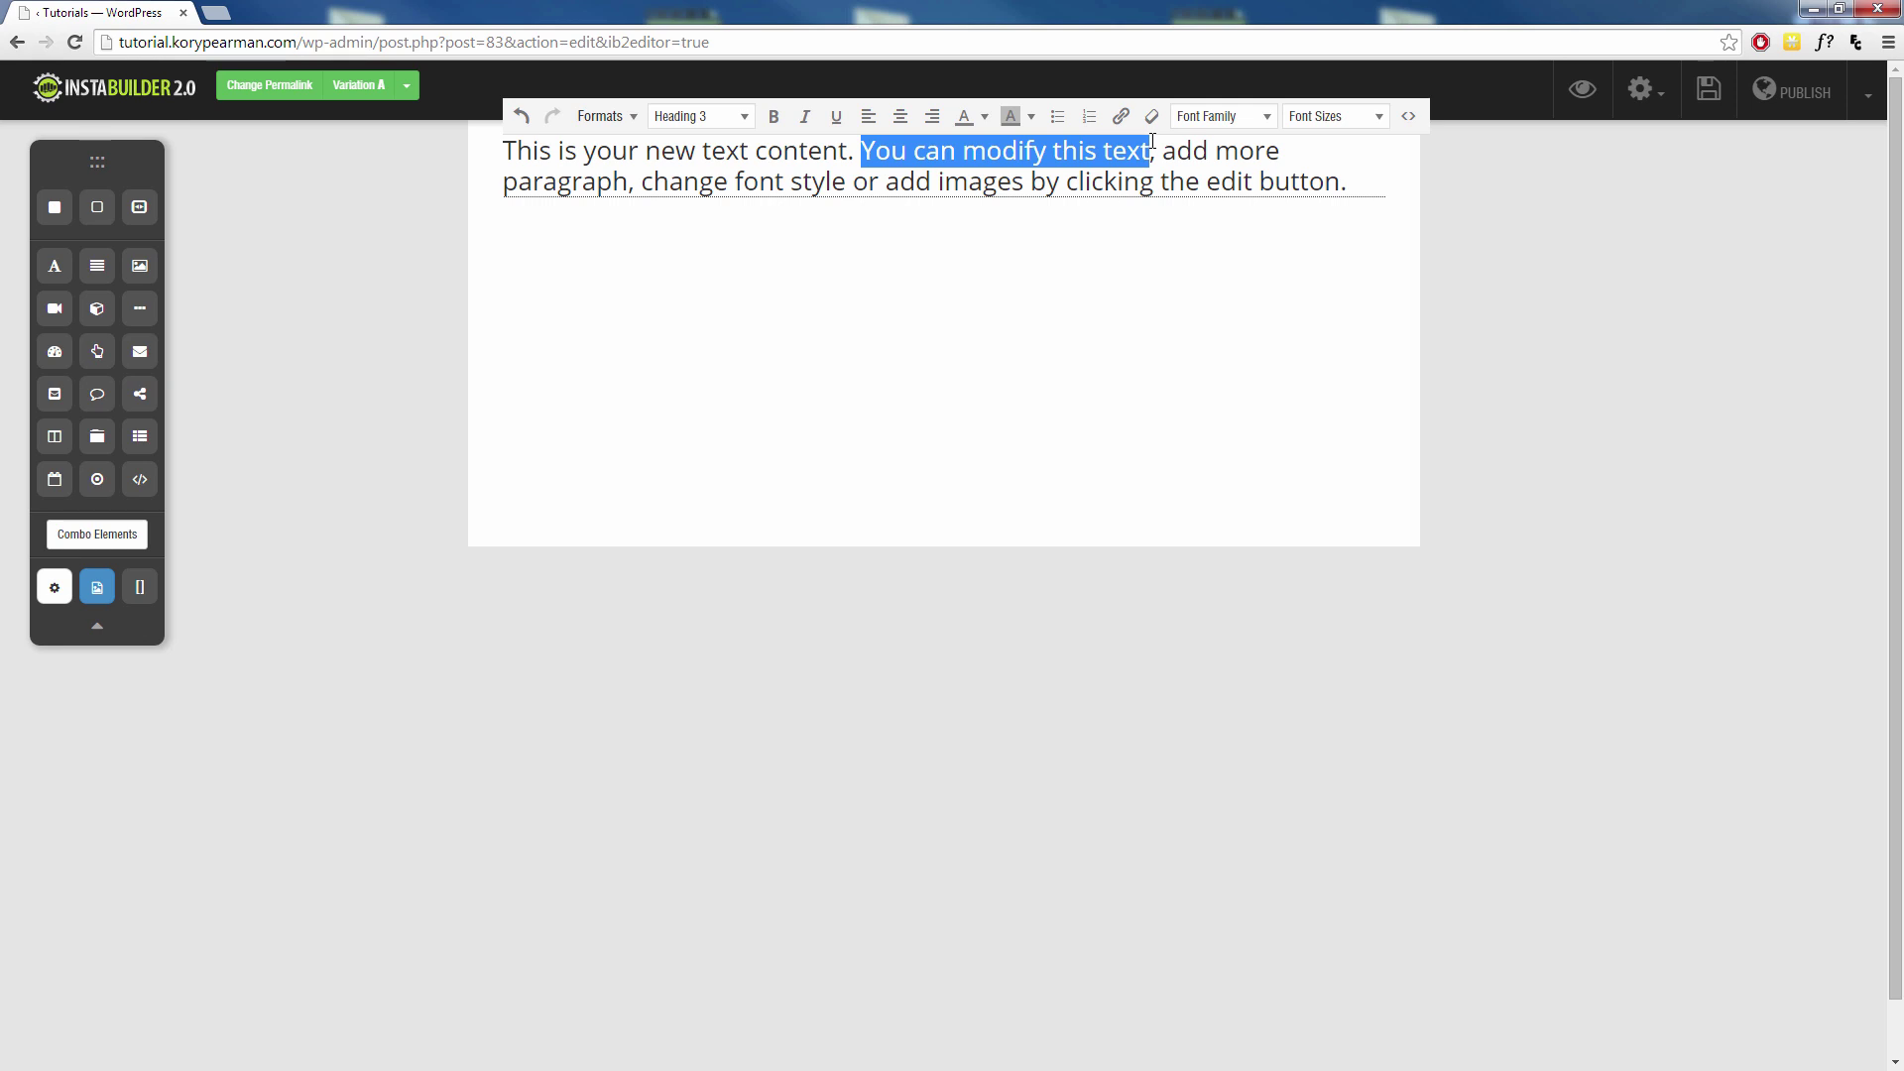
left_click(625, 116)
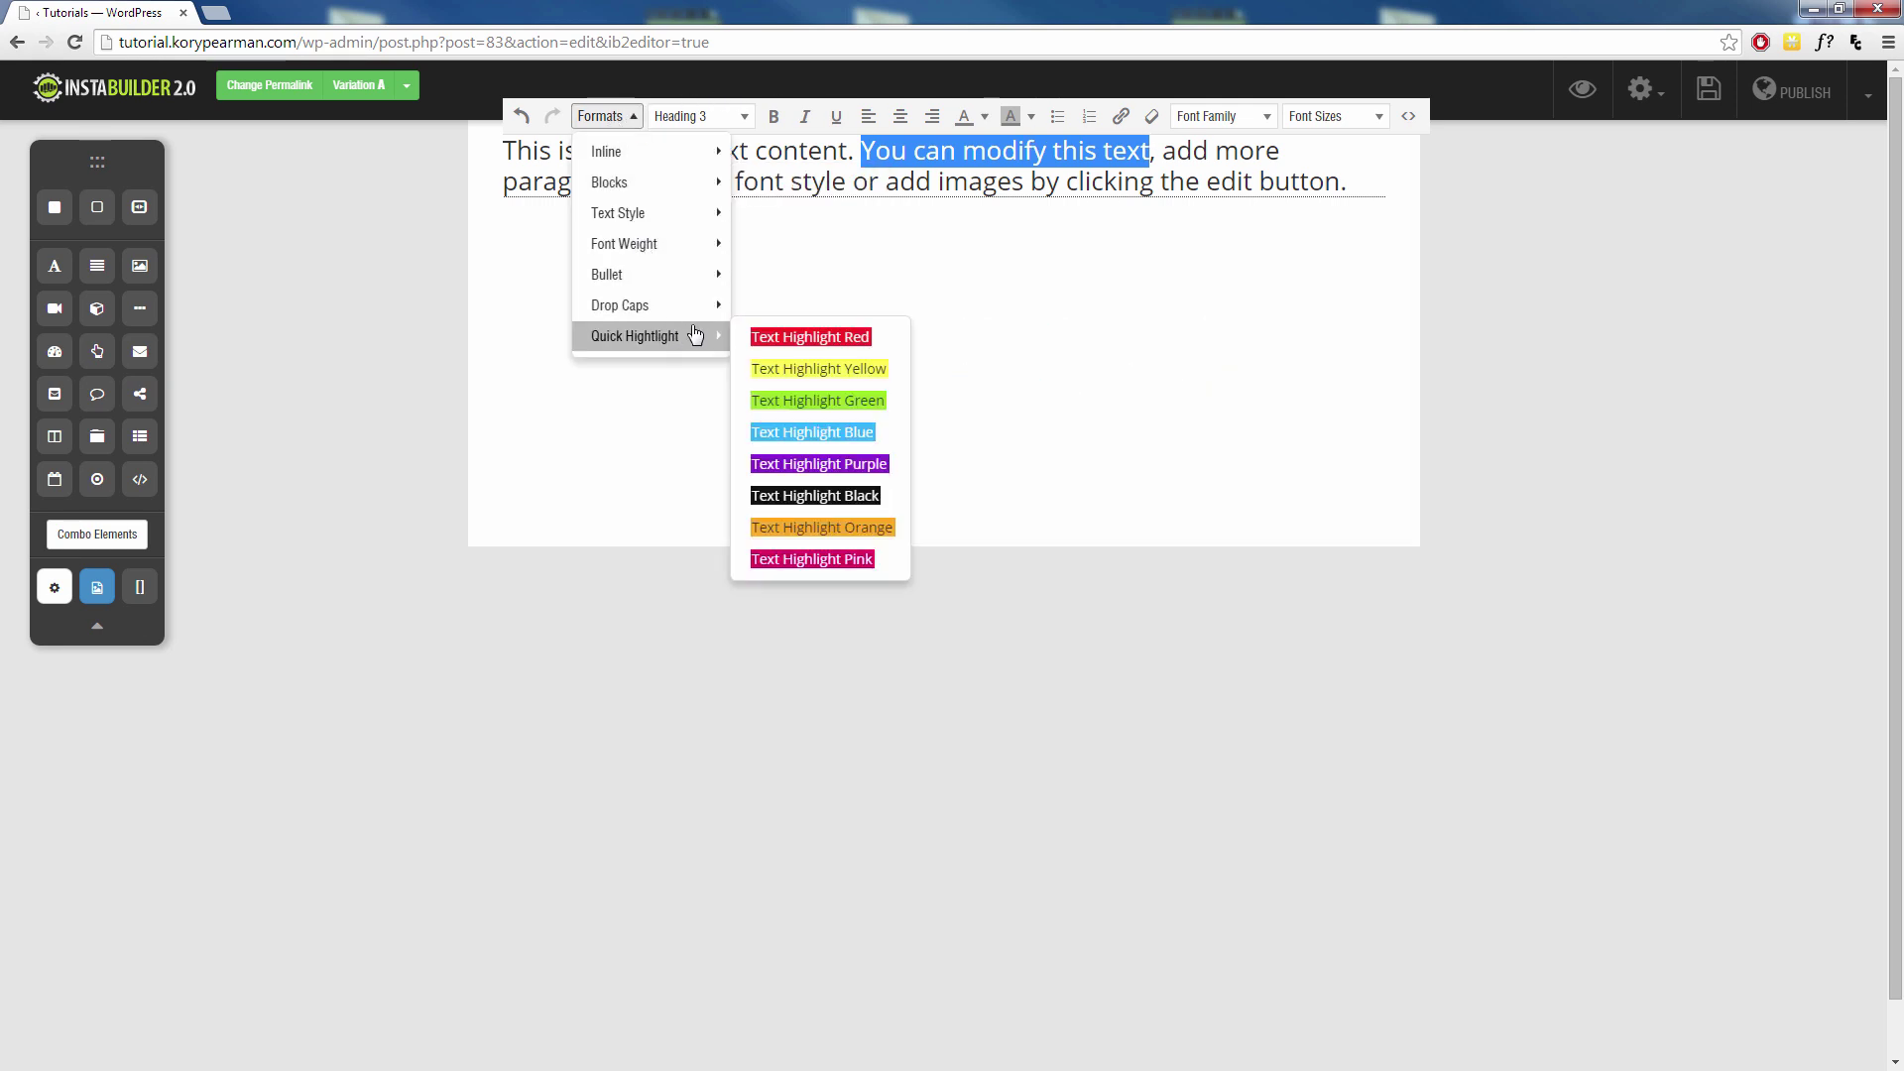
left_click(831, 400)
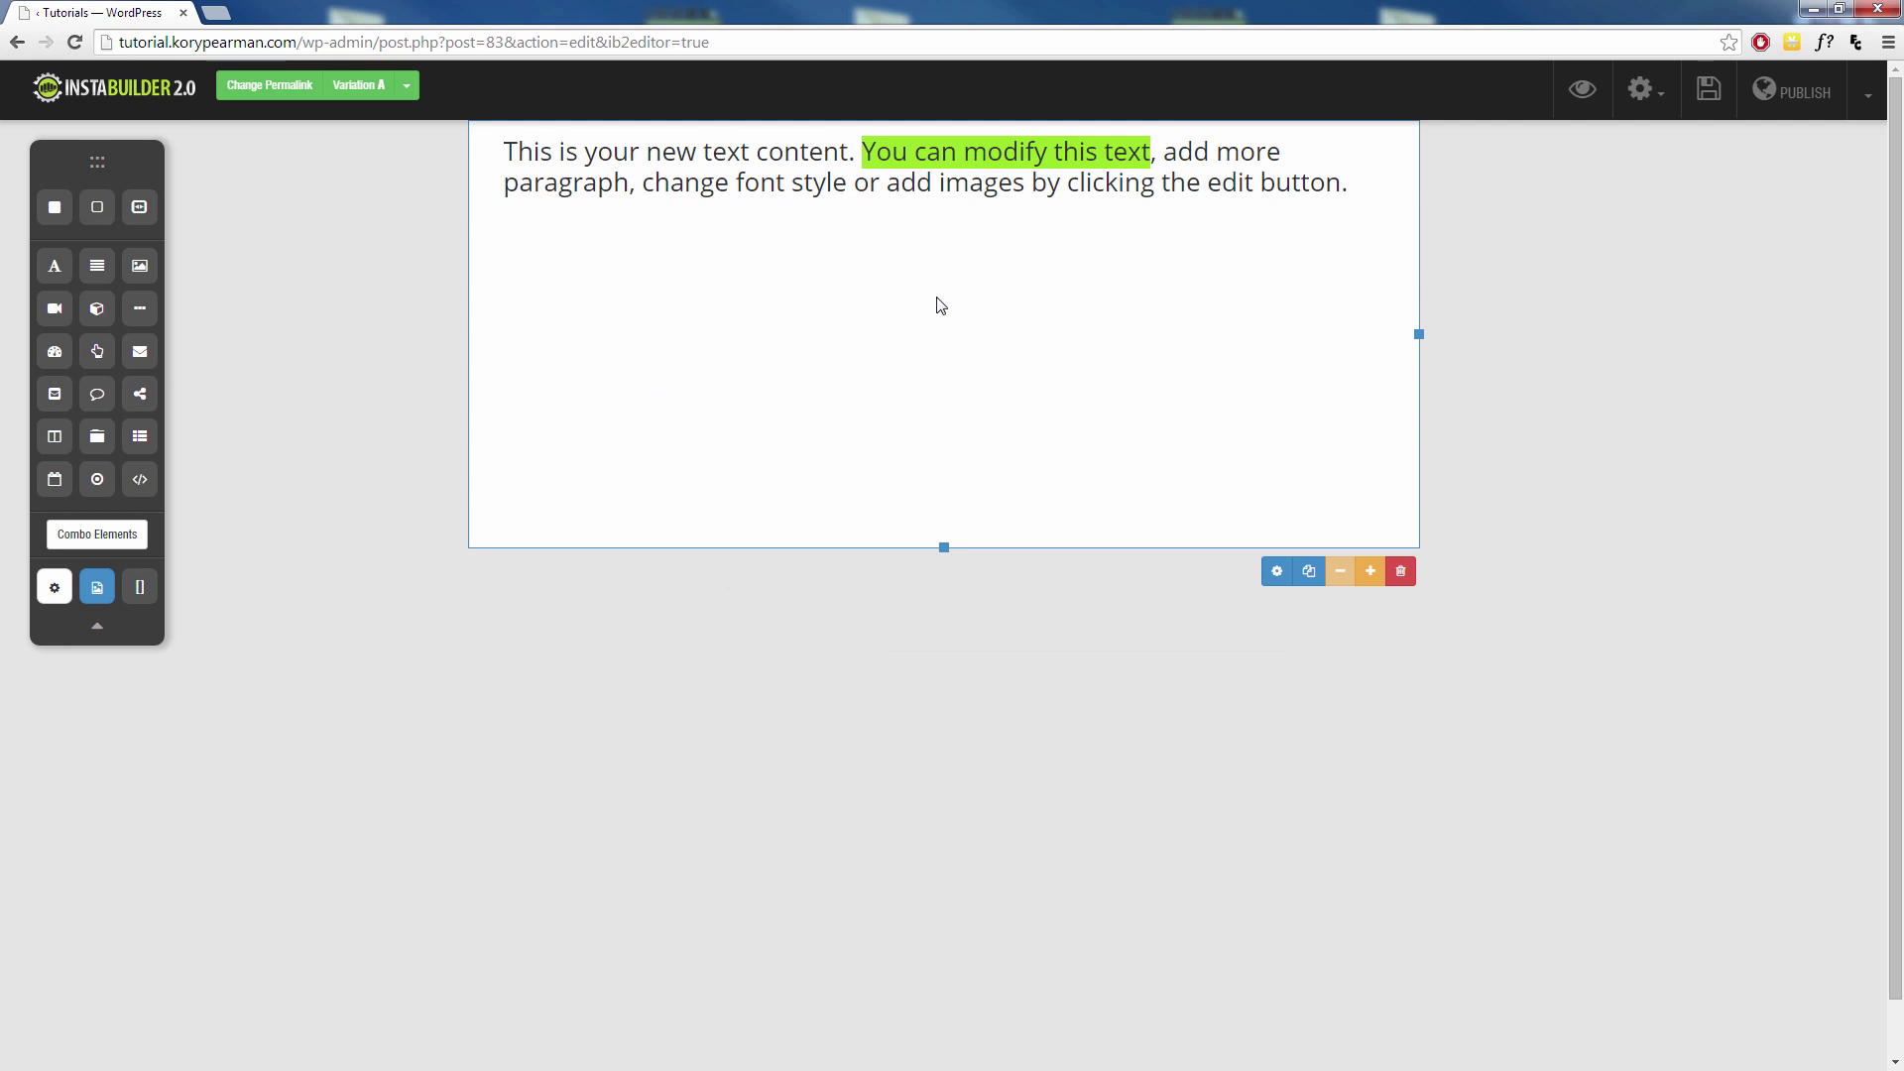
Step: Below the text, create bullet items 'list 1' through 'list 4' and begin a fifth item
mouse_move(1170, 210)
left_click(1239, 221)
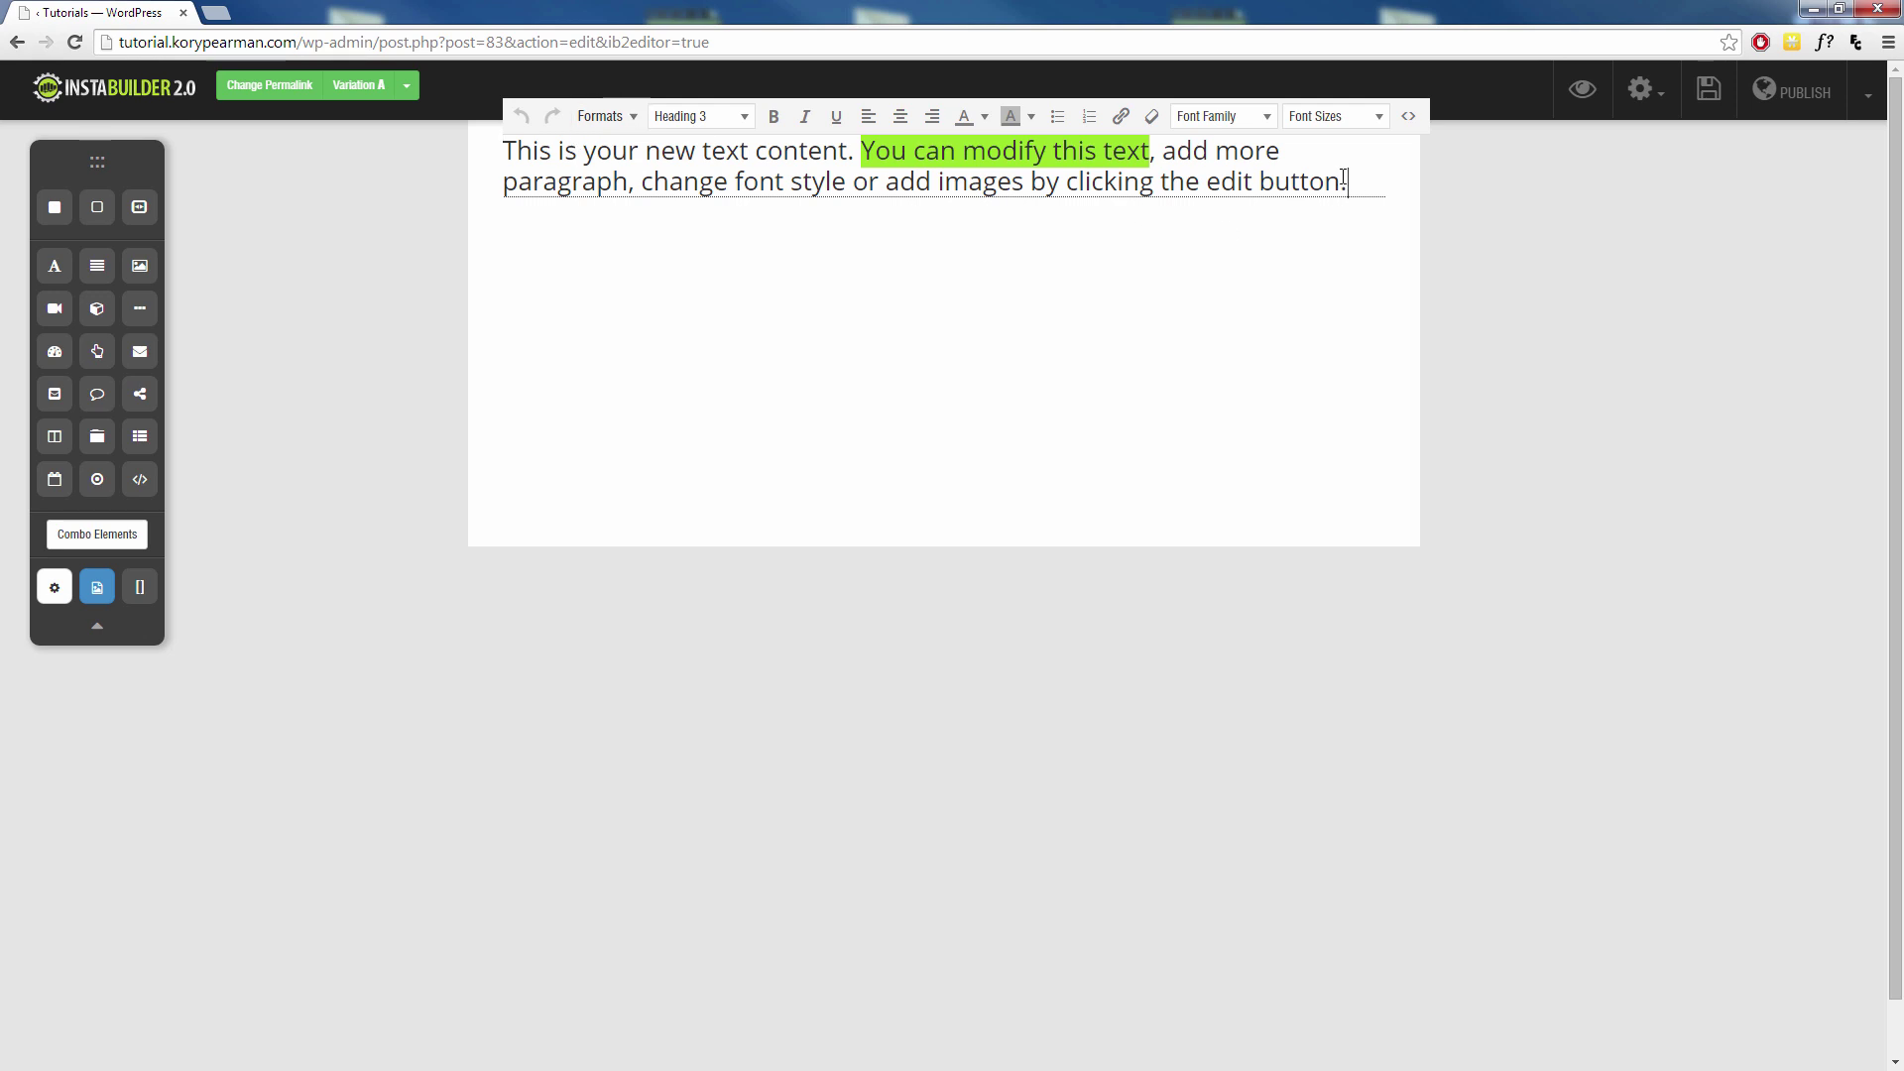
key("Return")
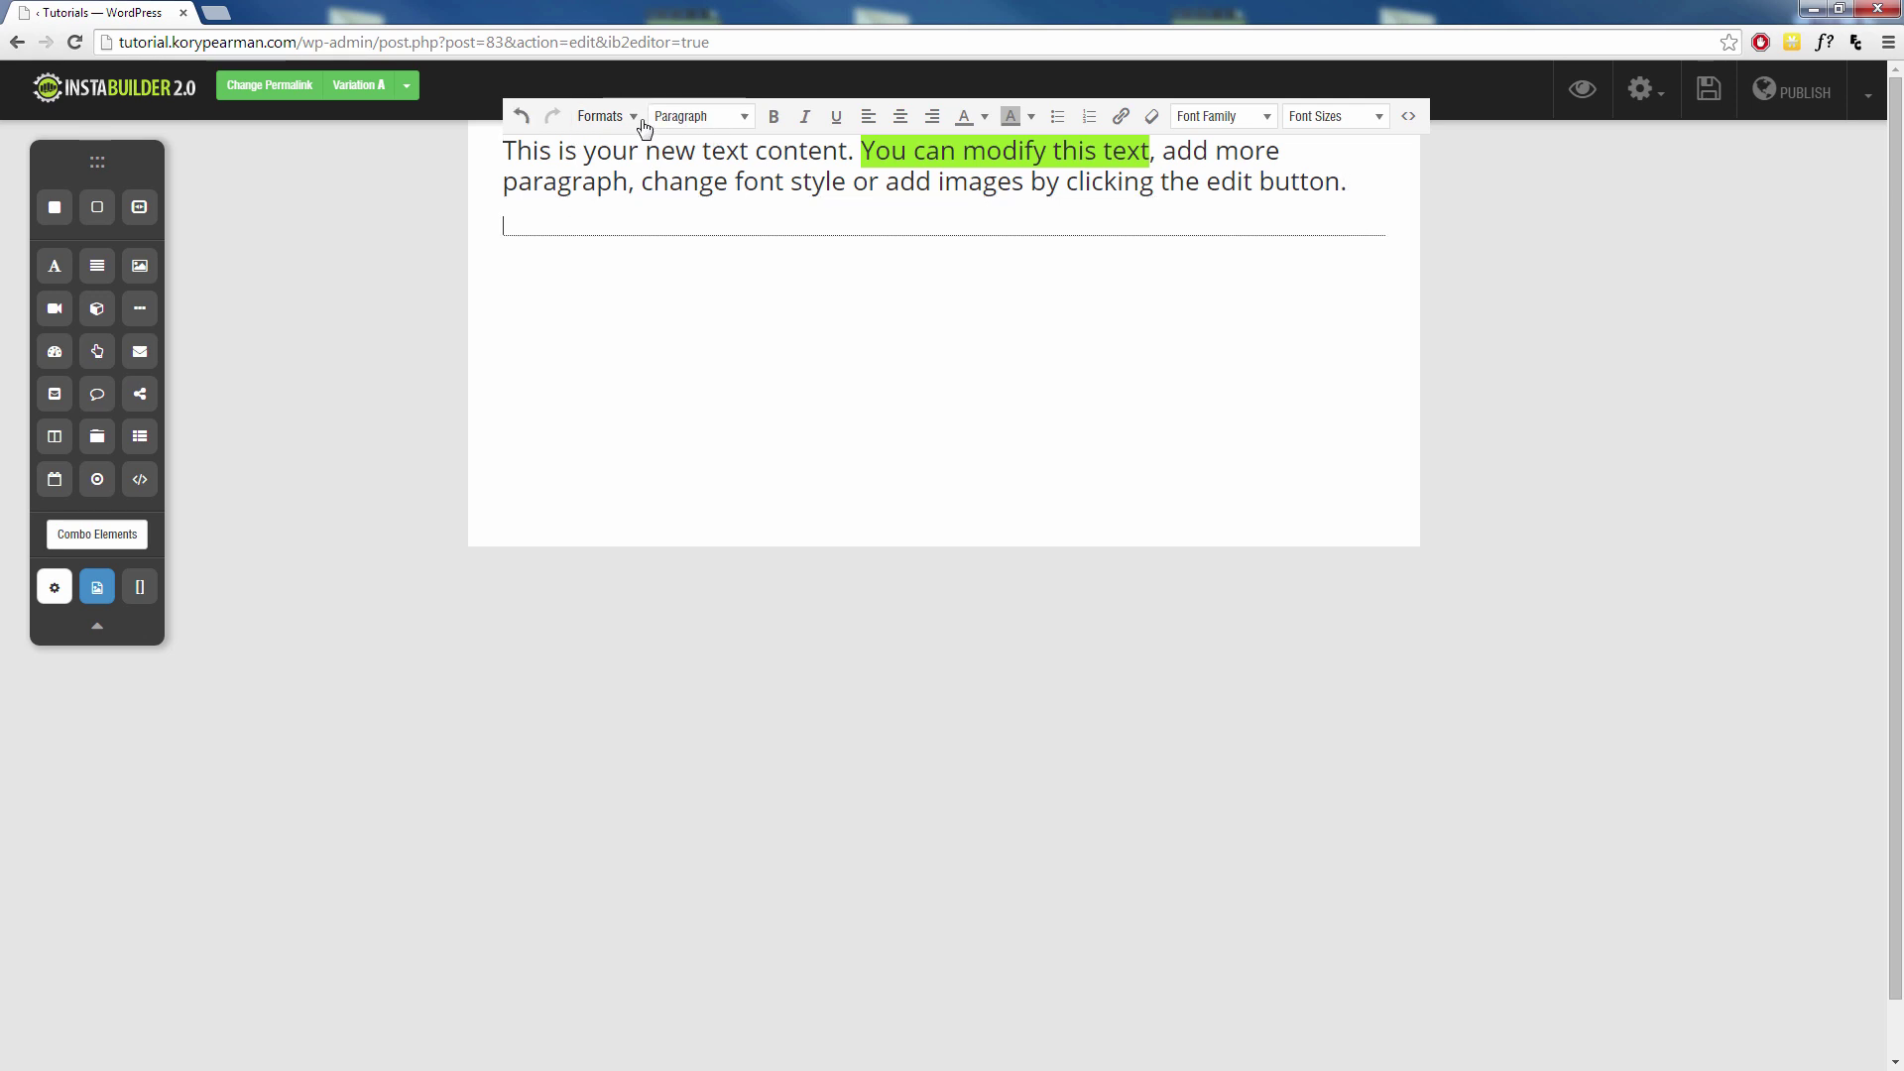
left_click(1058, 118)
type("list 1")
key("Return")
type("lis")
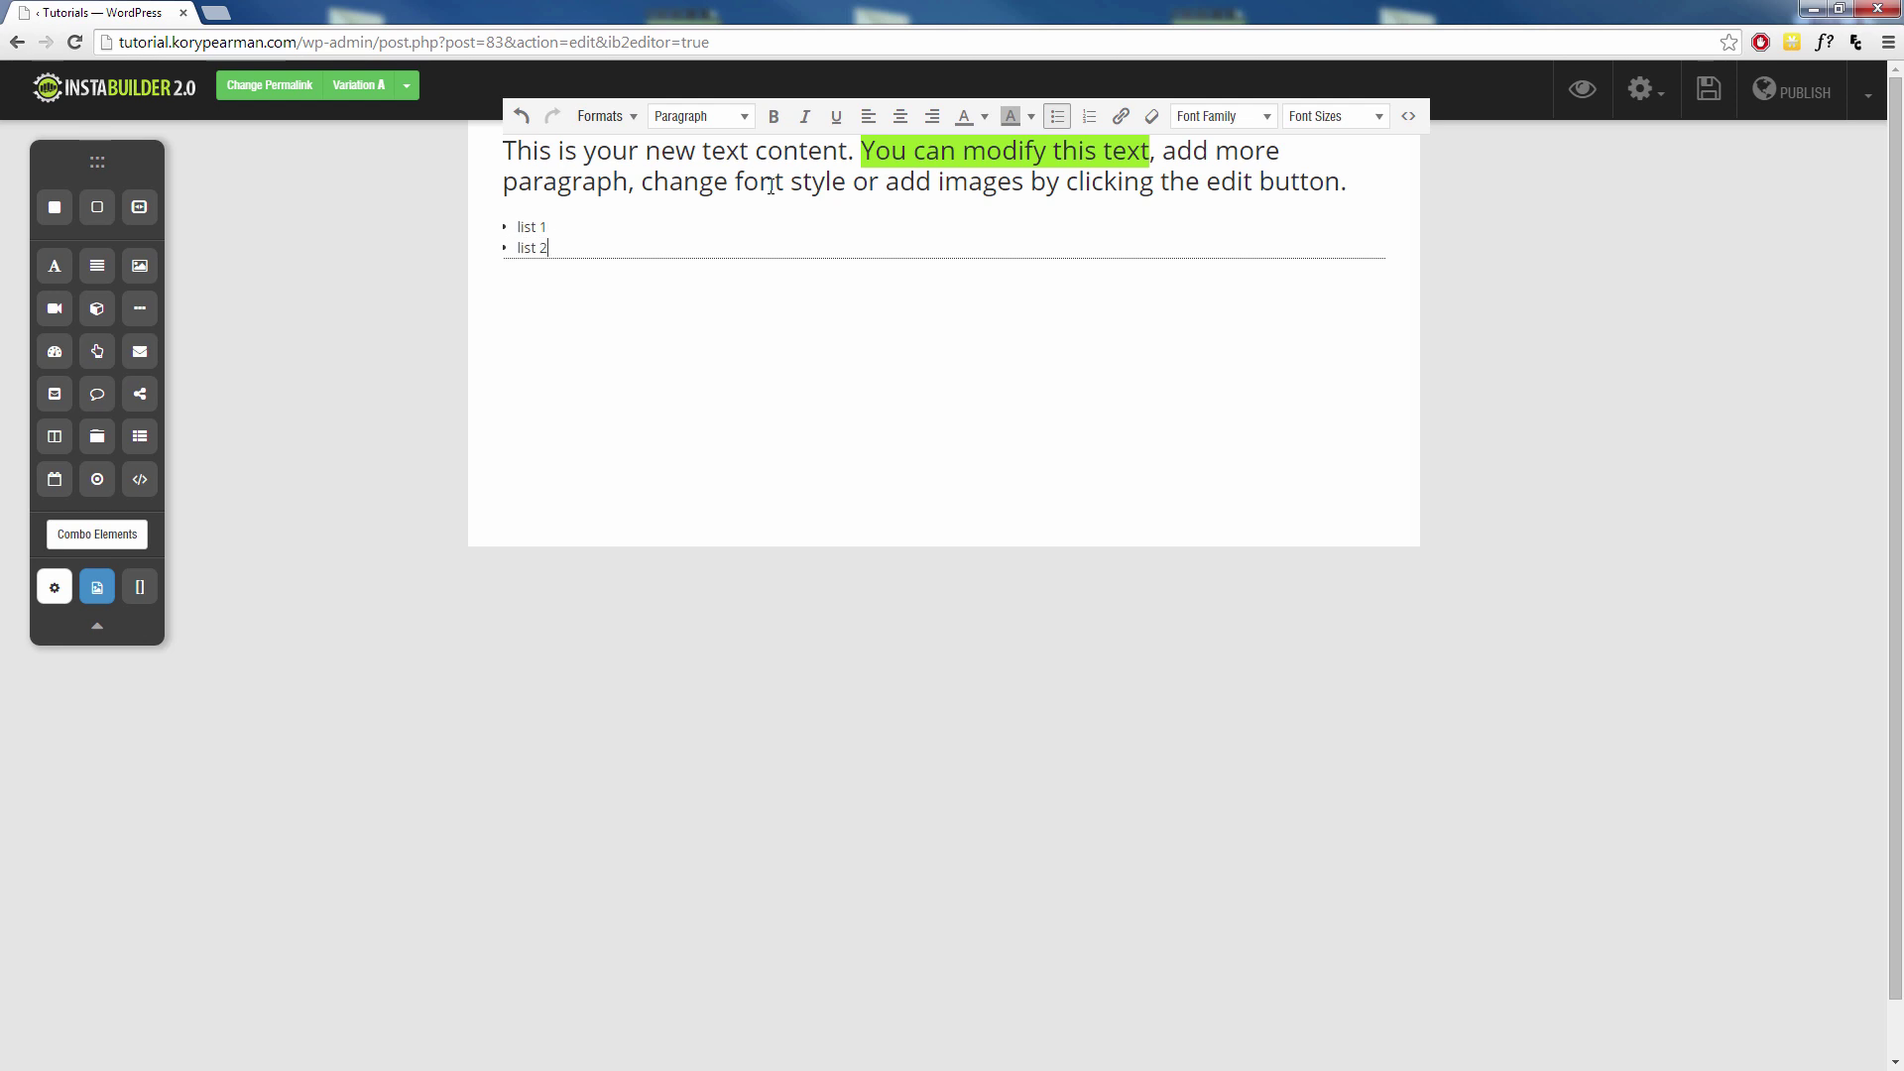
type("t 2")
key("Return")
type("list 3")
key("Return")
type("l")
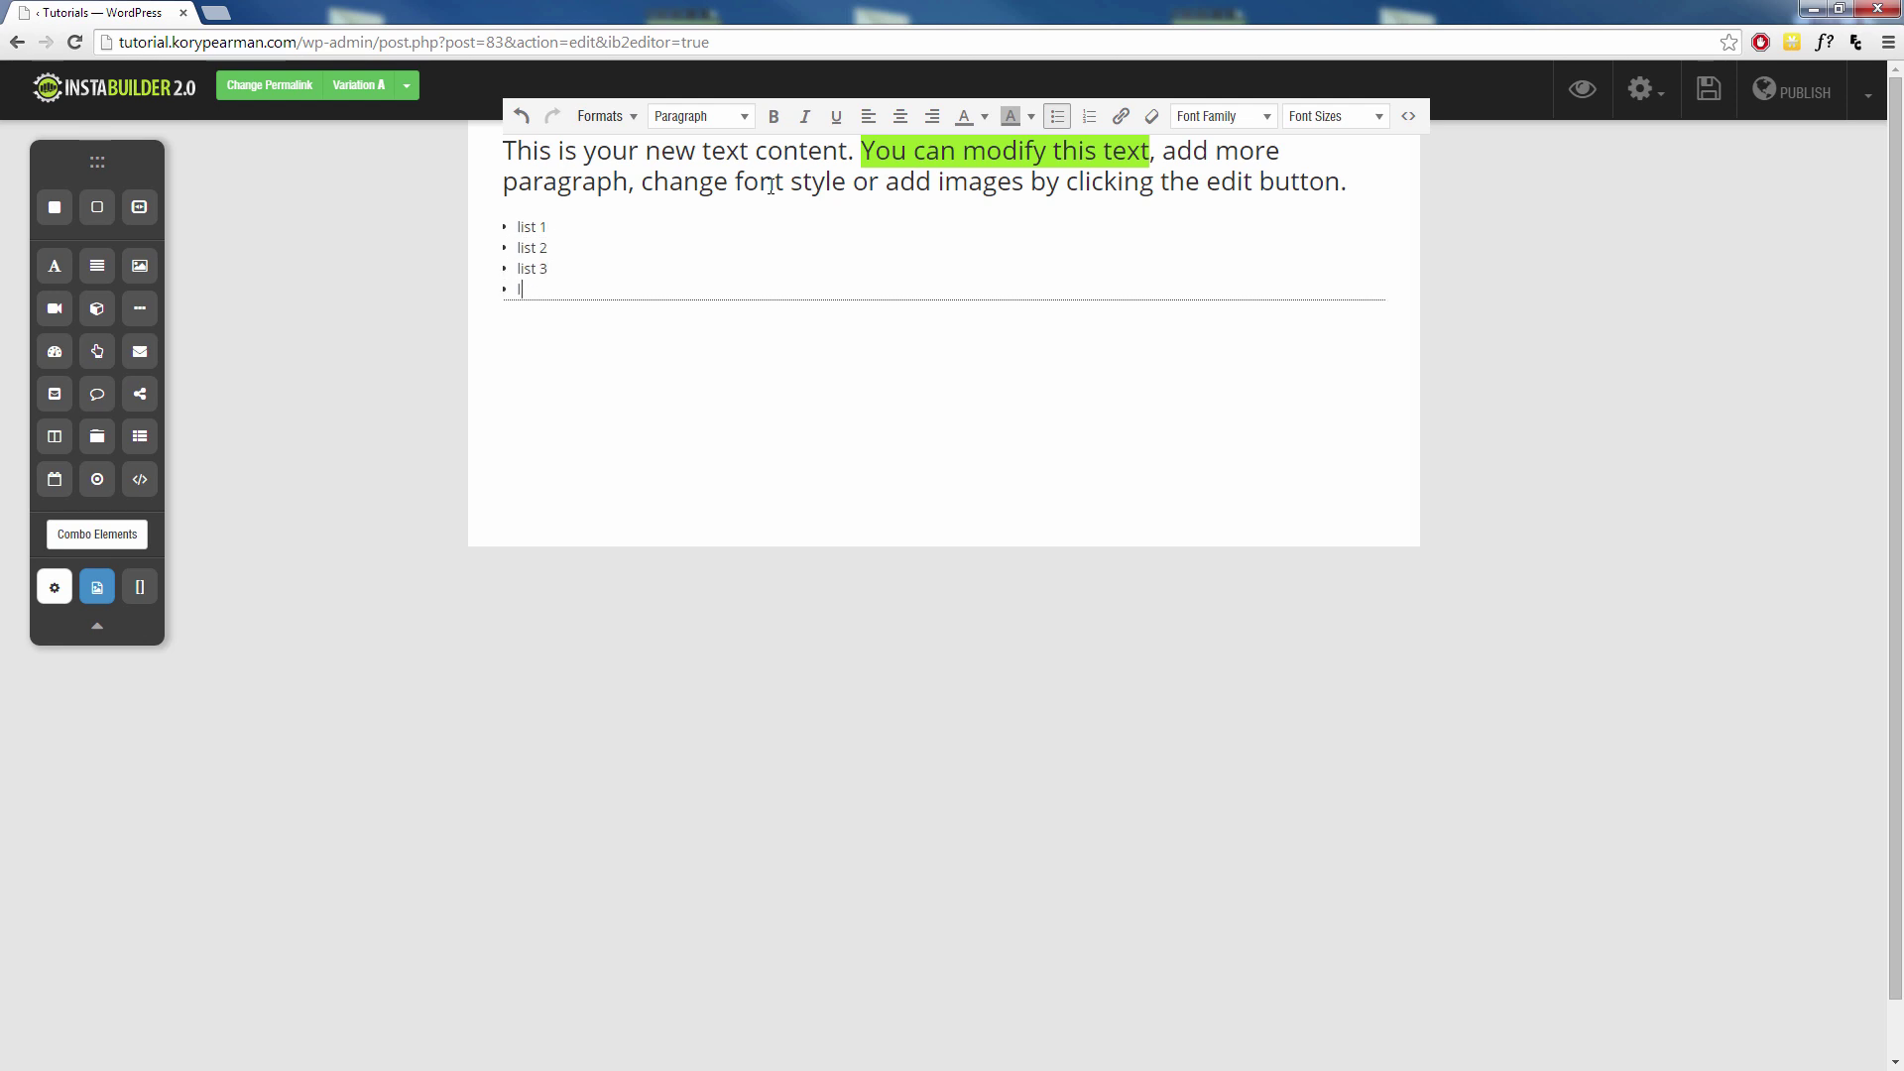
type("ist 4")
key("Return")
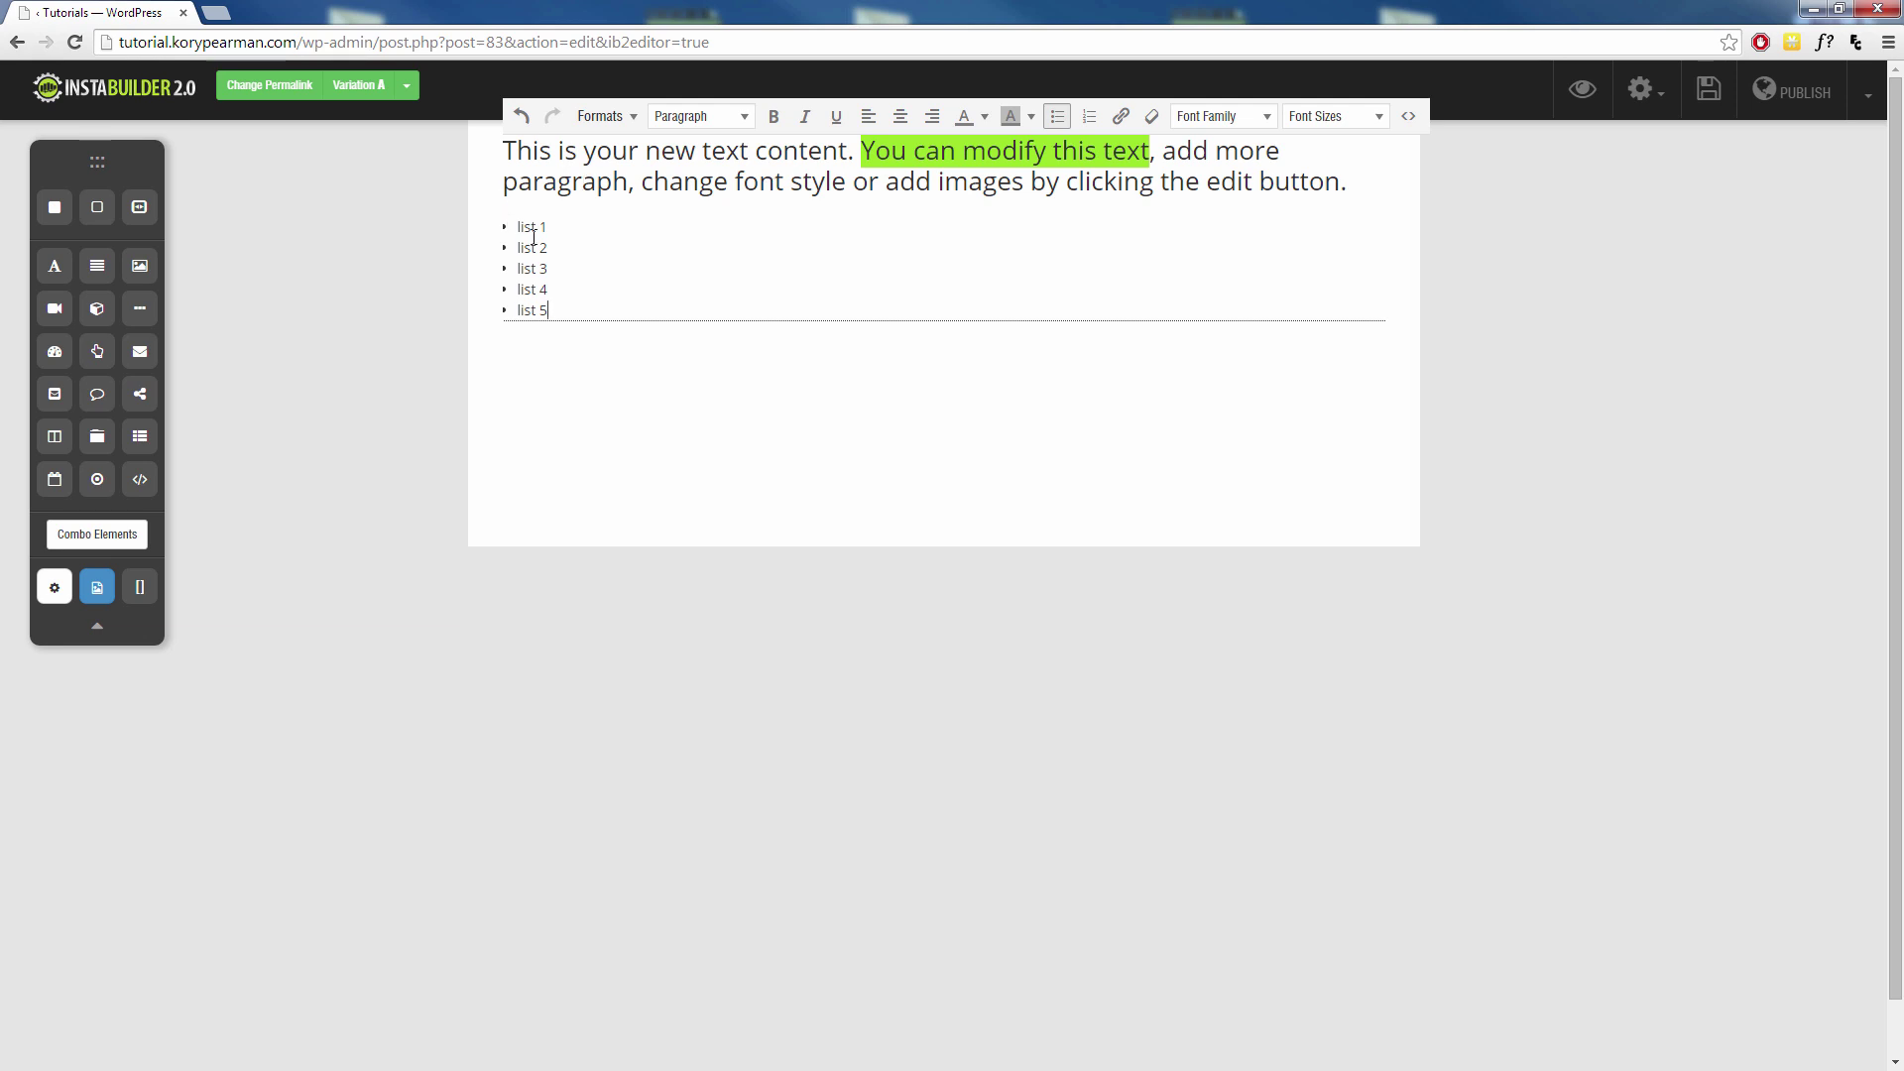
Step: Try green Check #1 bullets on the list, then red Forbidden icon bullets
left_click(607, 117)
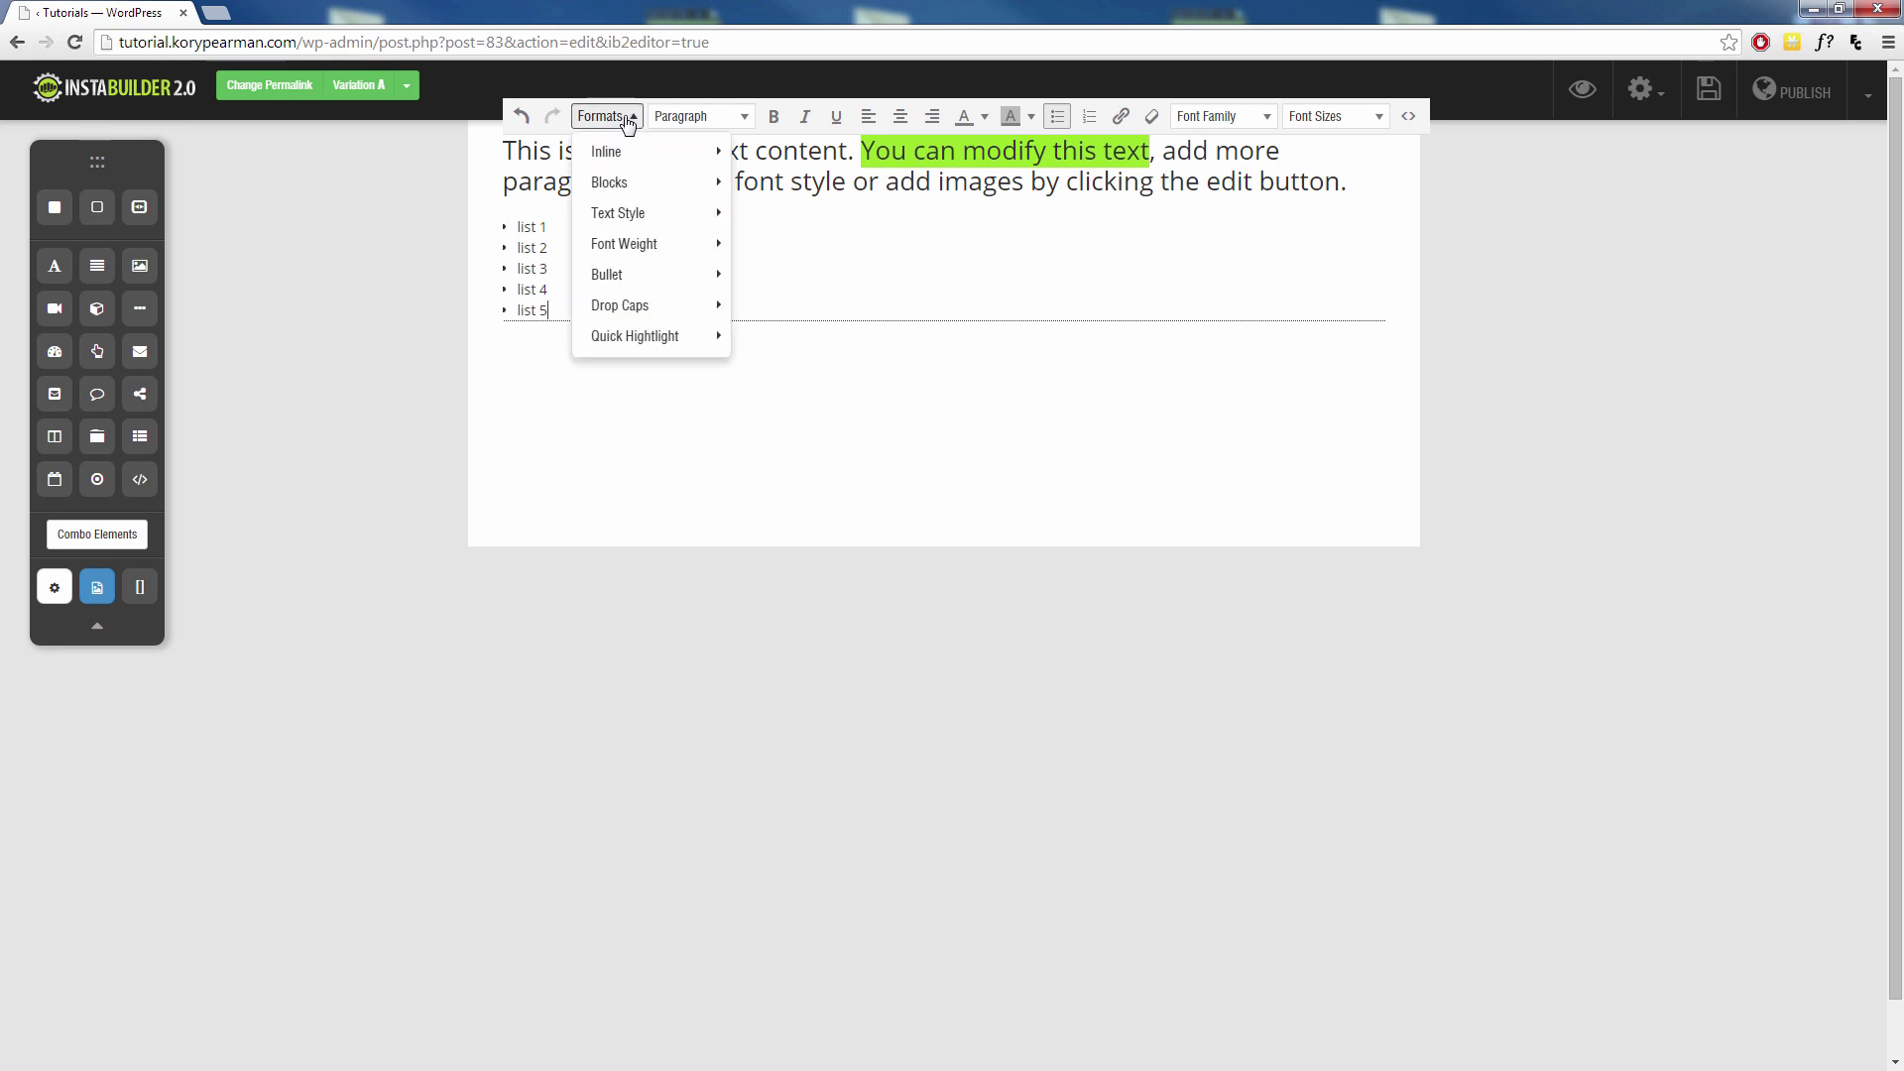
mouse_move(665, 263)
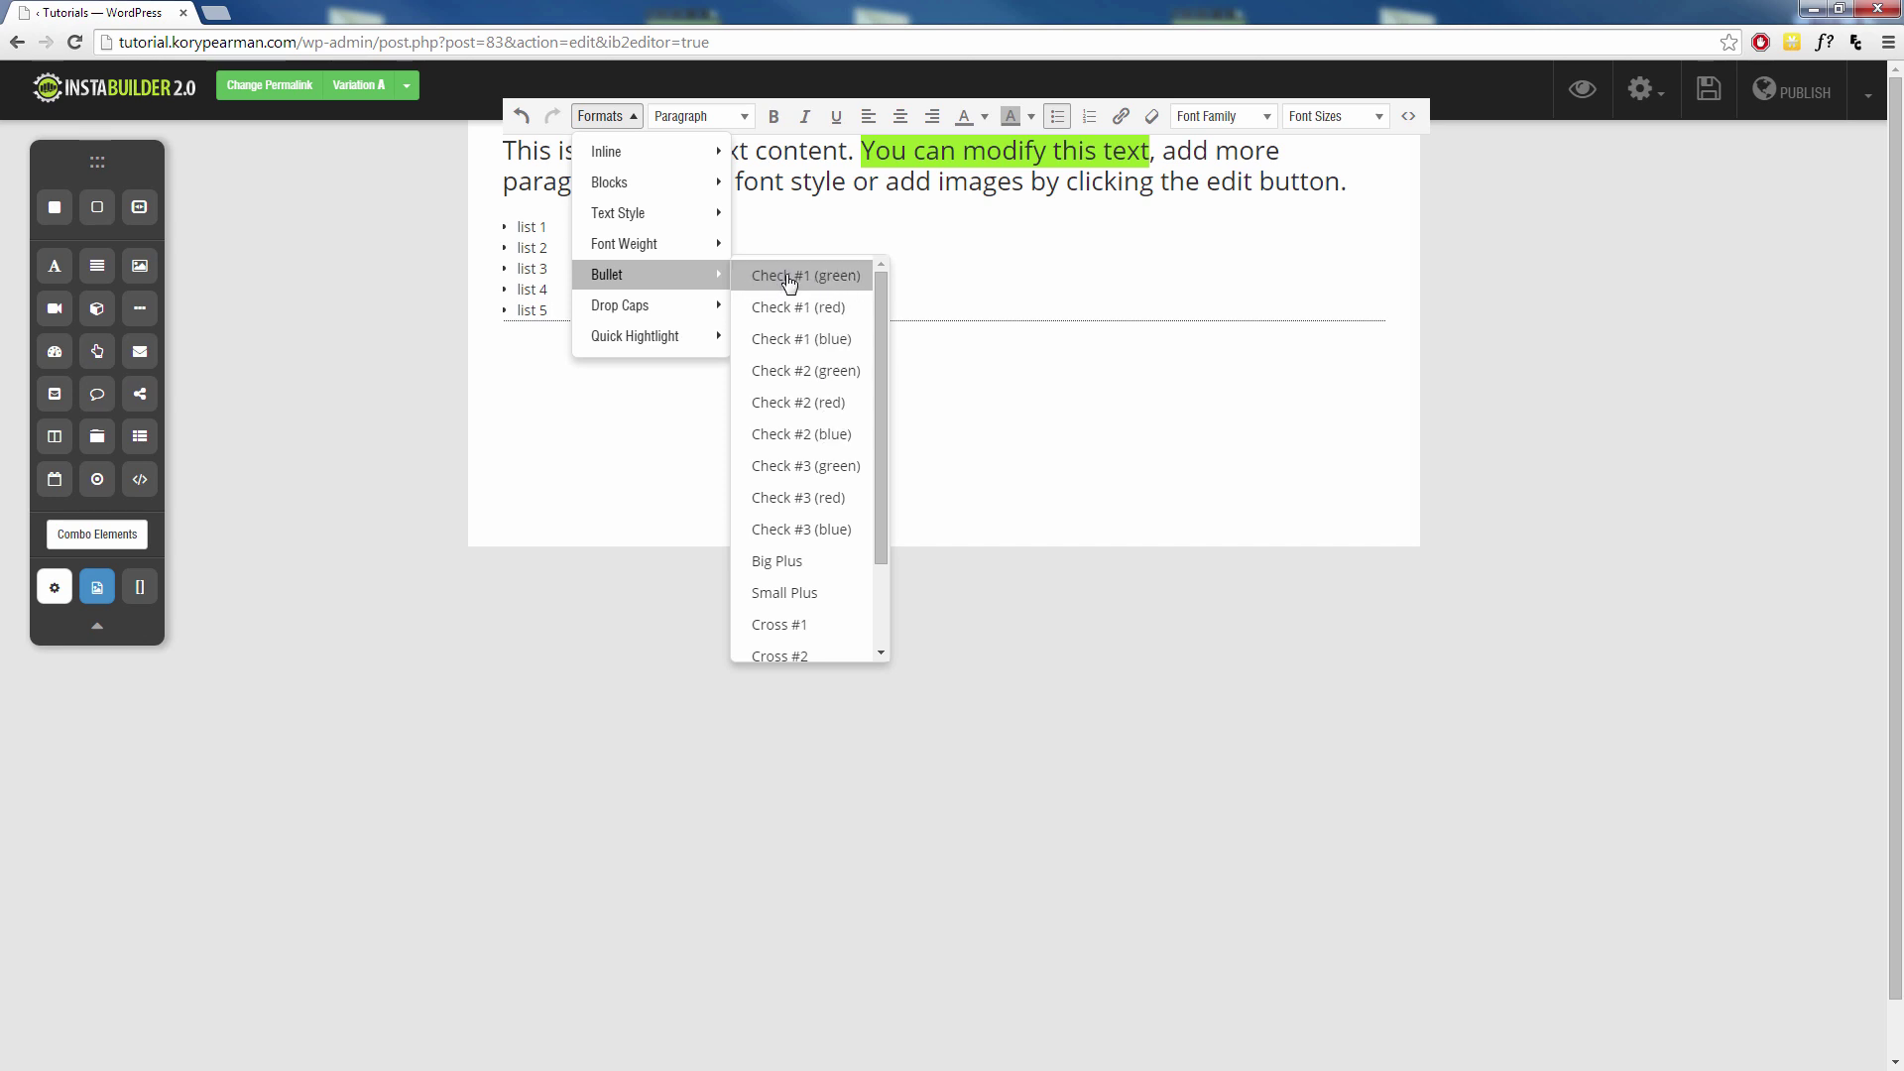
left_click(790, 280)
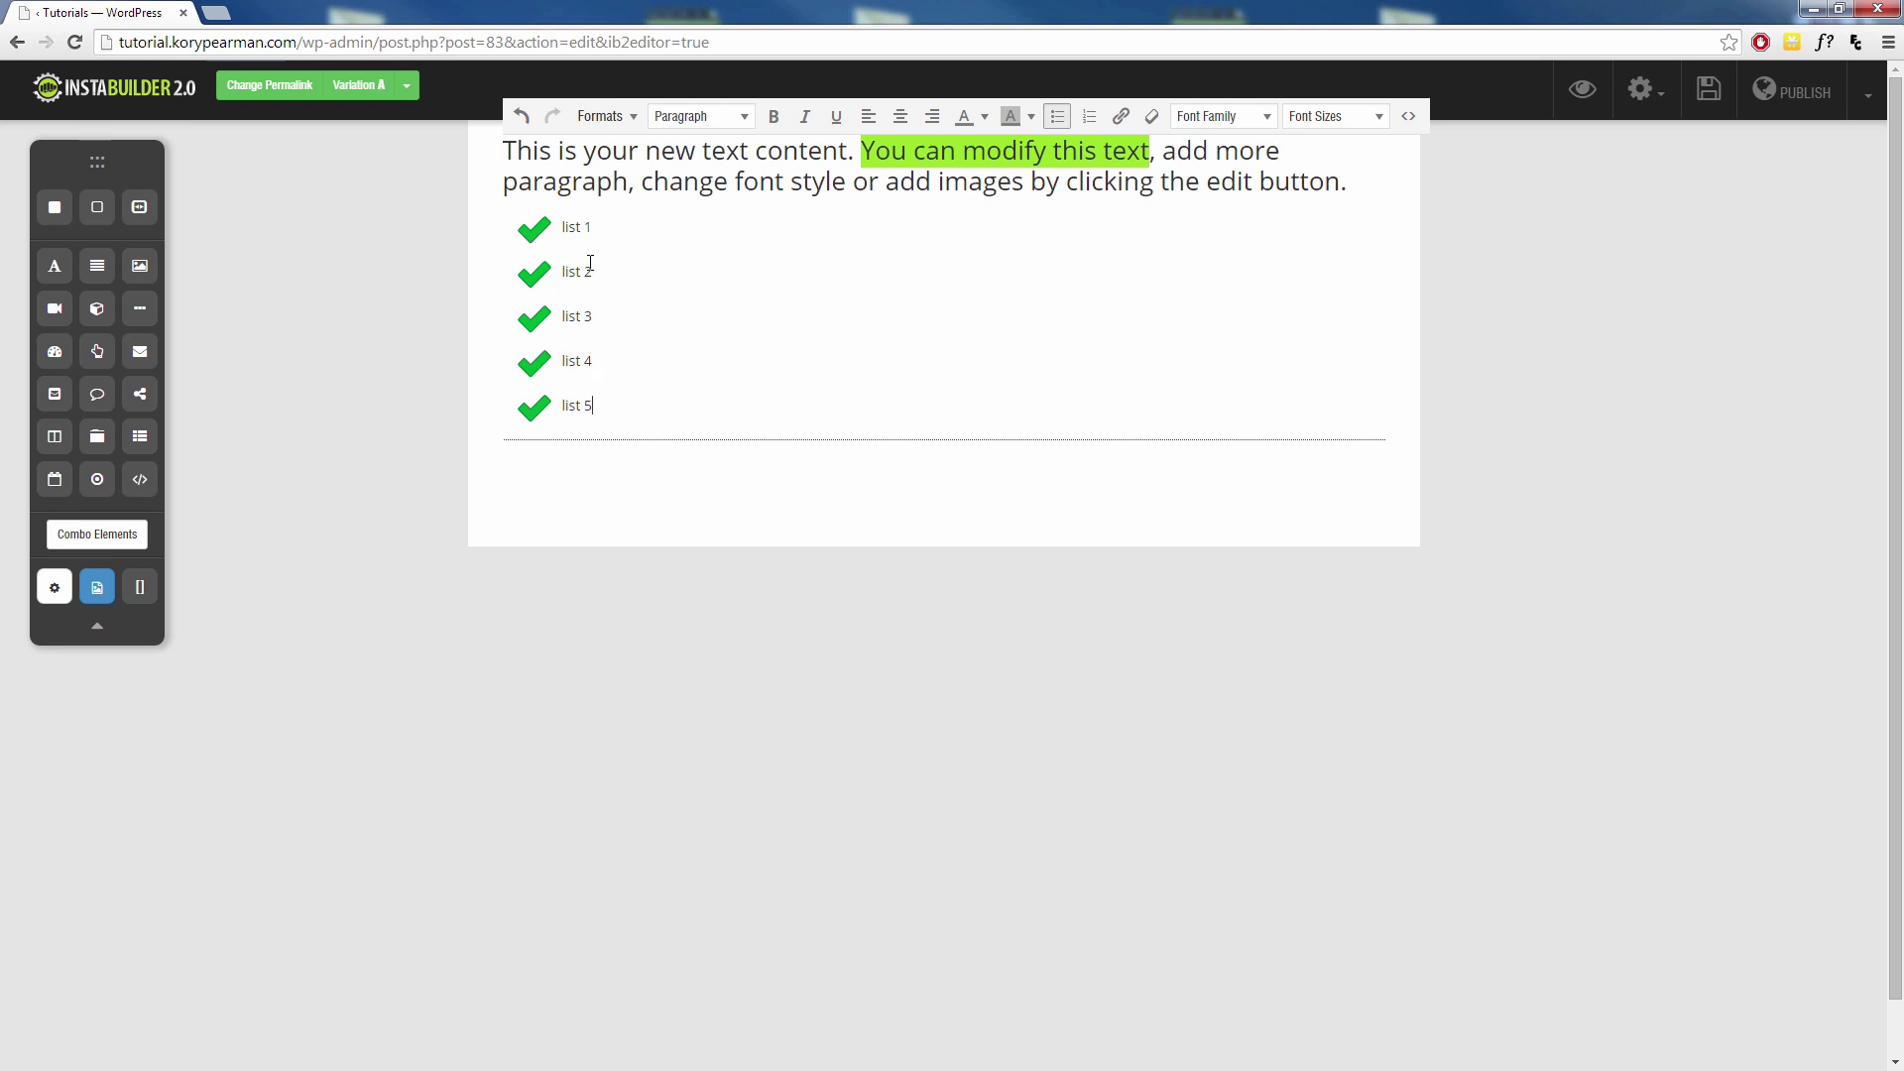
left_click(600, 116)
mouse_move(645, 275)
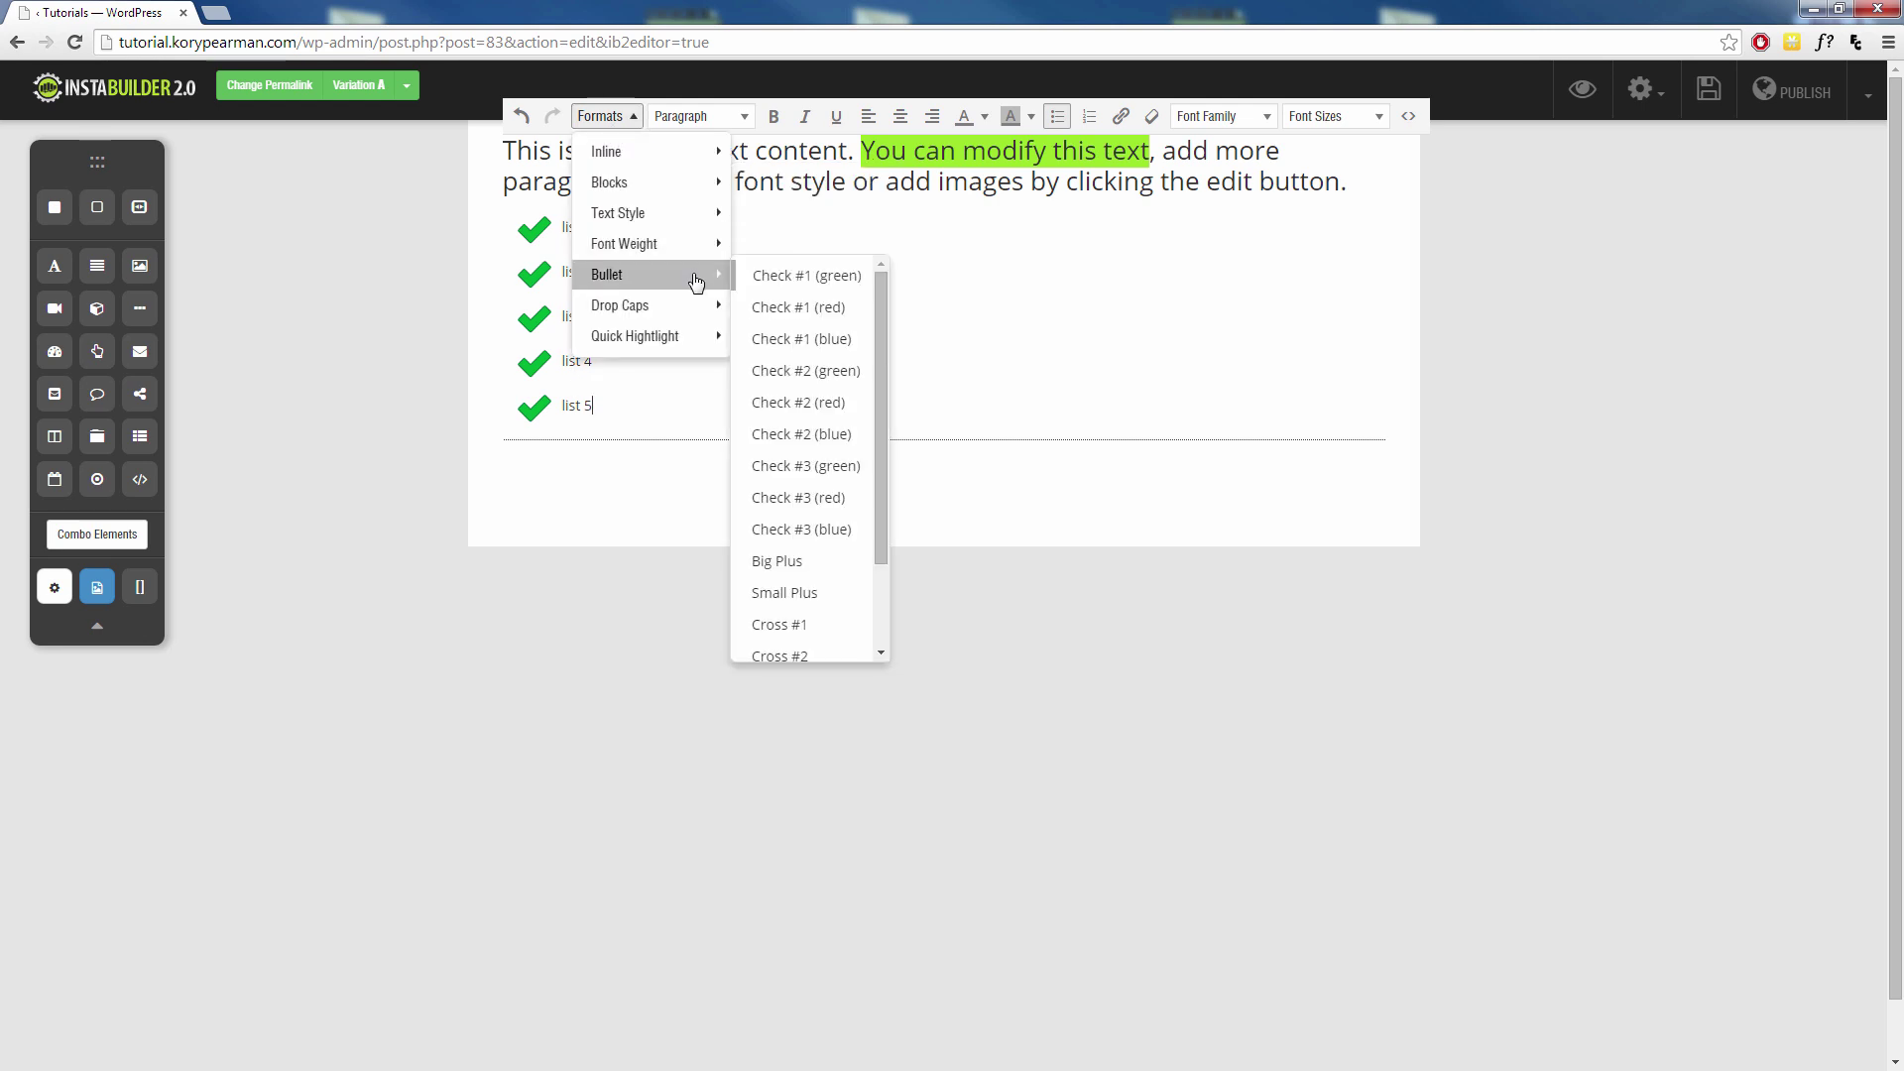
scroll(806, 476, "down", 1)
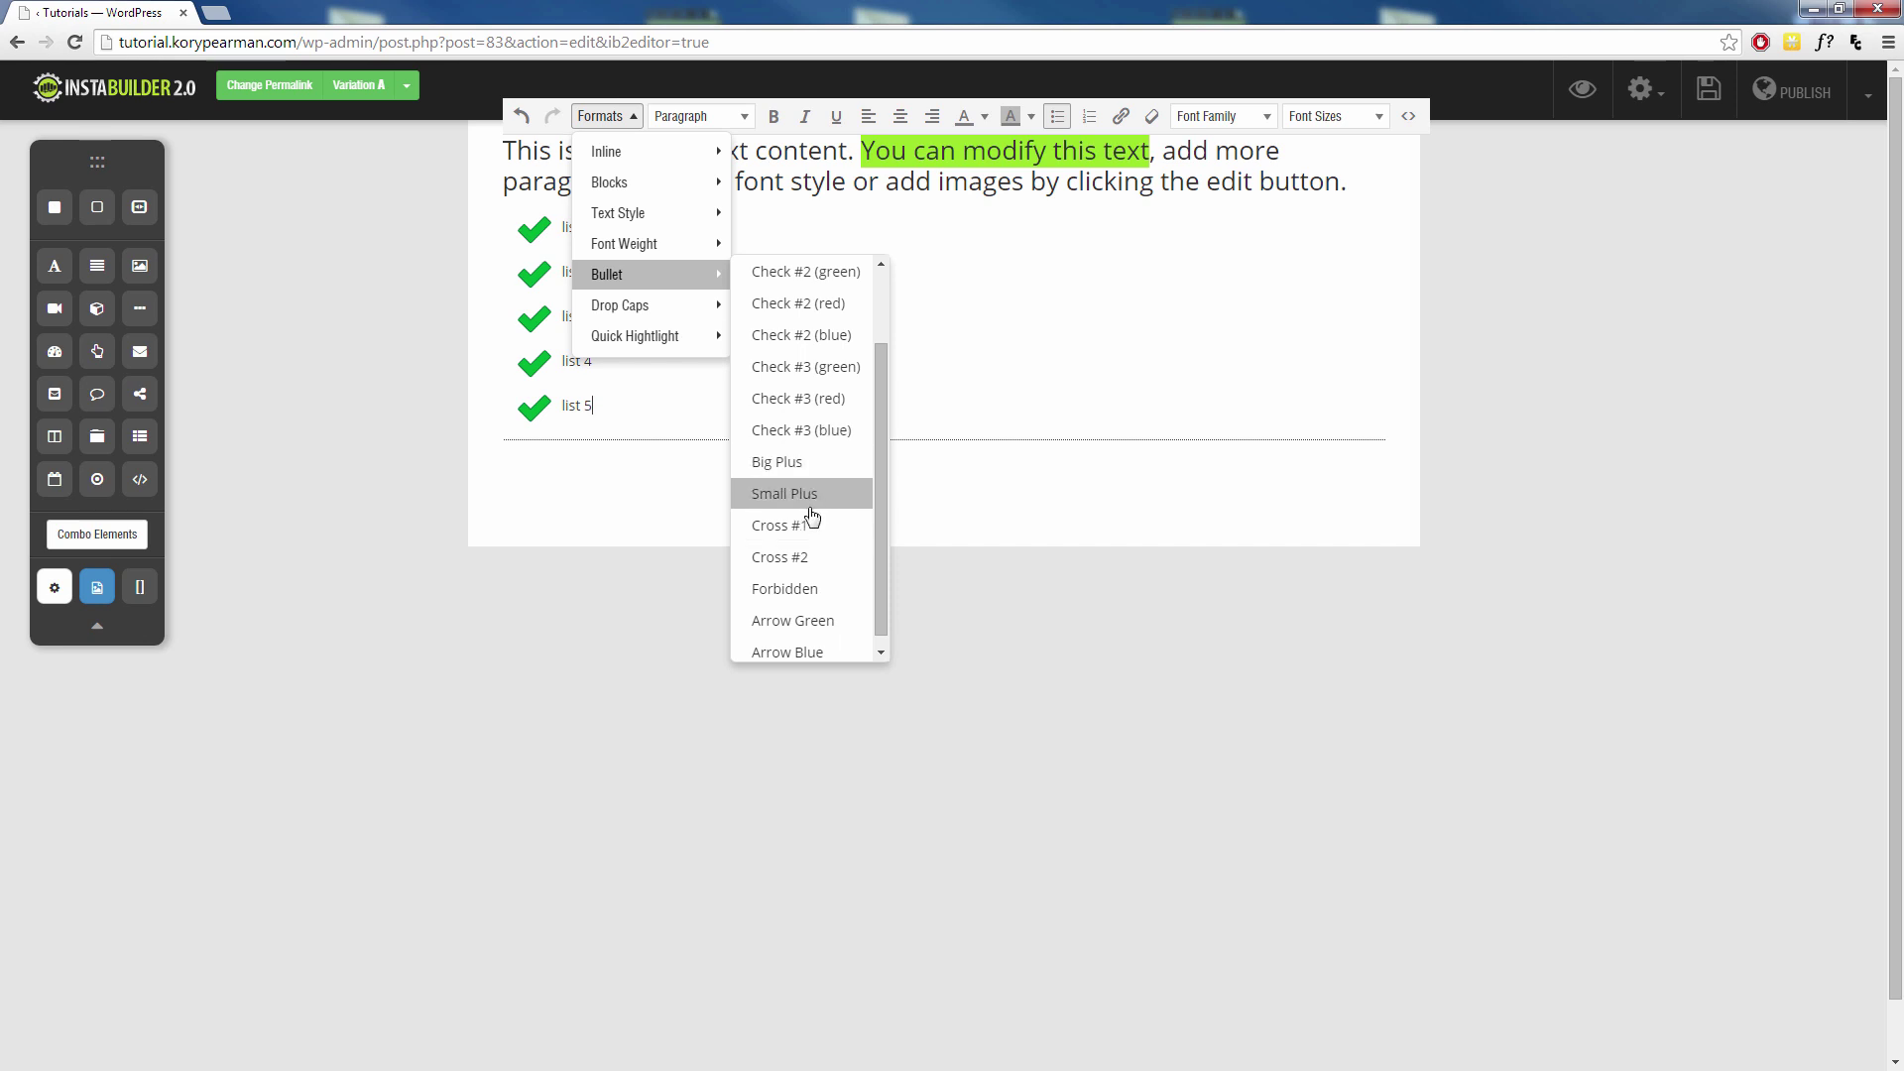
left_click(799, 595)
Step: Switch the list bullets to the red Cross #2 icons
left_click(602, 116)
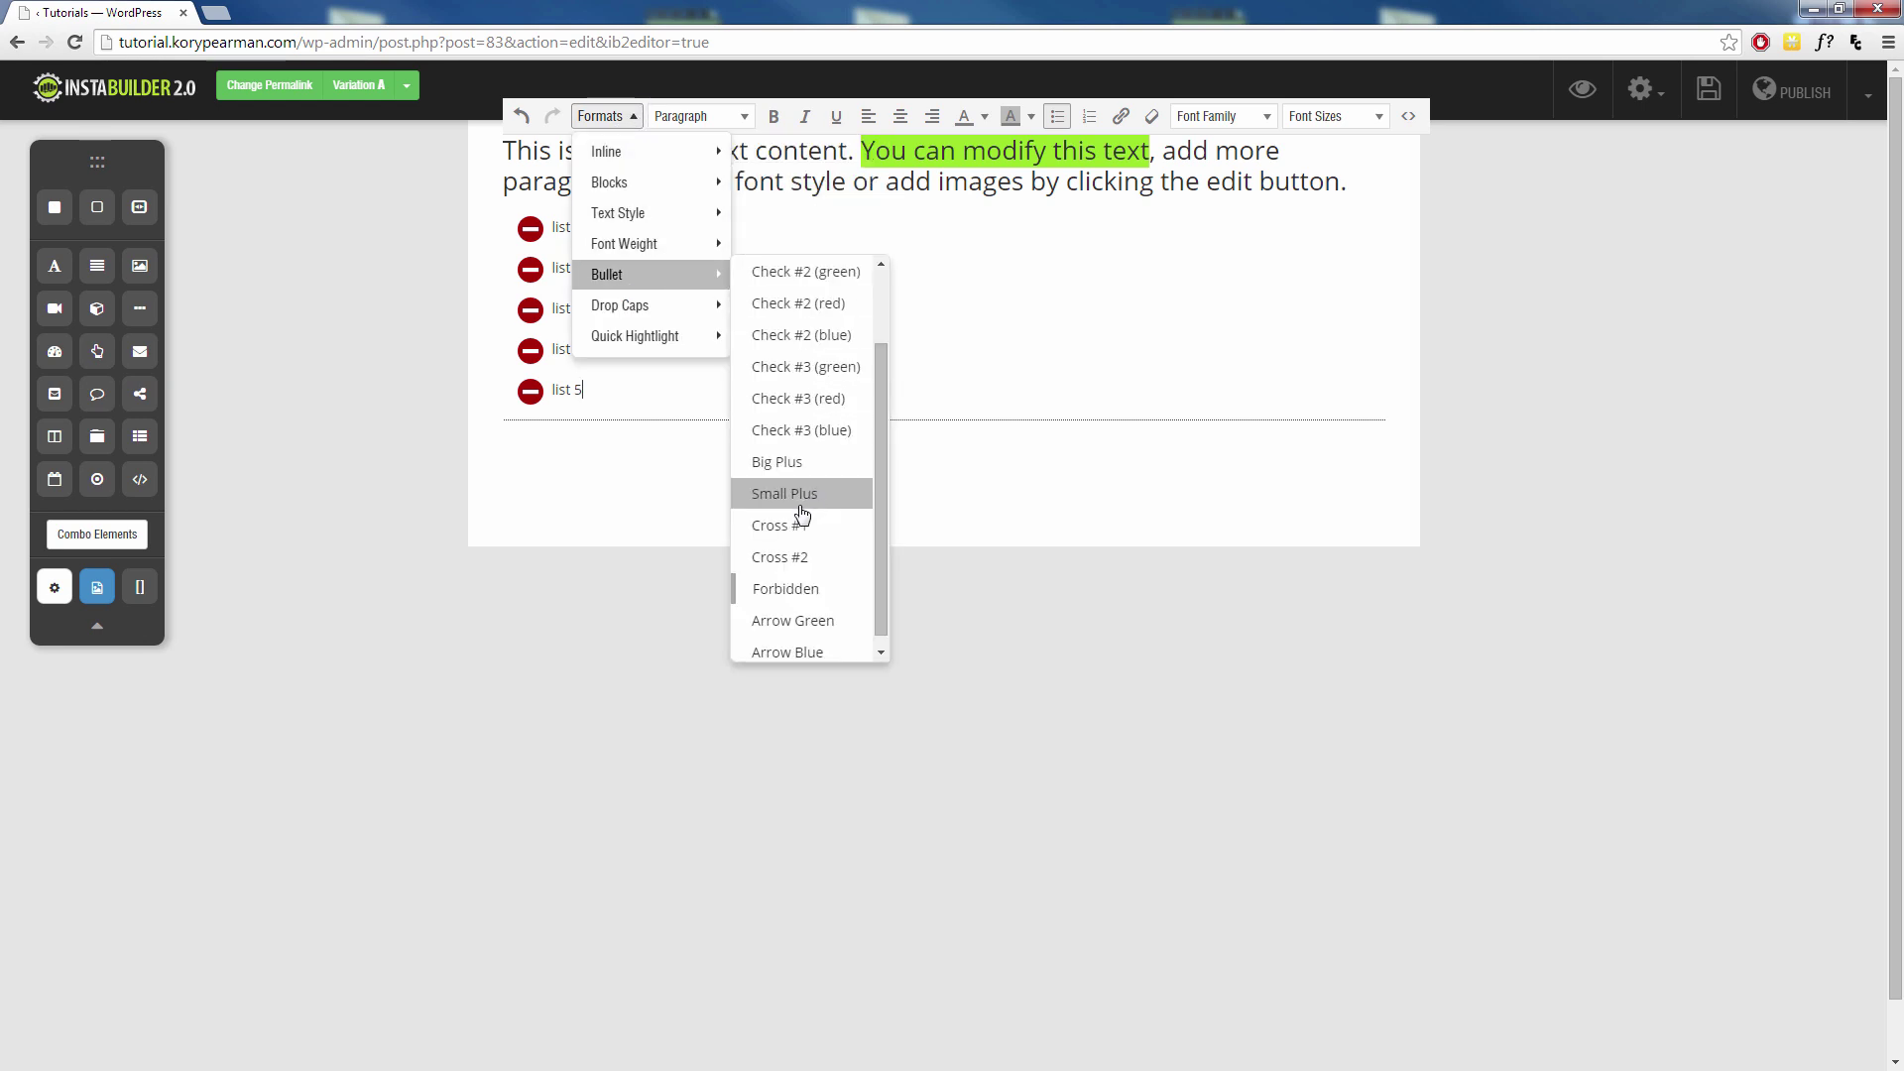
left_click(787, 557)
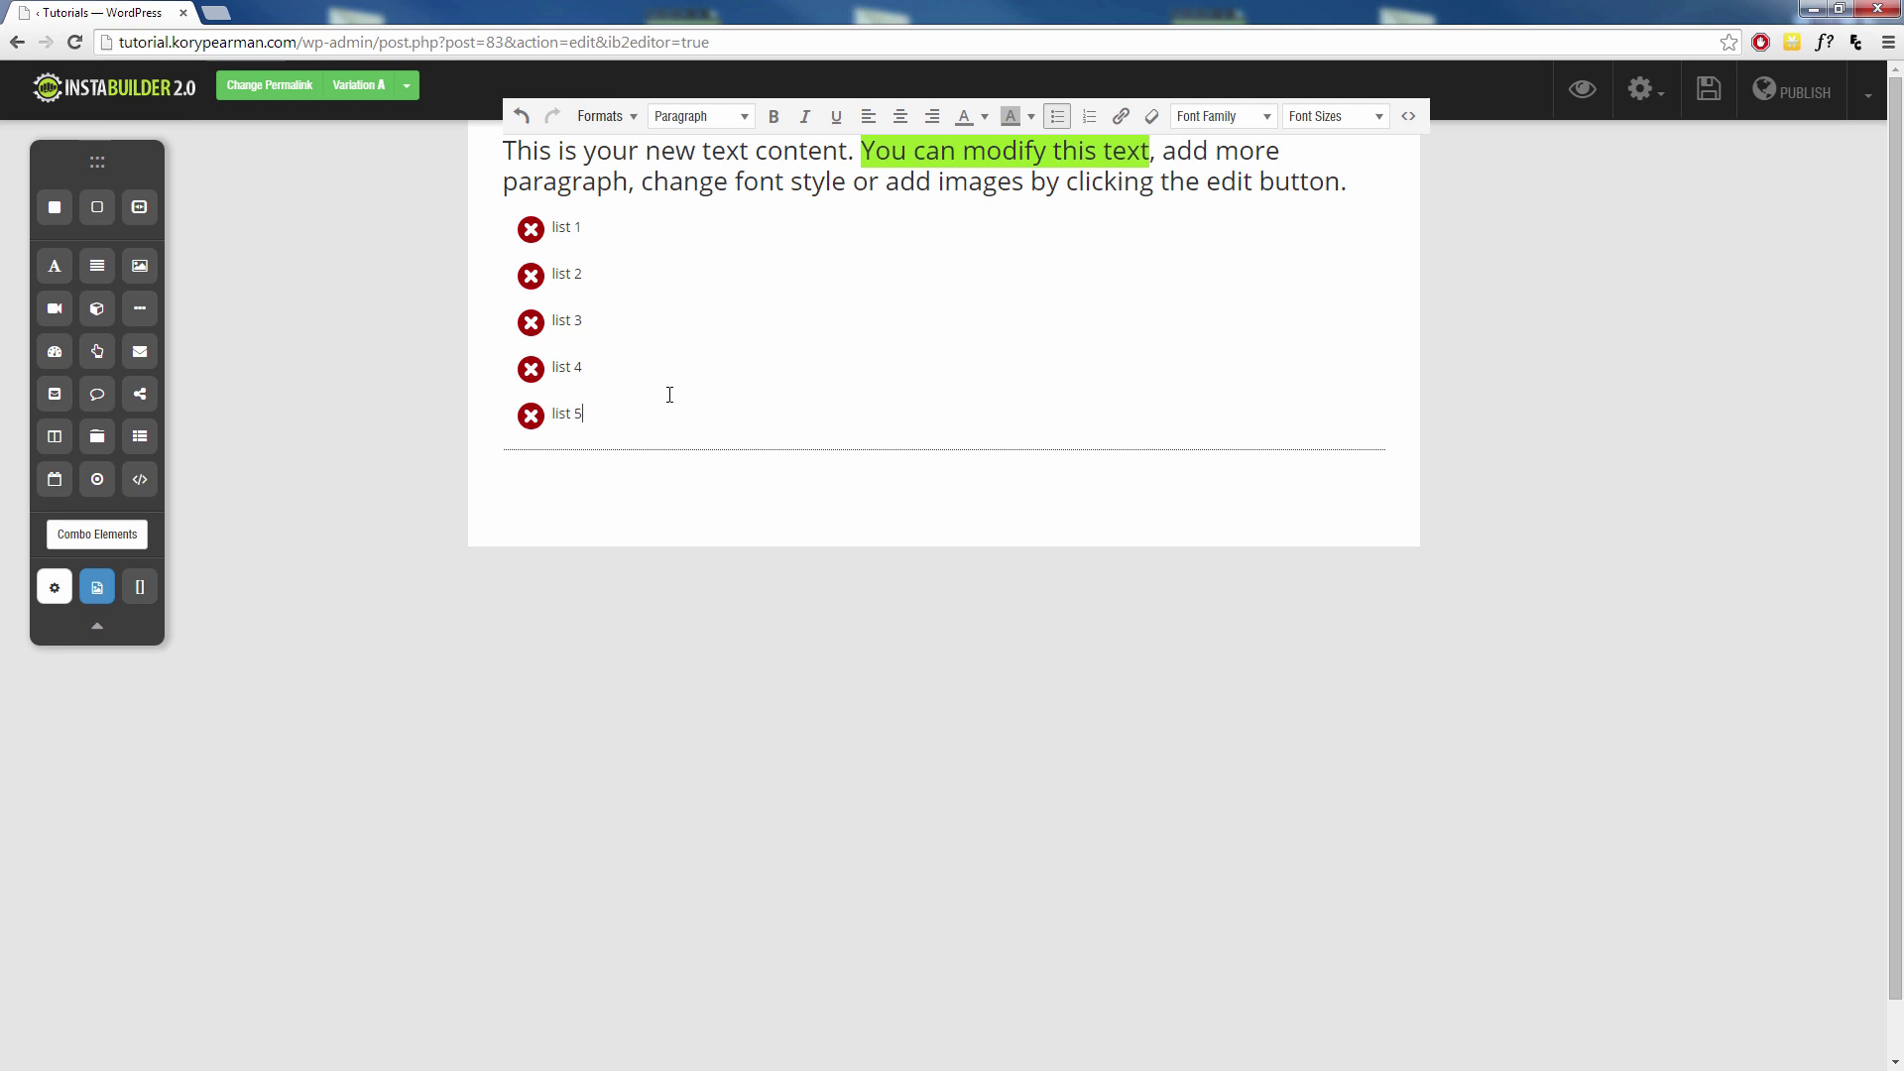
left_click(628, 120)
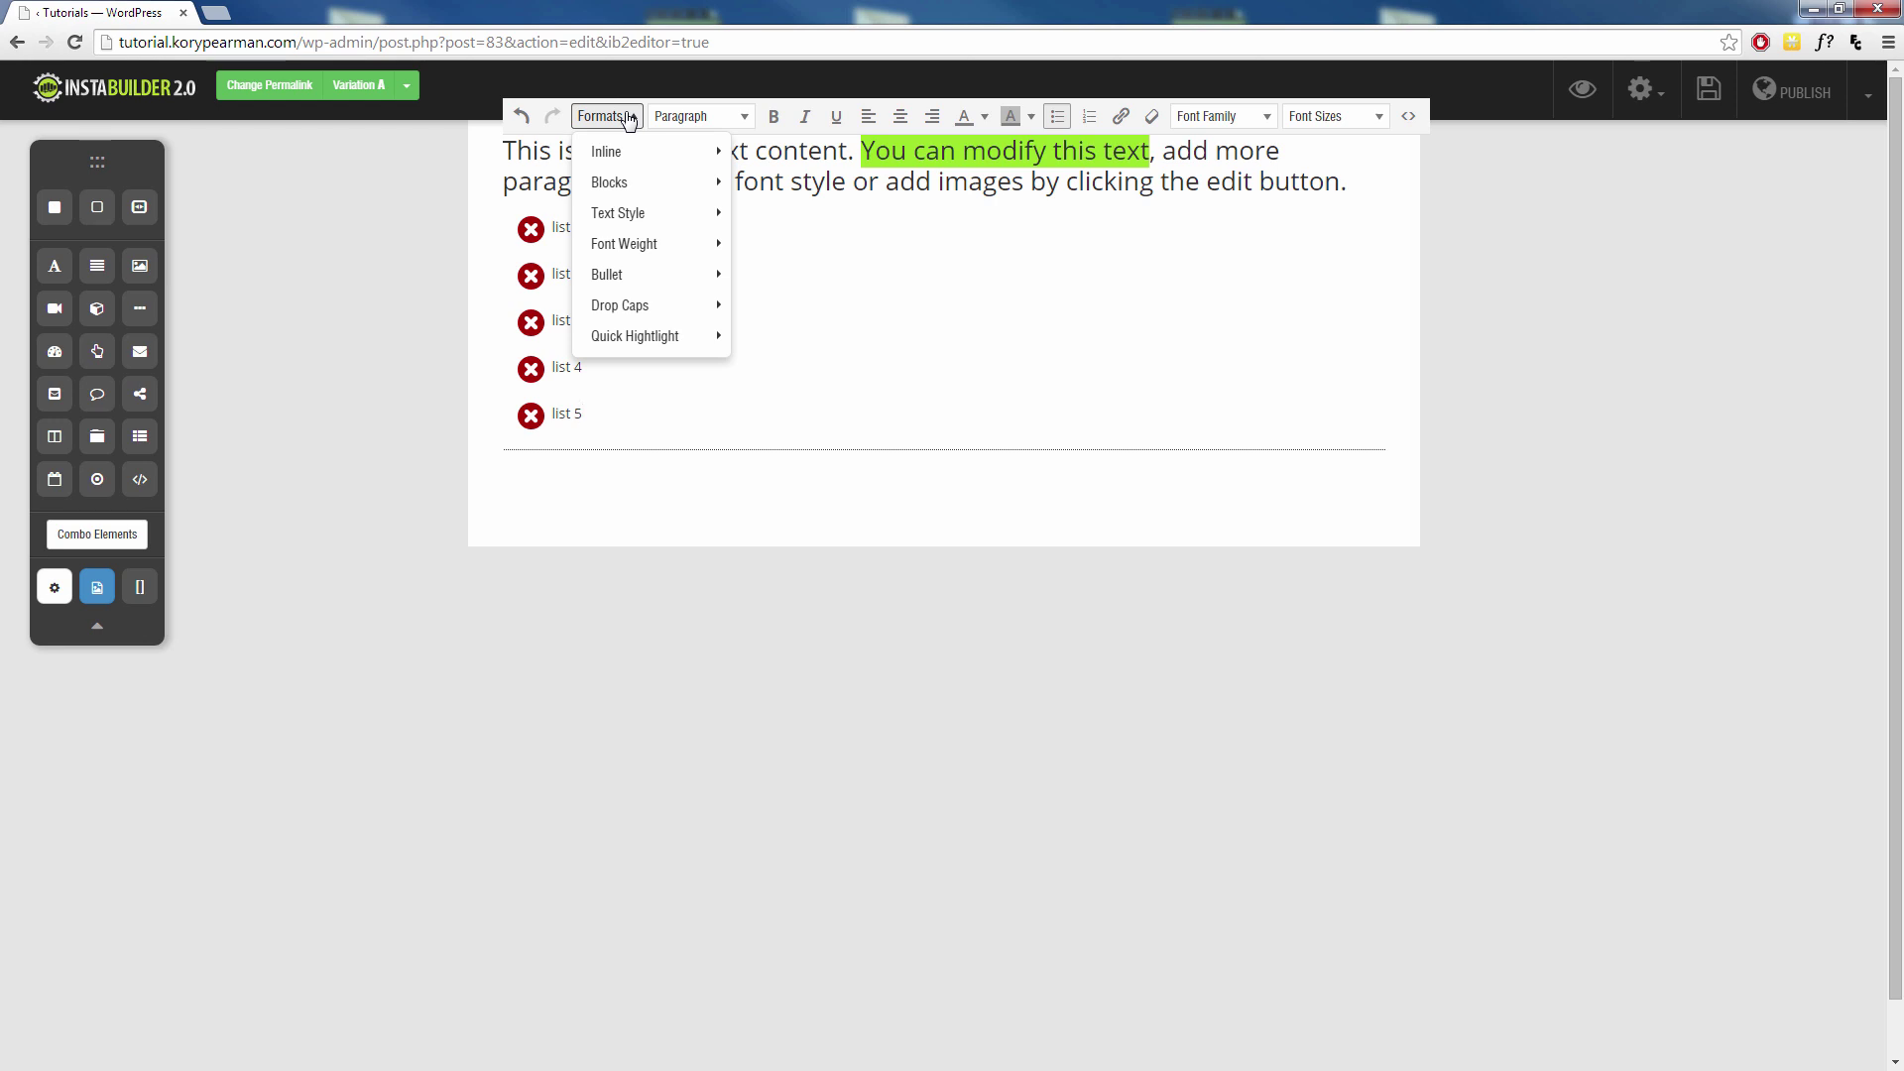